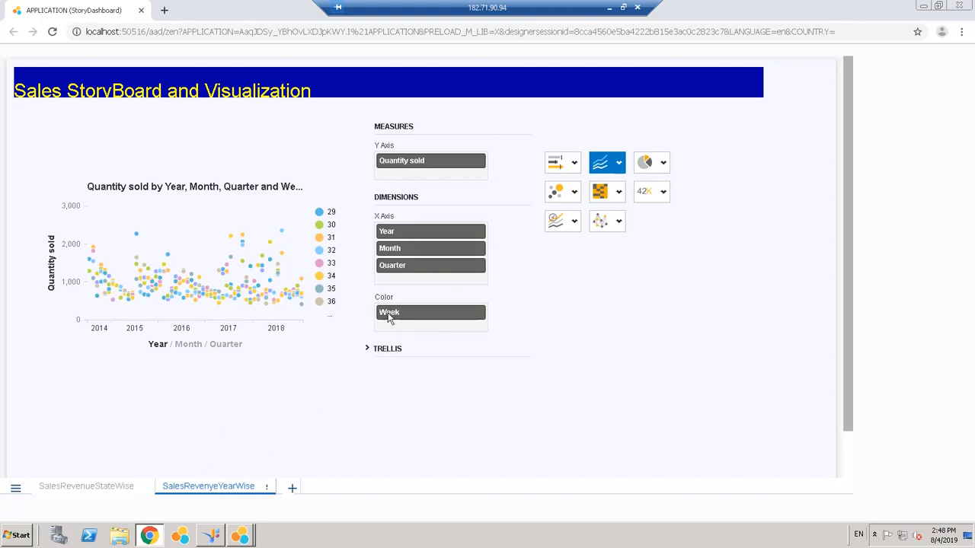
- Review the SalesRevenueStateWise and SalesRevenyeYearWise story pages in the running preview, and close the preview
click(105, 489)
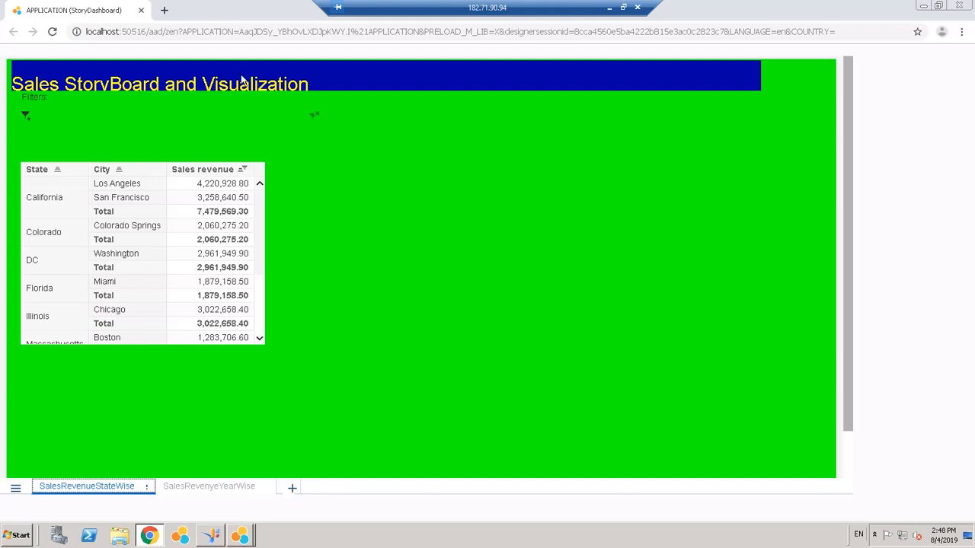
click(188, 487)
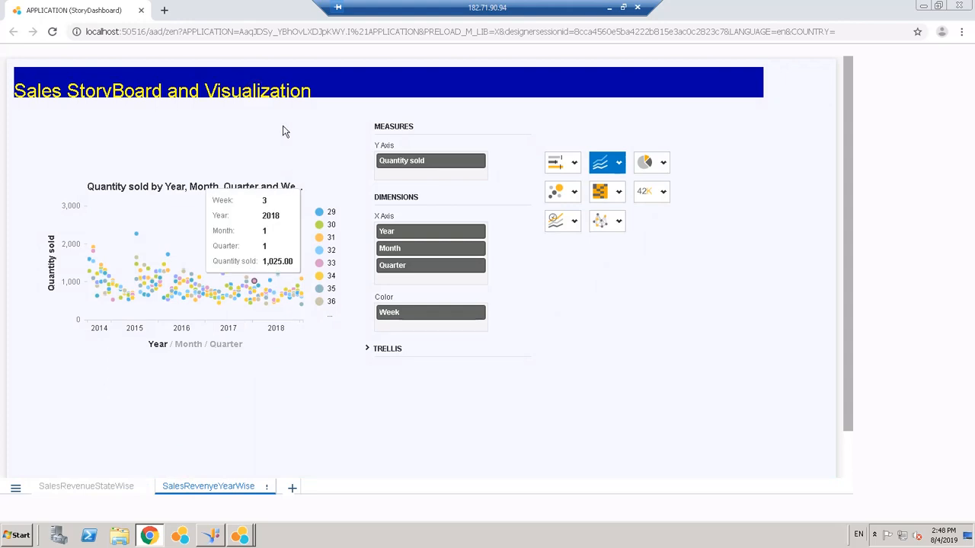
click(141, 14)
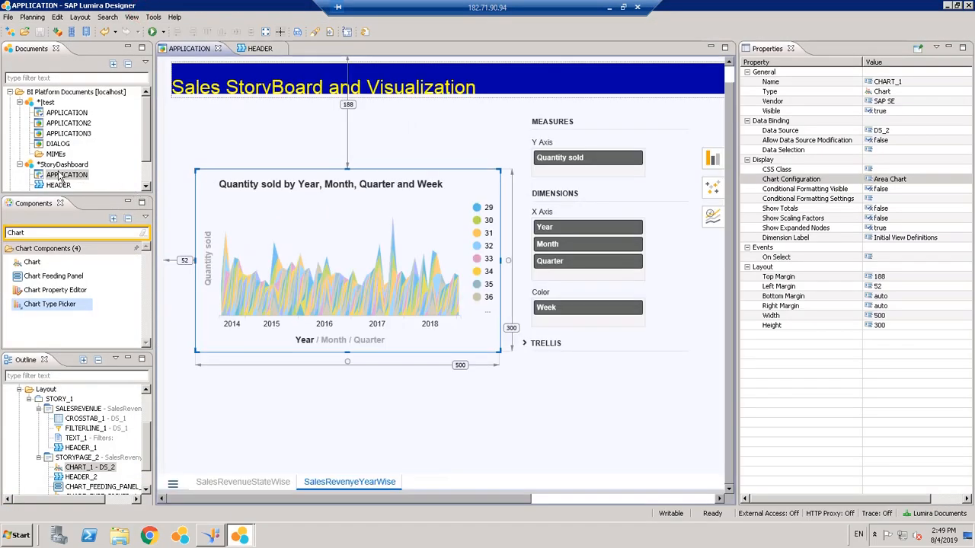
- Create a blank application named STORYBOARDTEST in the StoryDashboard document
click(55, 164)
right_click(55, 165)
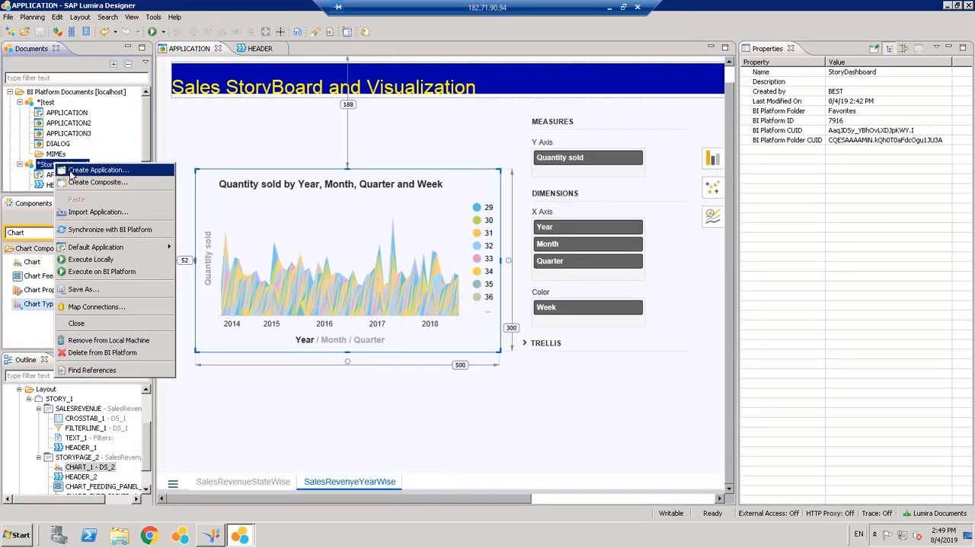
click(70, 169)
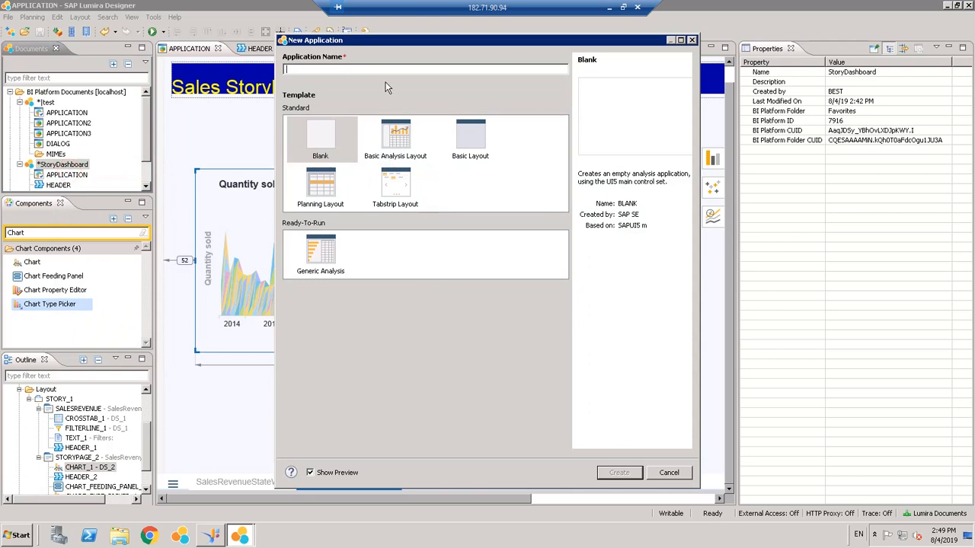
text(STORYBOARDTEST)
key(Return)
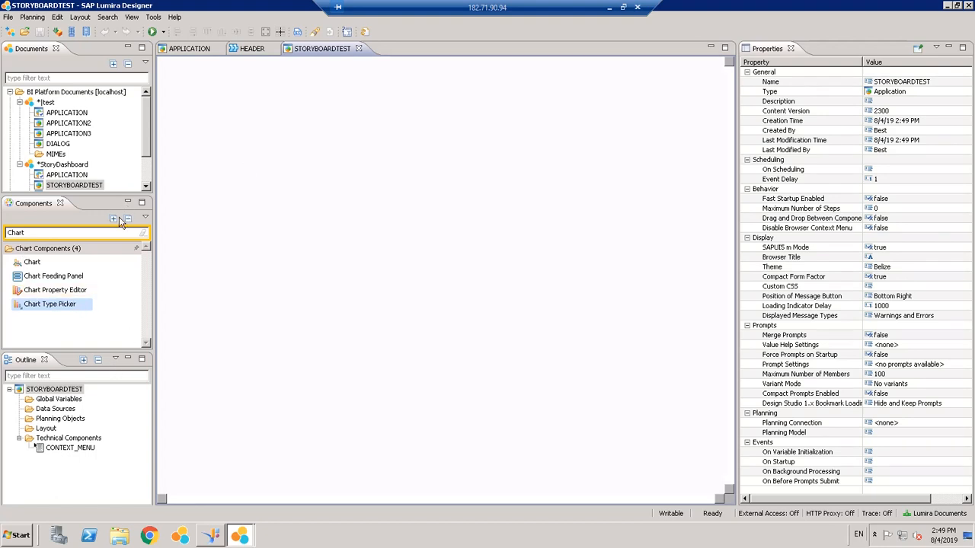
- Start a new data source for STORYBOARDTEST with the alias DS_1, using the eFashion.unx connection
right_click(55, 411)
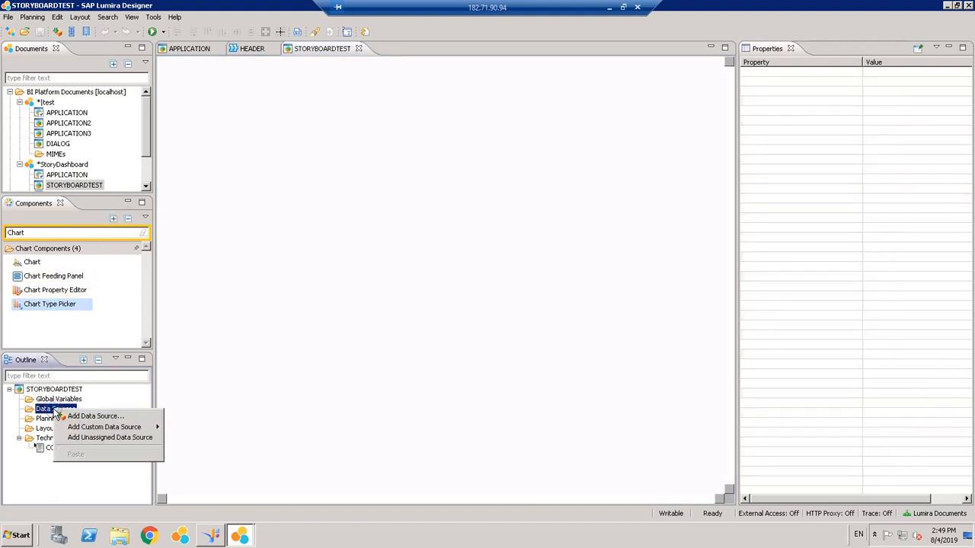
click(76, 416)
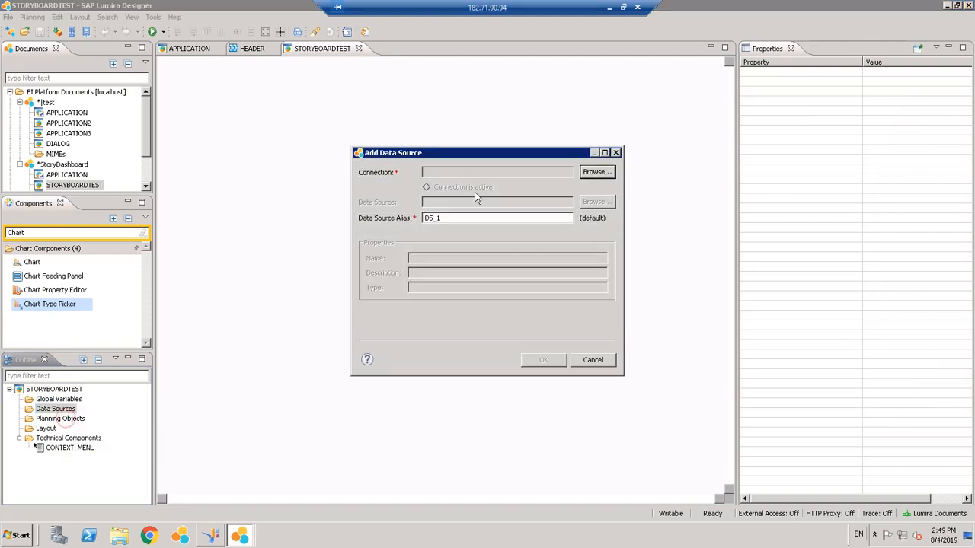
click(591, 170)
click(528, 357)
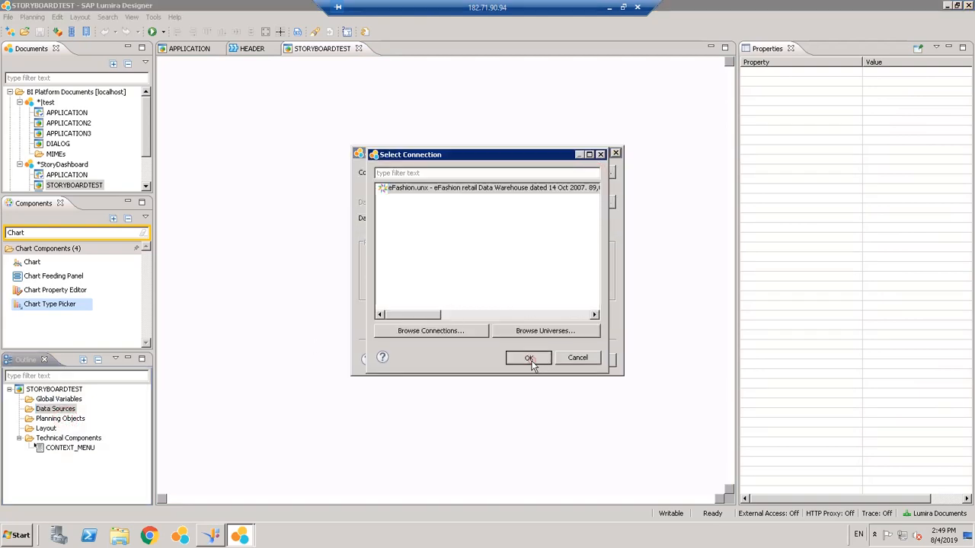
- Define the DS_1 query with State, City and Sales revenue as result objects, and add the data source
click(543, 205)
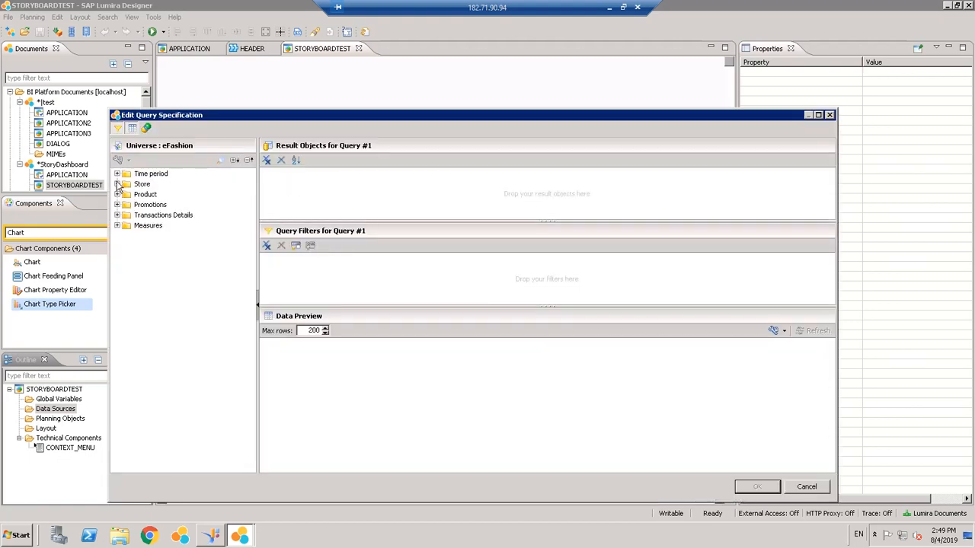
click(116, 184)
double_click(152, 195)
double_click(149, 205)
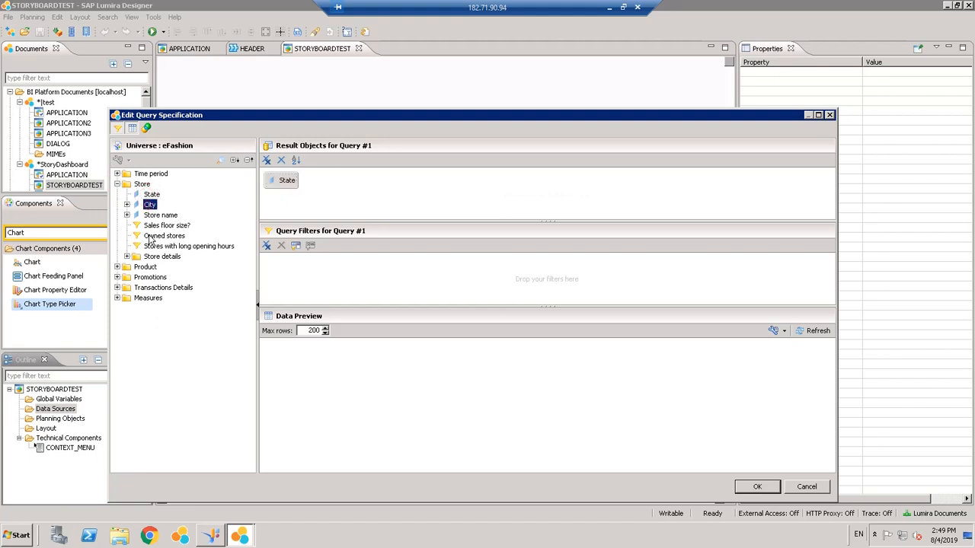
click(116, 298)
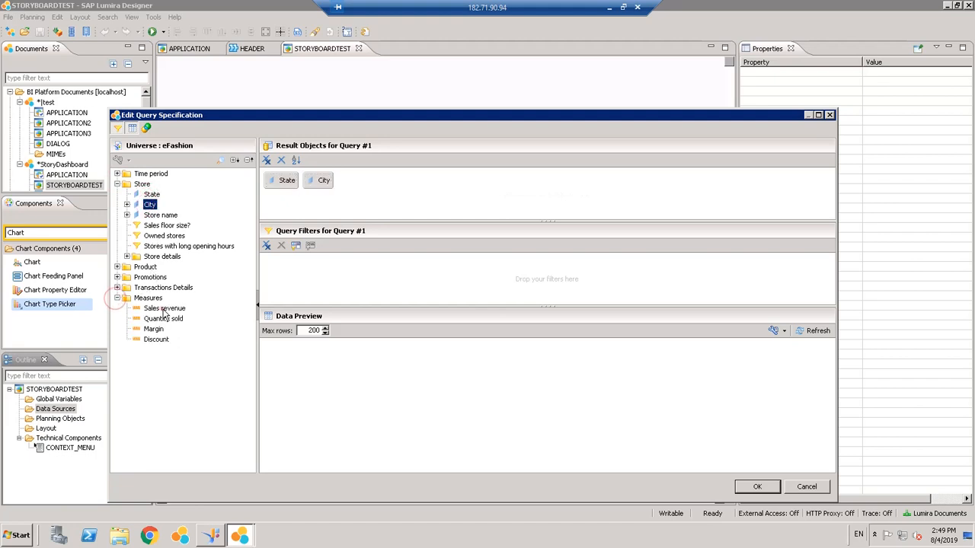
double_click(162, 309)
click(757, 486)
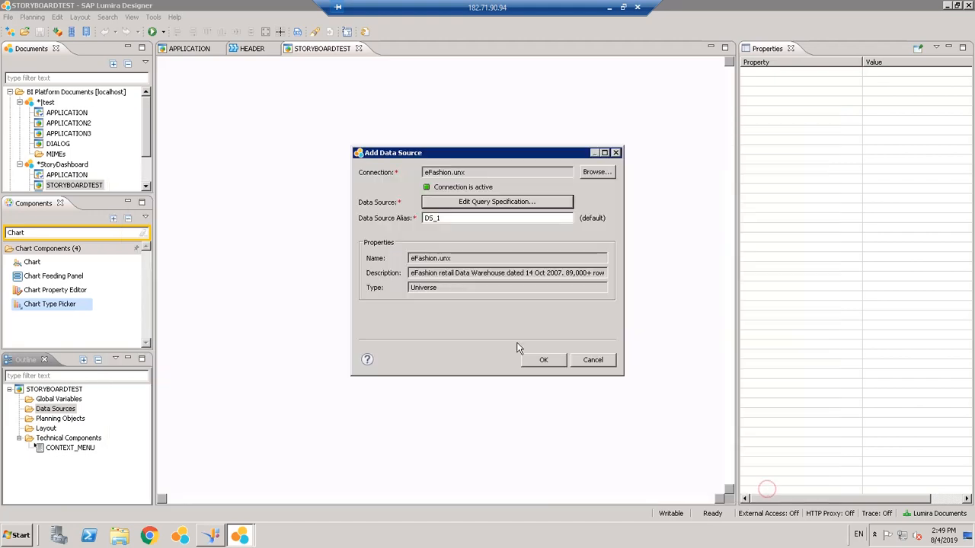
click(545, 363)
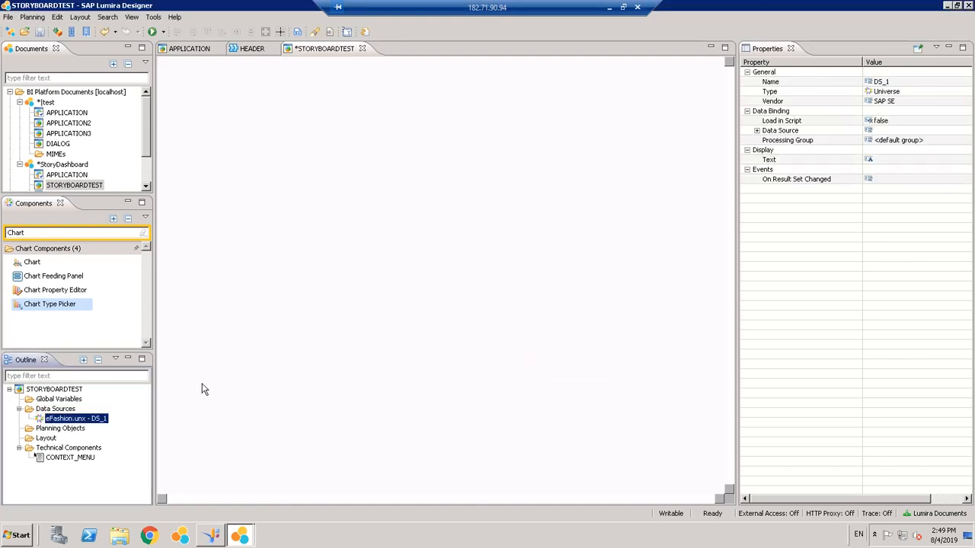
- Start a second data source with the alias DS_2, using the eFashion.unx connection
click(52, 411)
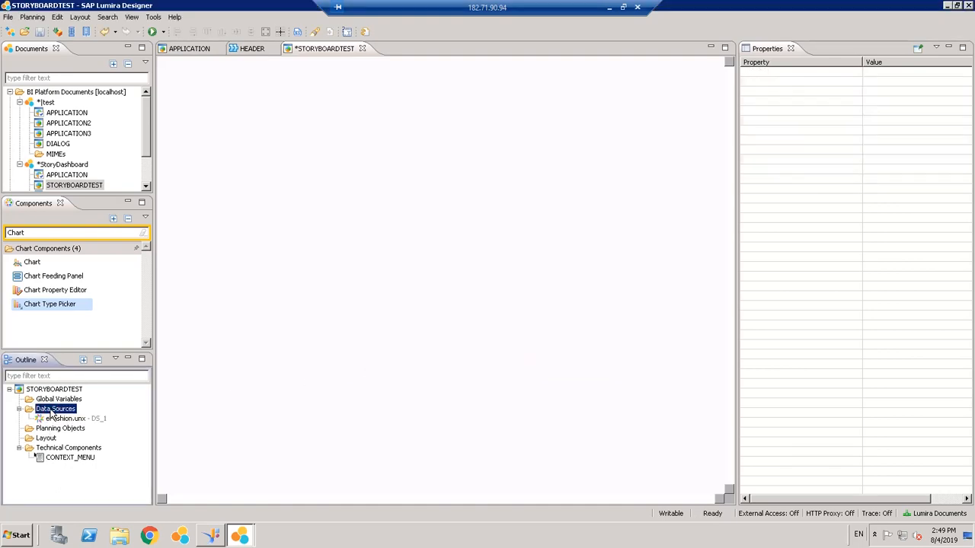
right_click(52, 412)
click(70, 417)
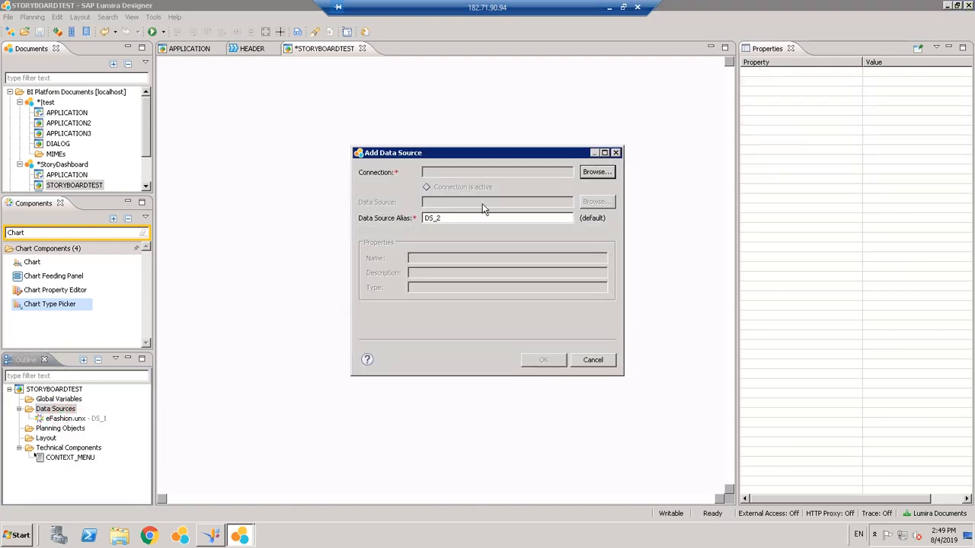
click(596, 172)
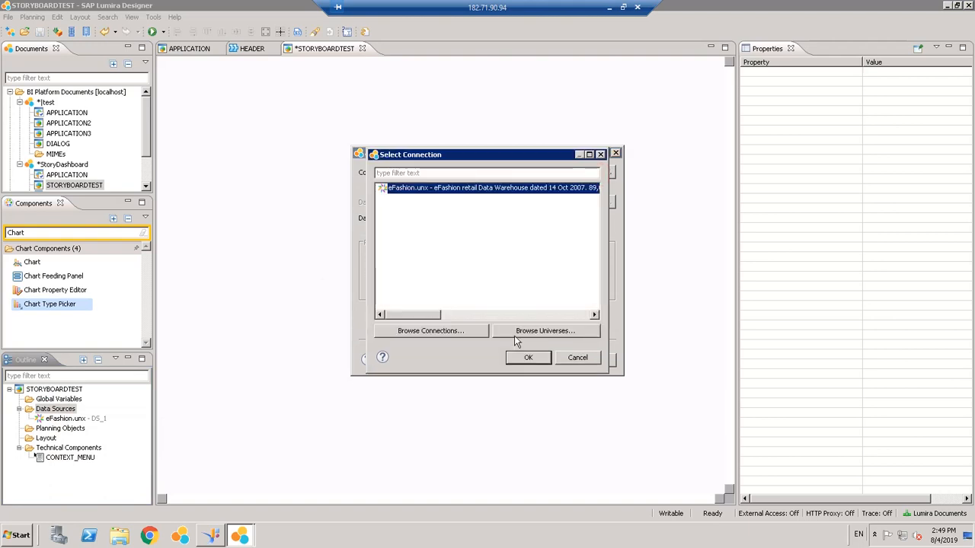
click(527, 358)
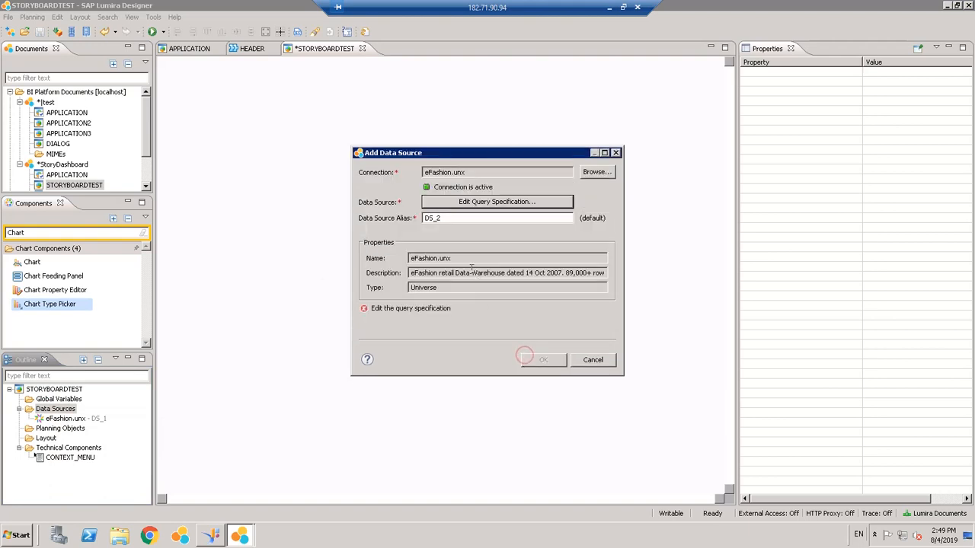
- Add Year, Quarter, Month and Week from the Time period class to the DS_2 query's result objects
click(495, 201)
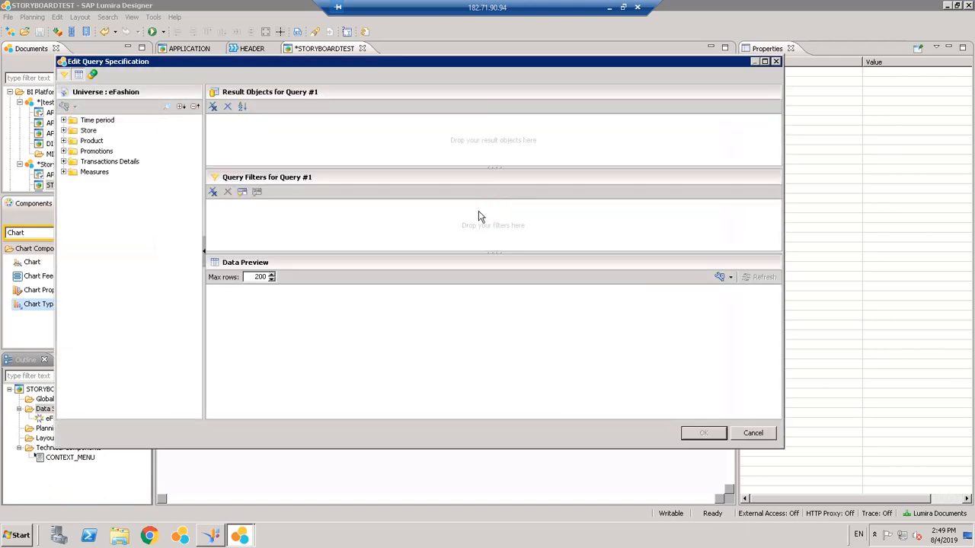
click(64, 121)
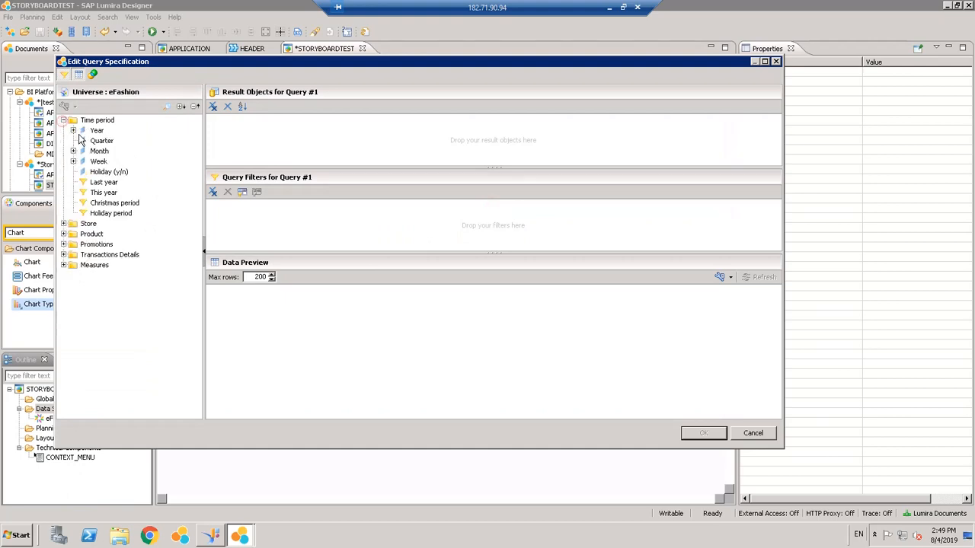
double_click(95, 131)
click(101, 141)
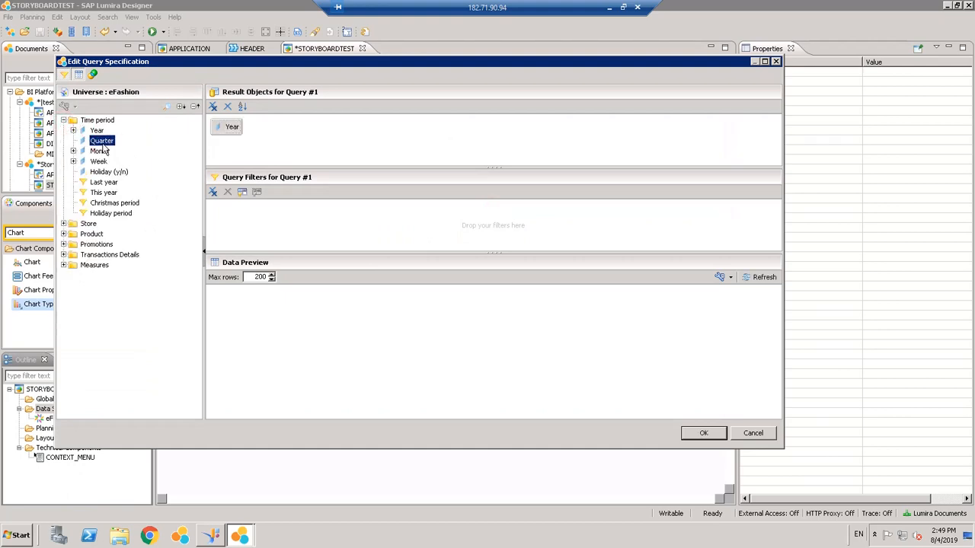
double_click(100, 151)
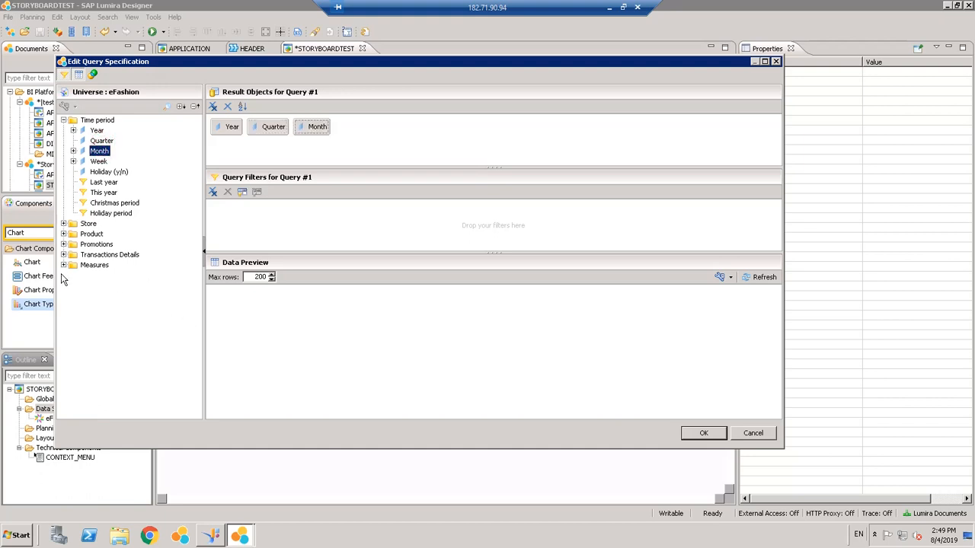
click(99, 173)
double_click(98, 161)
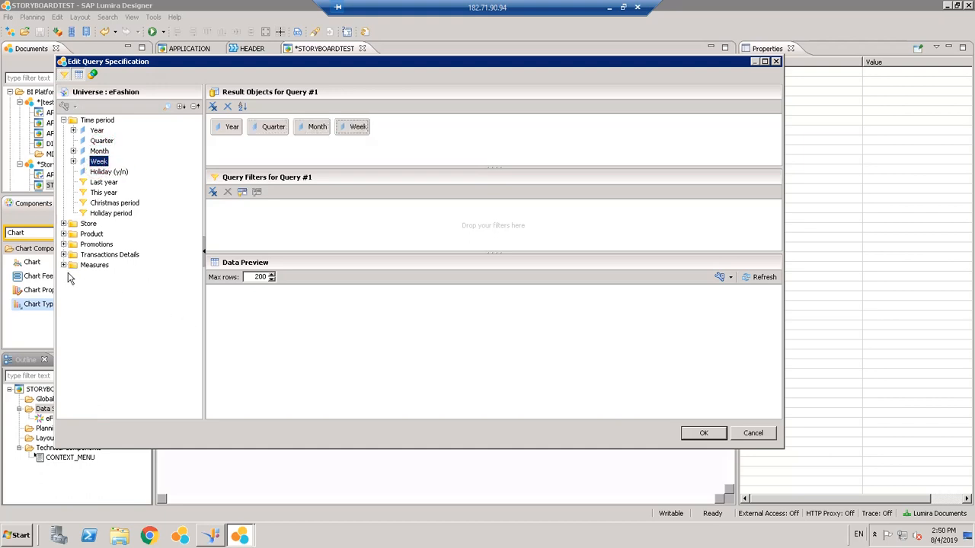
- Add the Sales revenue measure to the DS_2 query and finish adding the data source
click(63, 265)
double_click(107, 275)
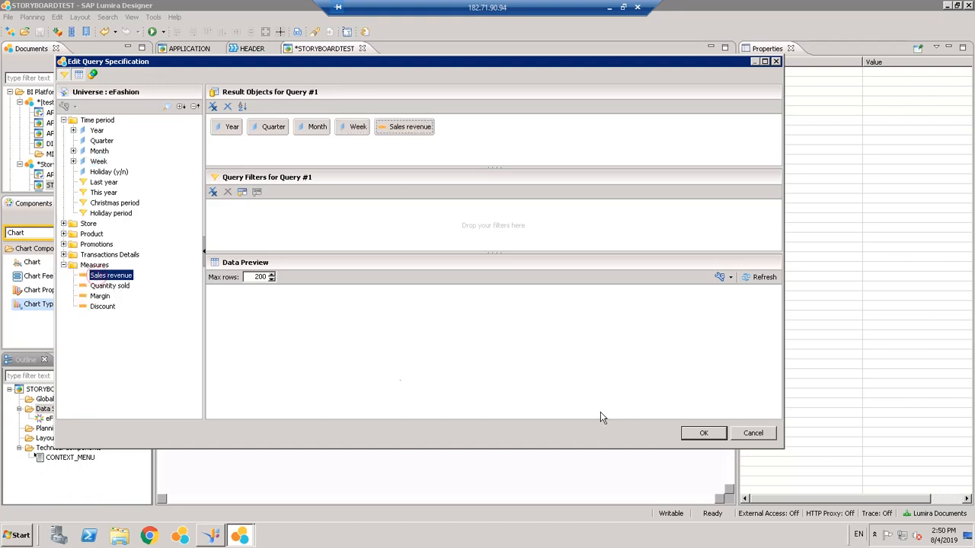
click(693, 434)
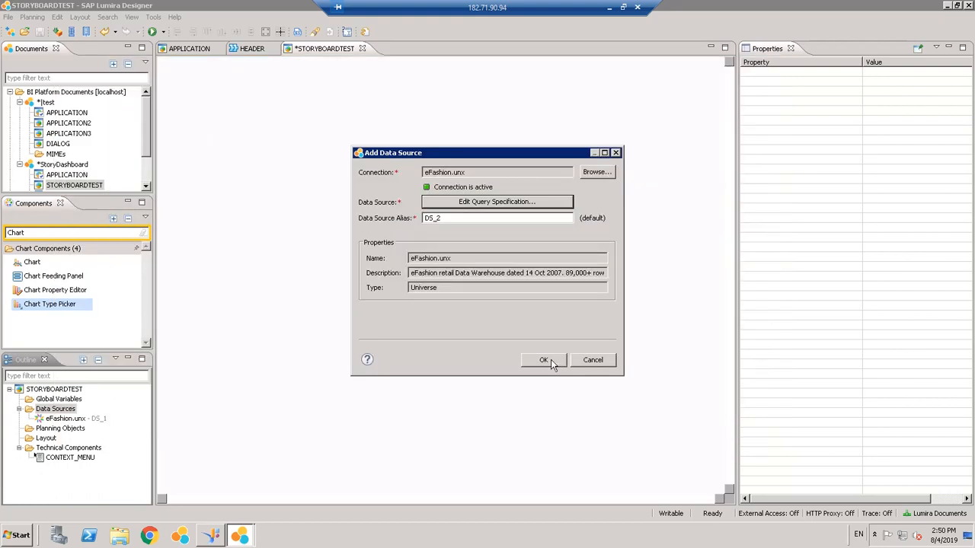
click(546, 359)
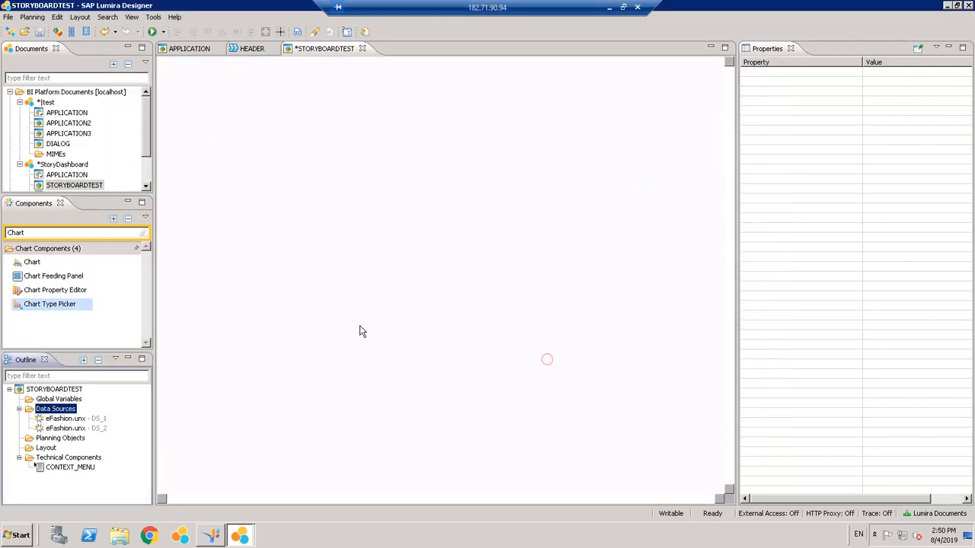
- Save the STORYBOARDTEST application, select data source DS_1 and slightly widen the canvas area
click(40, 32)
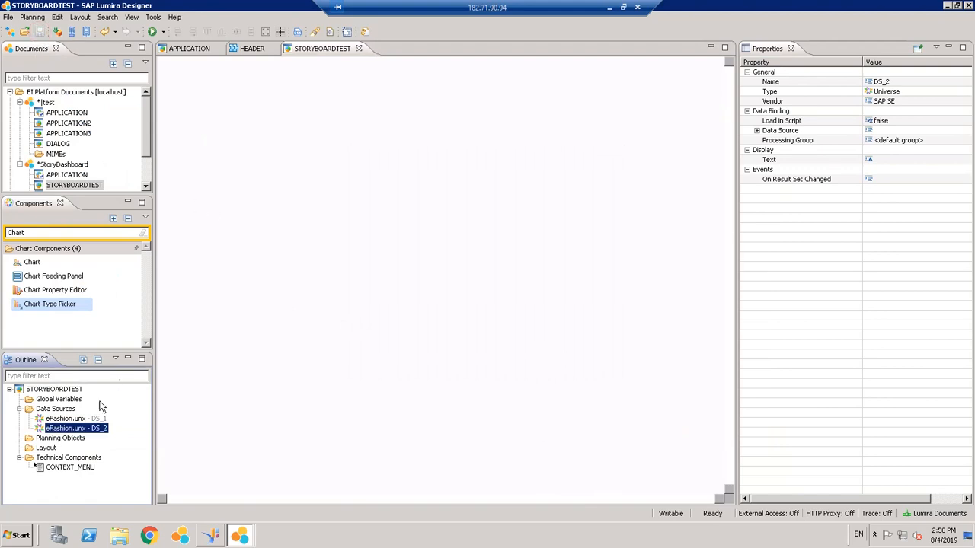
click(82, 419)
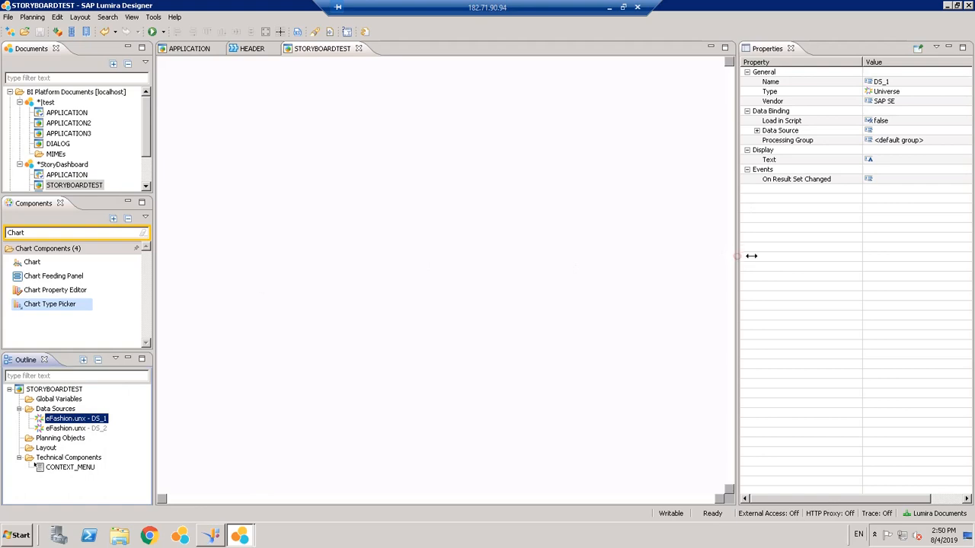
drag(738, 260, 753, 256)
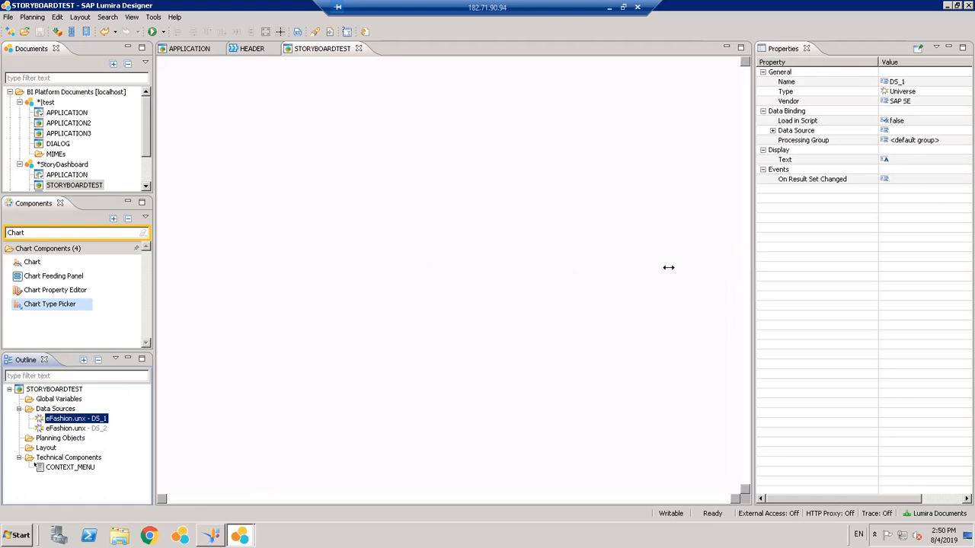
- Find the Story component and place it on the canvas with a top margin of about 94 and left margin of about 40
click(41, 234)
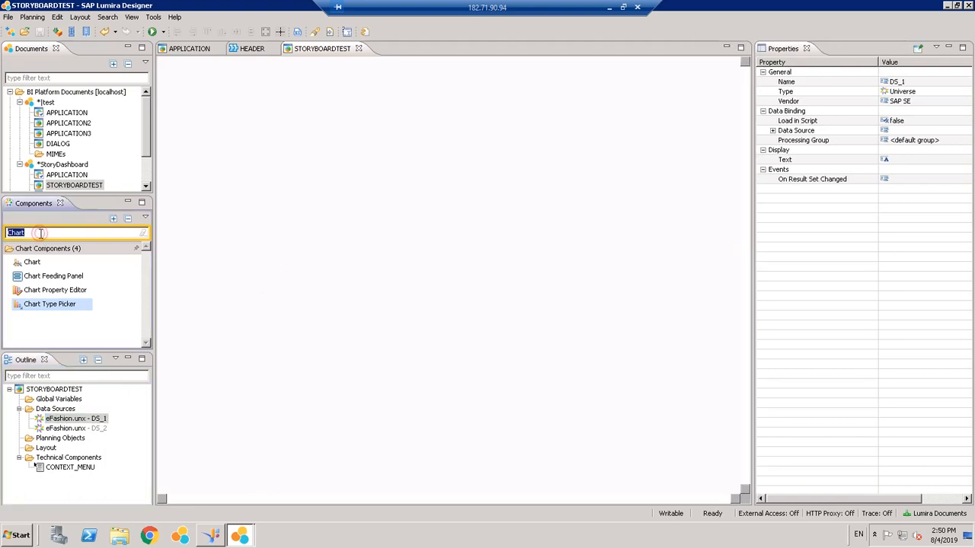
key(Home)
key(shift+End)
text(St)
click(28, 263)
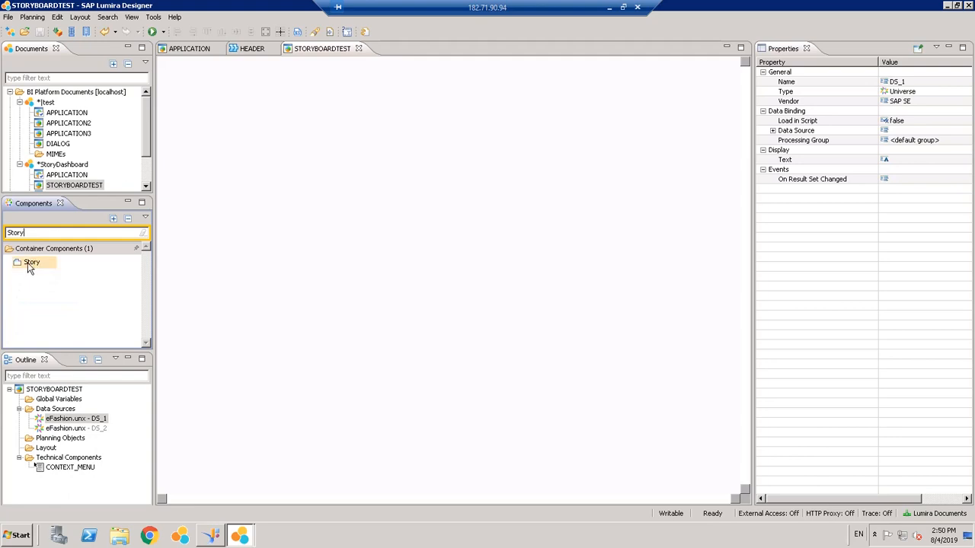
drag(235, 221, 183, 122)
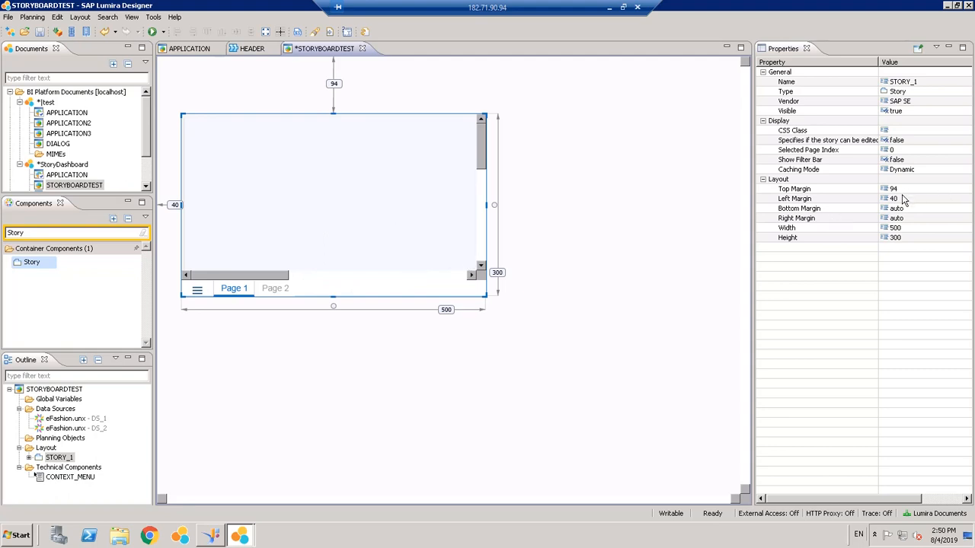
- Set the story component's left margin to 10
click(898, 188)
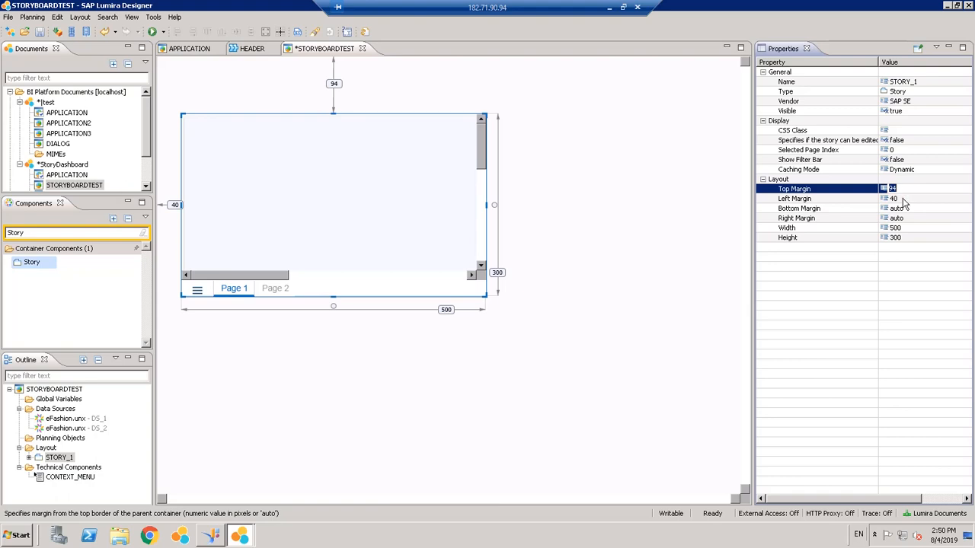
click(903, 199)
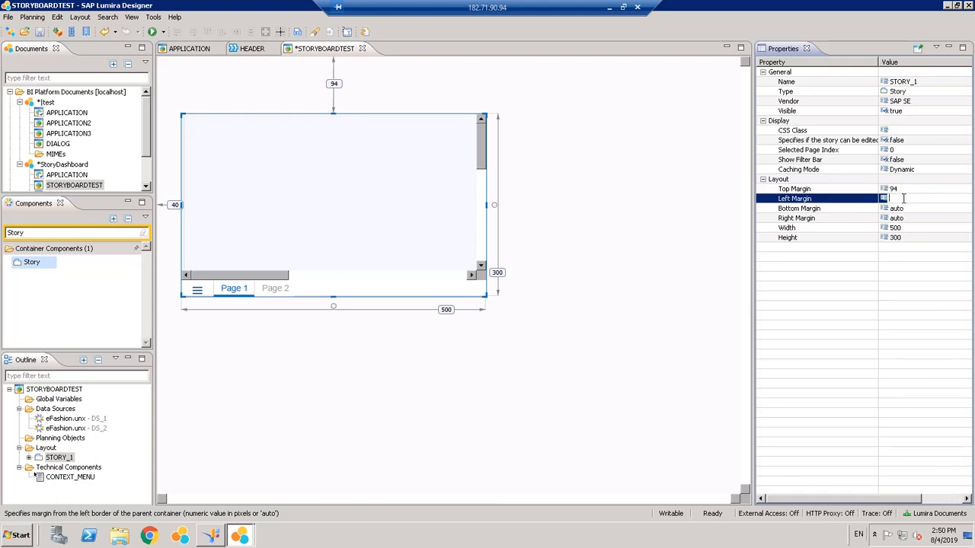
text(10)
key(Return)
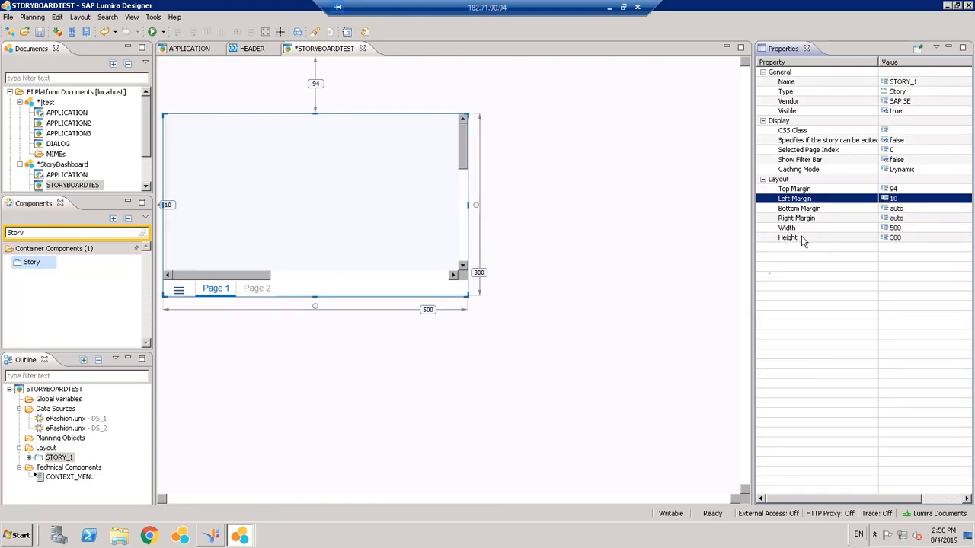
- Set the story component's width to 1320 and its height to 700
click(903, 229)
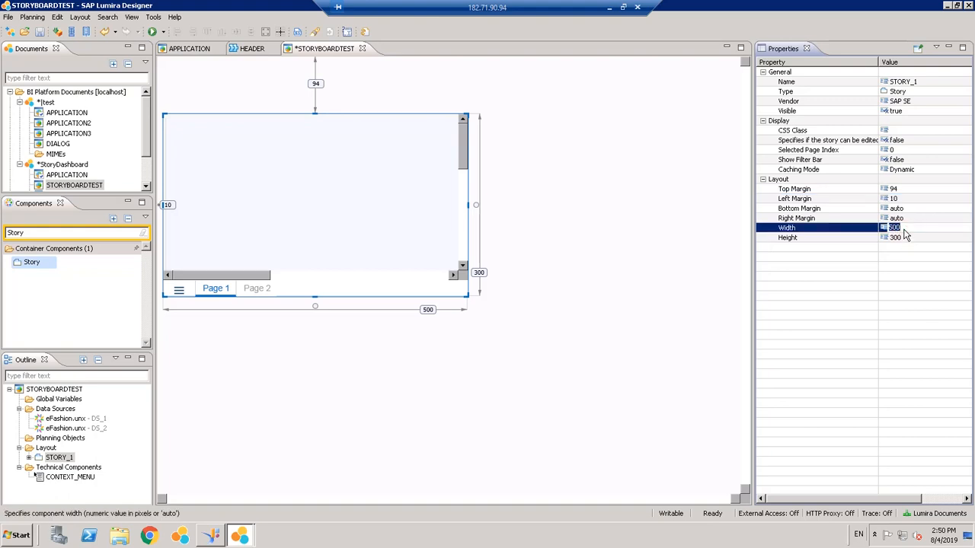
text(1320)
key(Return)
click(906, 238)
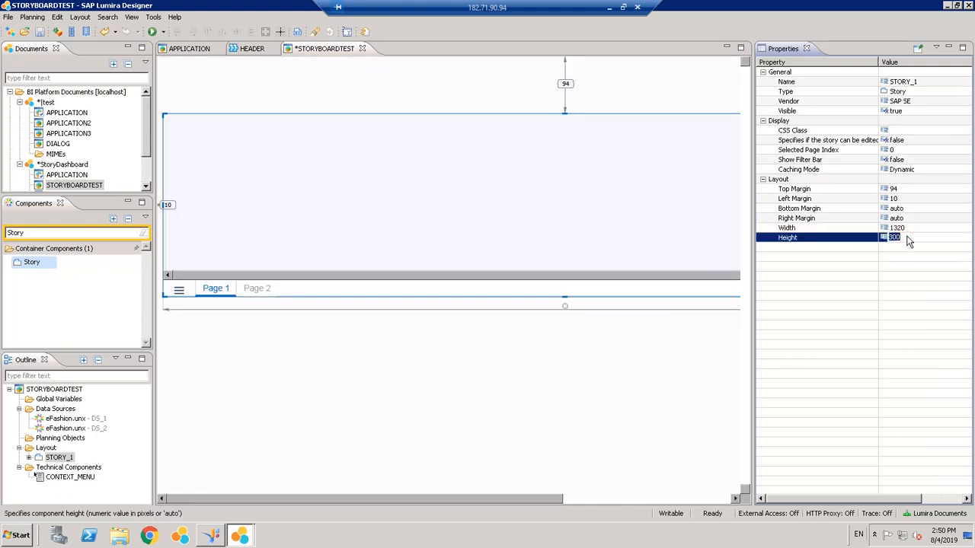
text(4)
text(00)
key(Return)
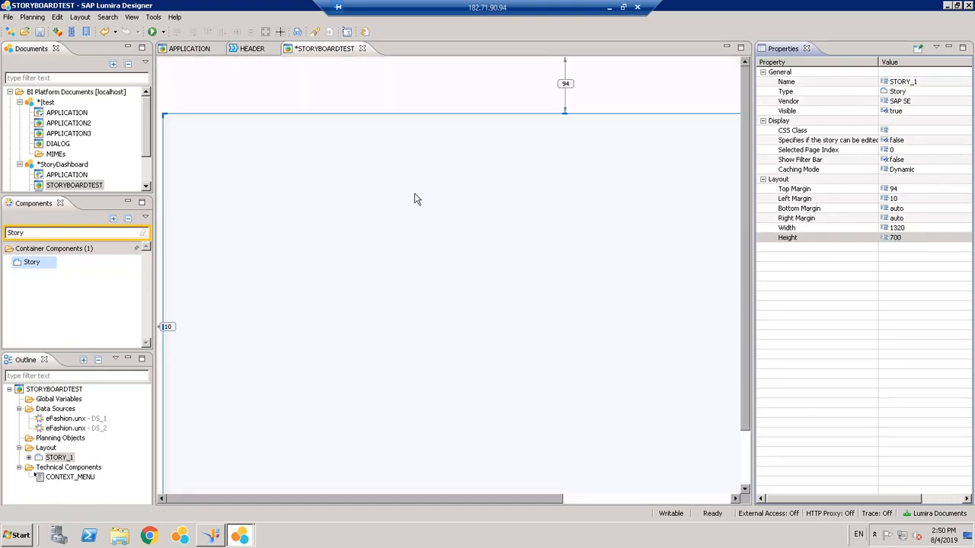
- Save the STORYBOARDTEST application and execute it locally in the browser
click(40, 32)
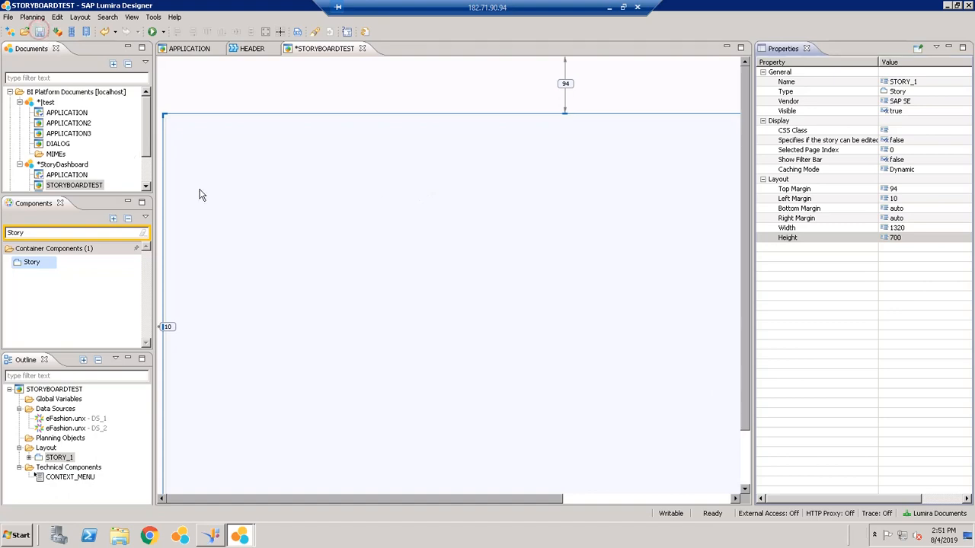
click(163, 32)
click(181, 47)
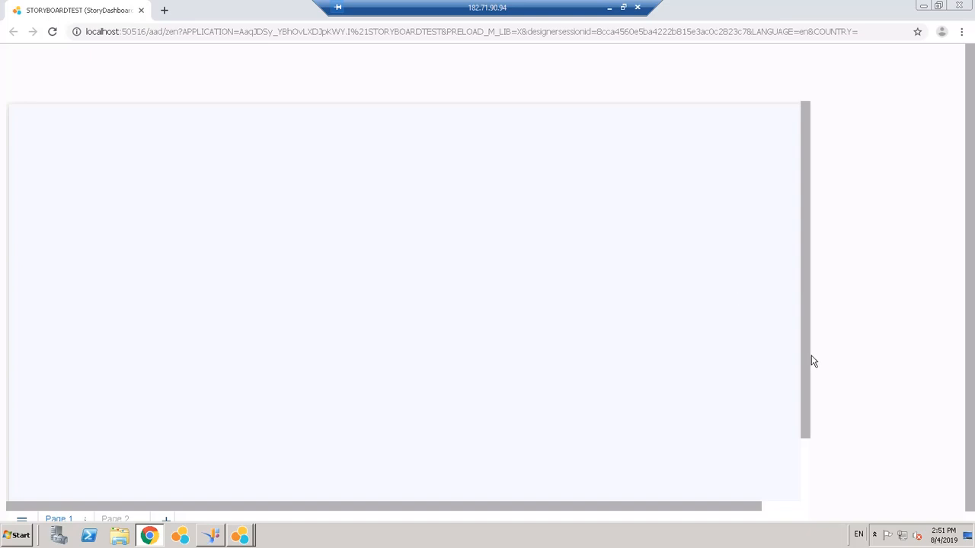
- Examine the running story's full page area and its page list, and close the preview
drag(807, 356, 817, 472)
drag(971, 423, 972, 463)
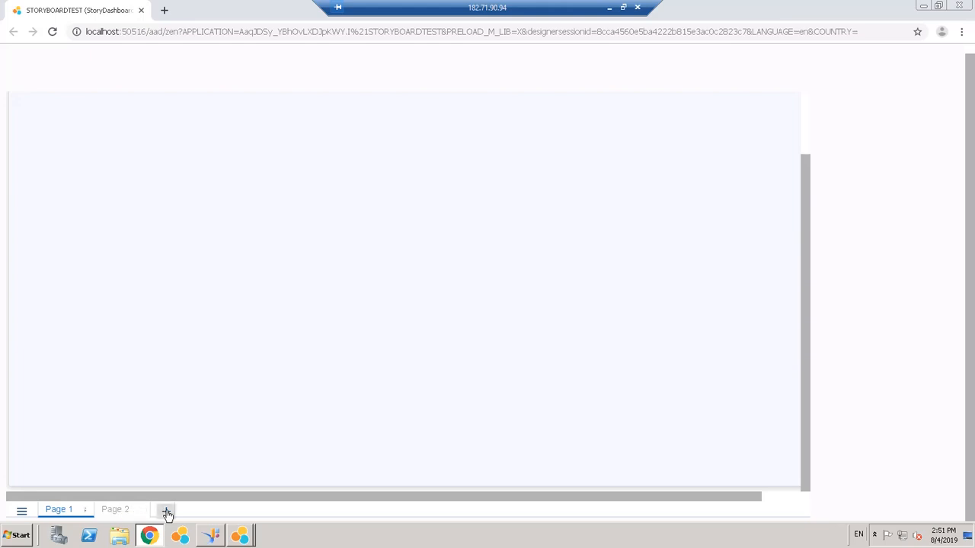
click(22, 513)
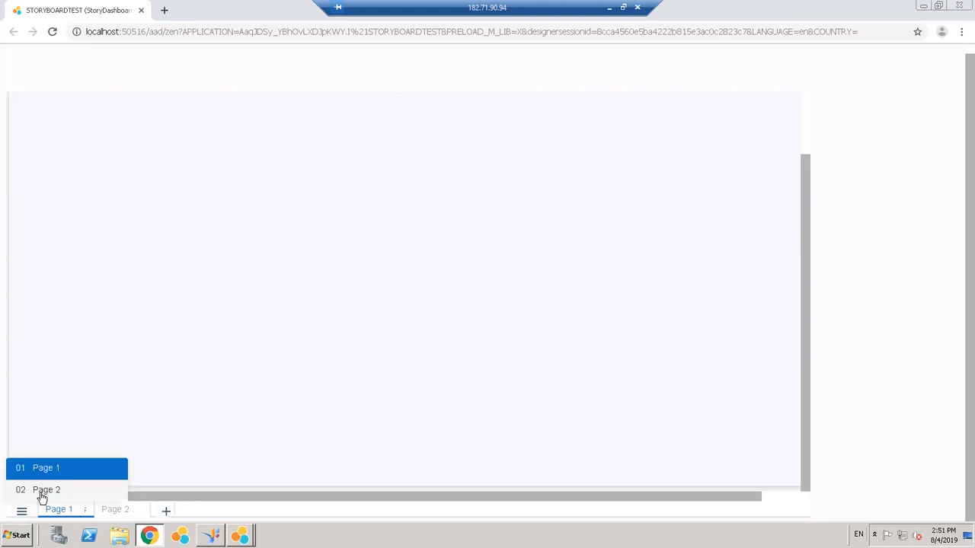
click(261, 383)
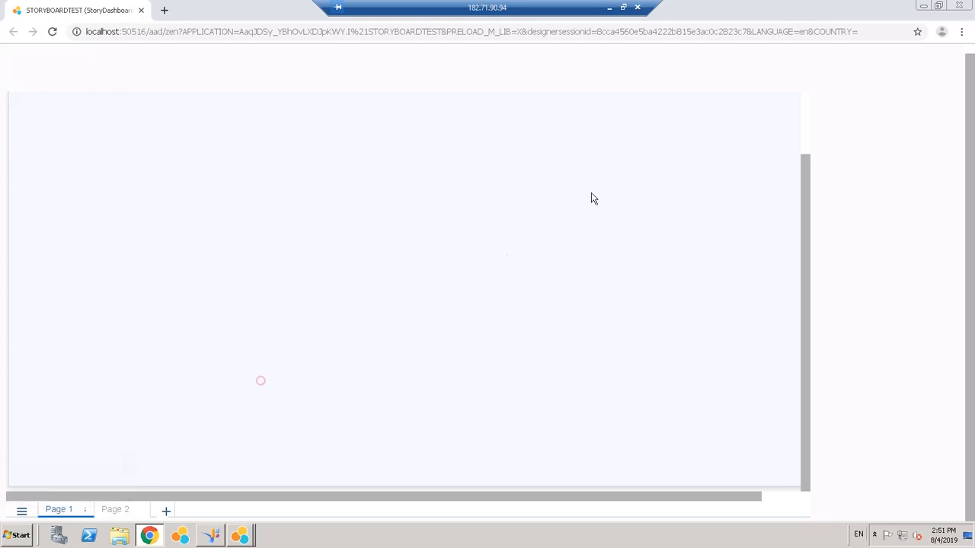
drag(971, 77, 973, 58)
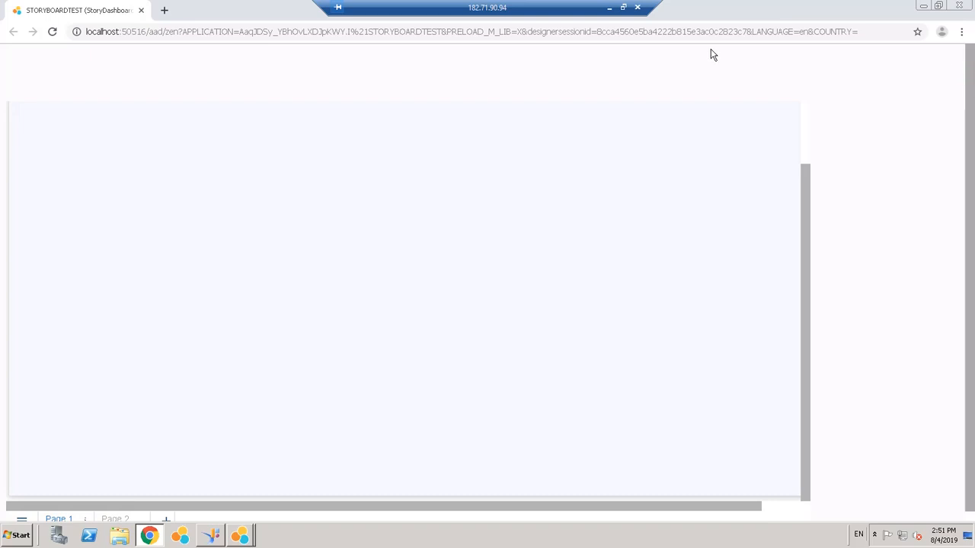
click(141, 11)
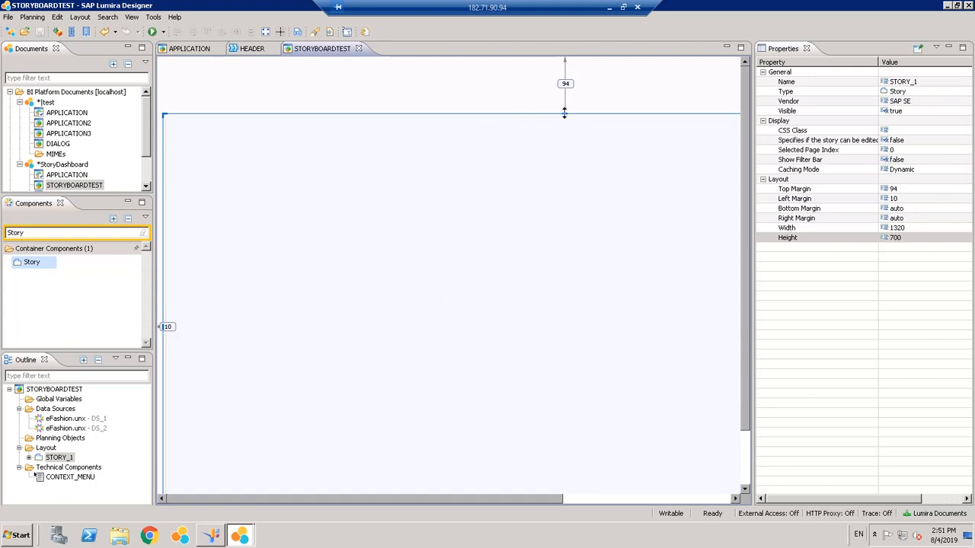
- Extend the story component upward to a top margin of about 76 and a height of about 718
drag(564, 106, 564, 94)
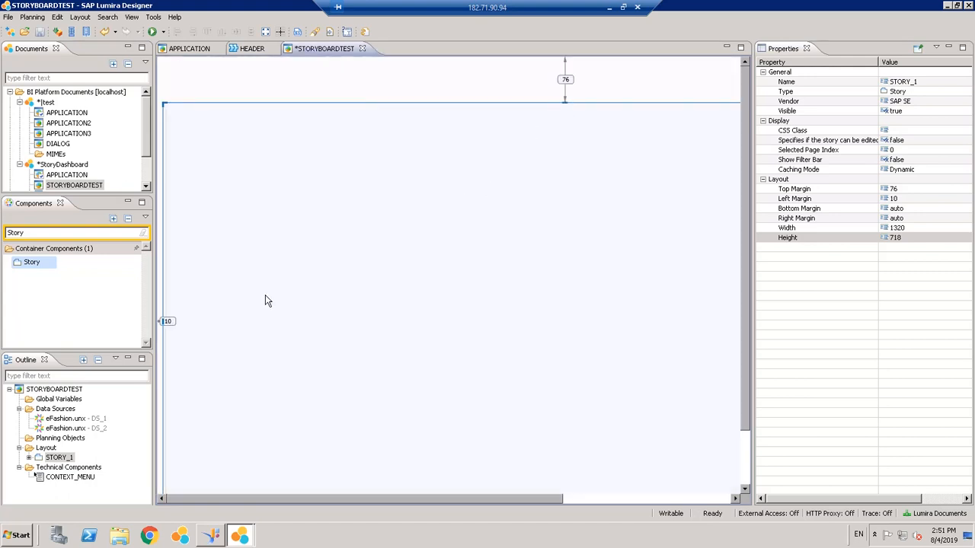
click(265, 297)
click(212, 302)
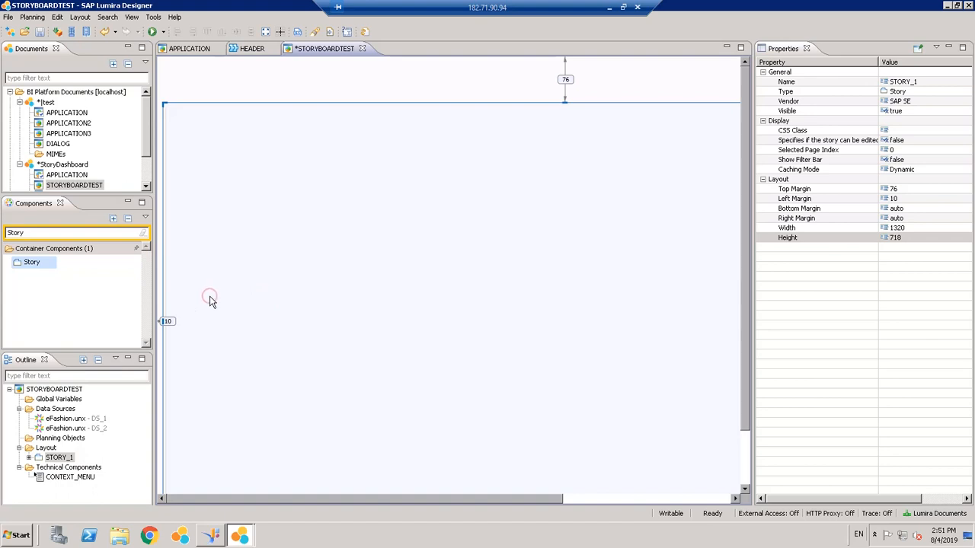
- Edit the initial view of data source DS_1 to show State and City in the rows
click(67, 419)
right_click(68, 419)
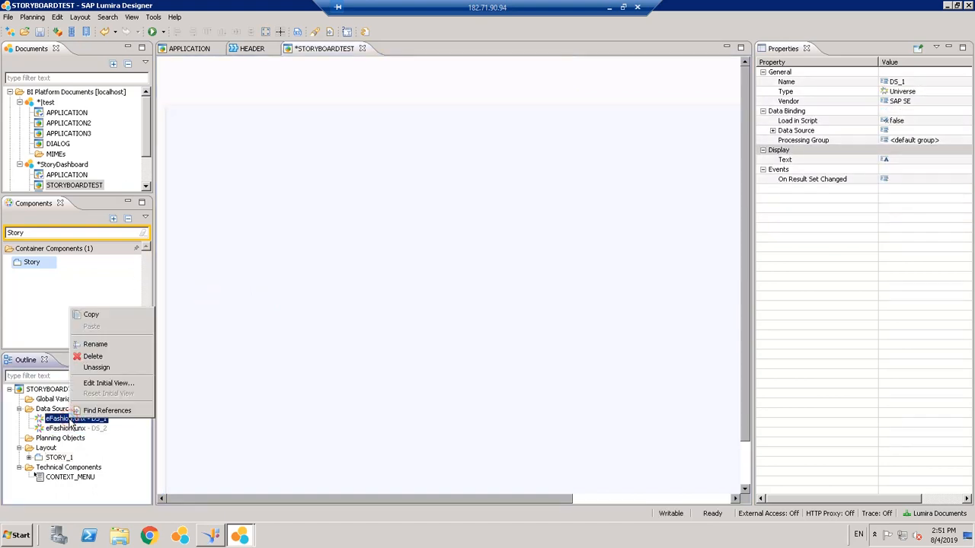
click(102, 383)
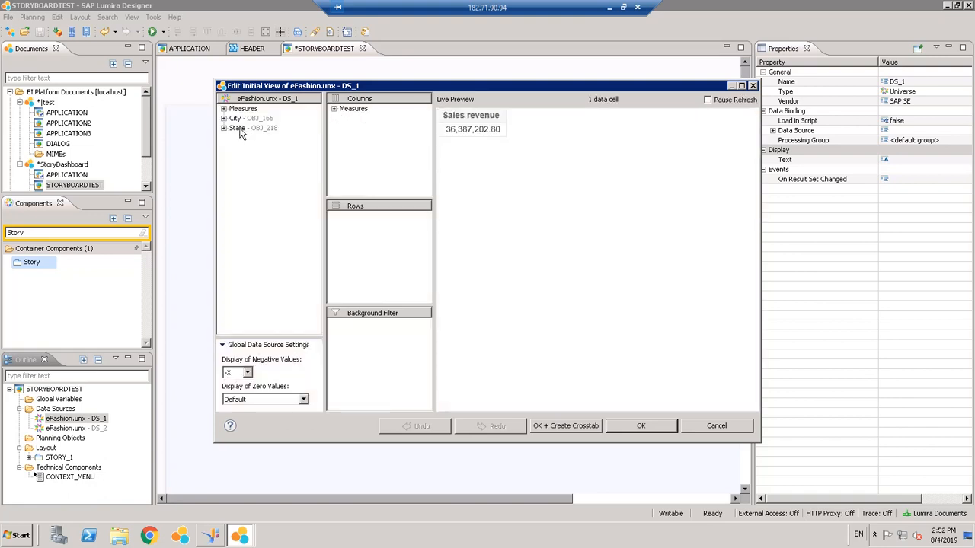
drag(236, 128, 335, 213)
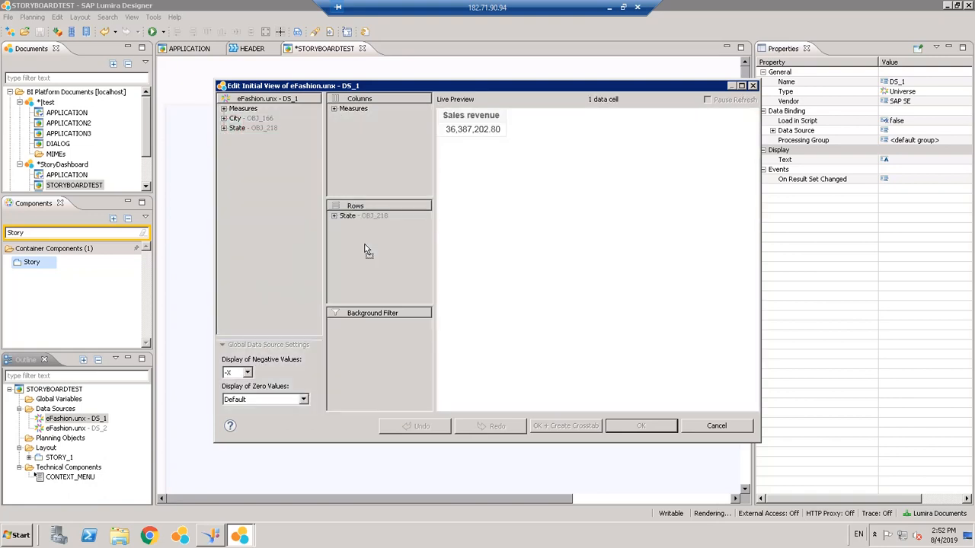
drag(239, 118, 358, 227)
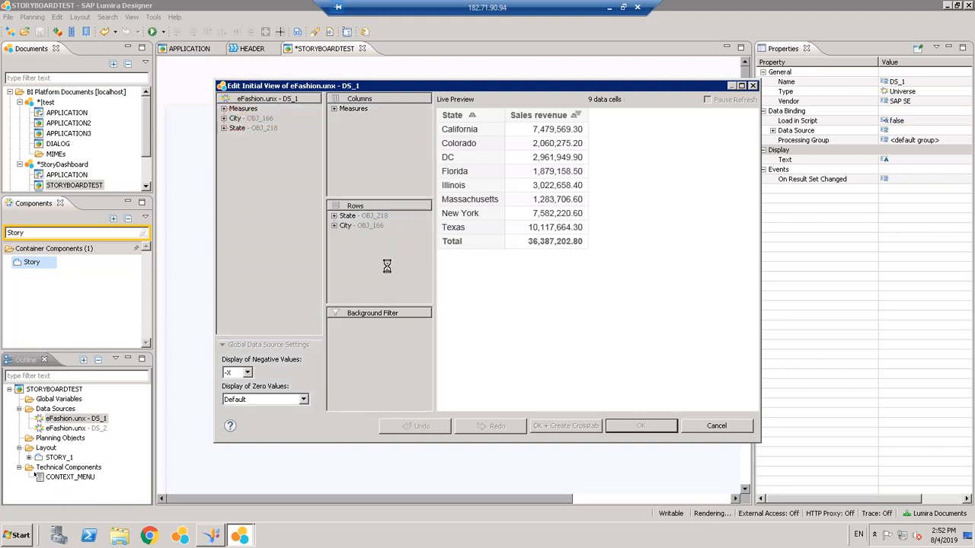
click(640, 435)
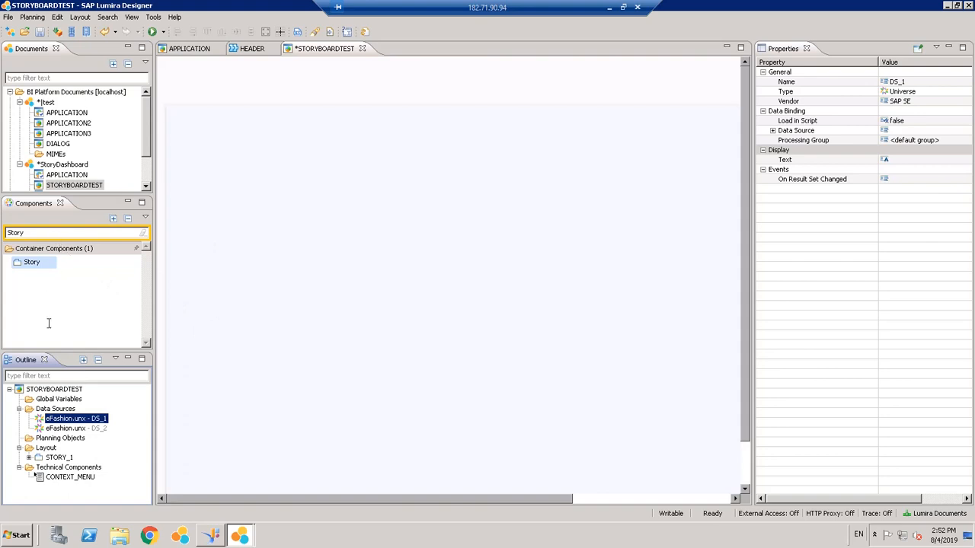
- Place a Crosstab on the story's Page 1 with top margin about 87 and left margin about 37, and widen it to about 613
double_click(65, 236)
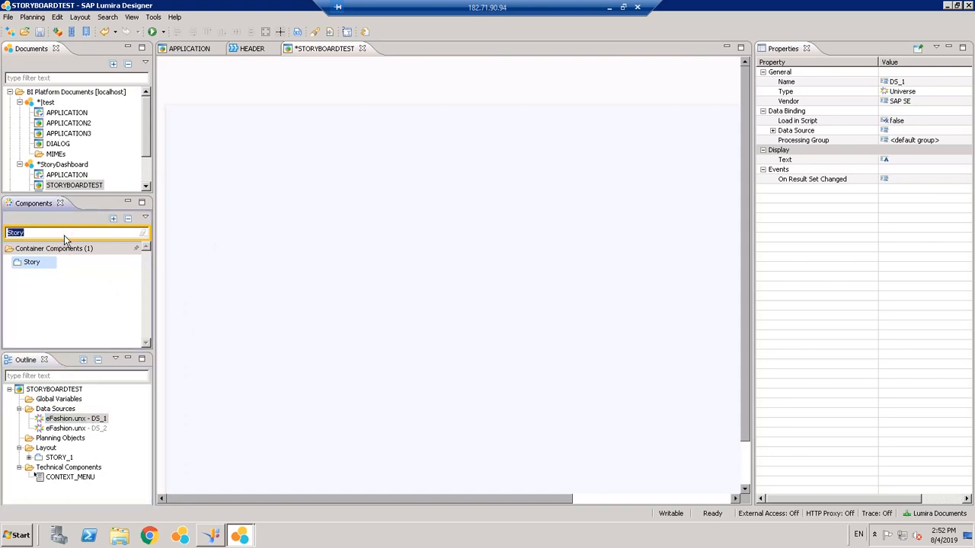
text(Crosstab)
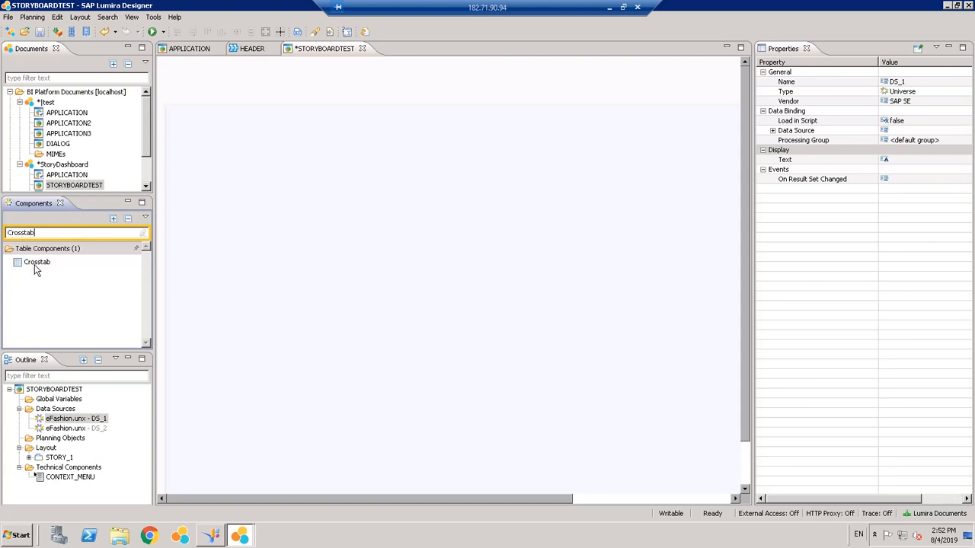
drag(37, 262, 228, 179)
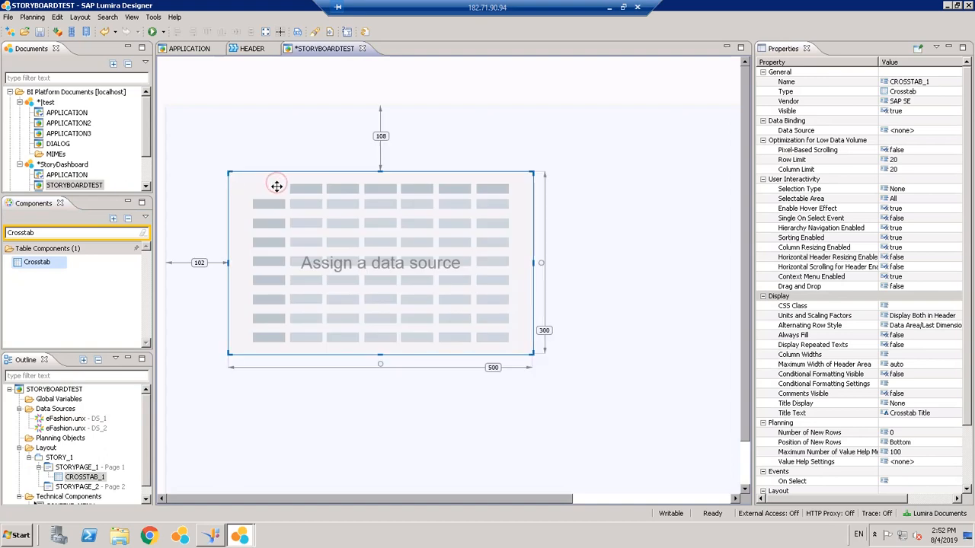
drag(244, 174, 236, 175)
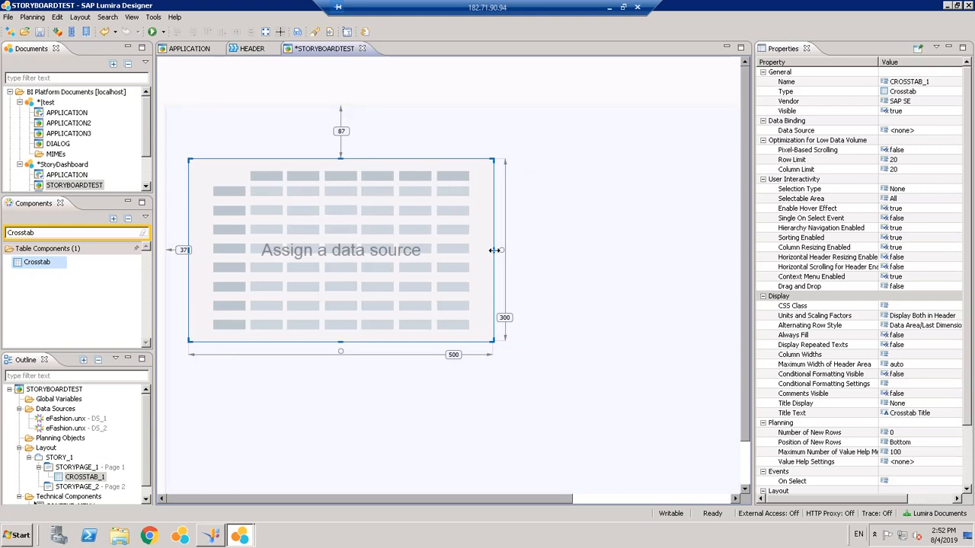
drag(494, 250, 564, 246)
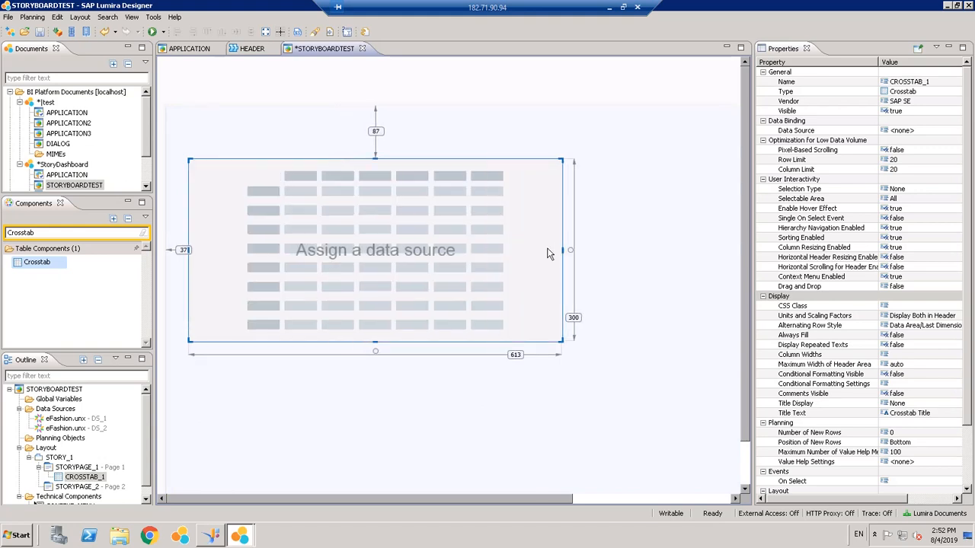
- Assign data source DS_1 to the crosstab on Page 1
click(465, 260)
click(922, 132)
click(955, 134)
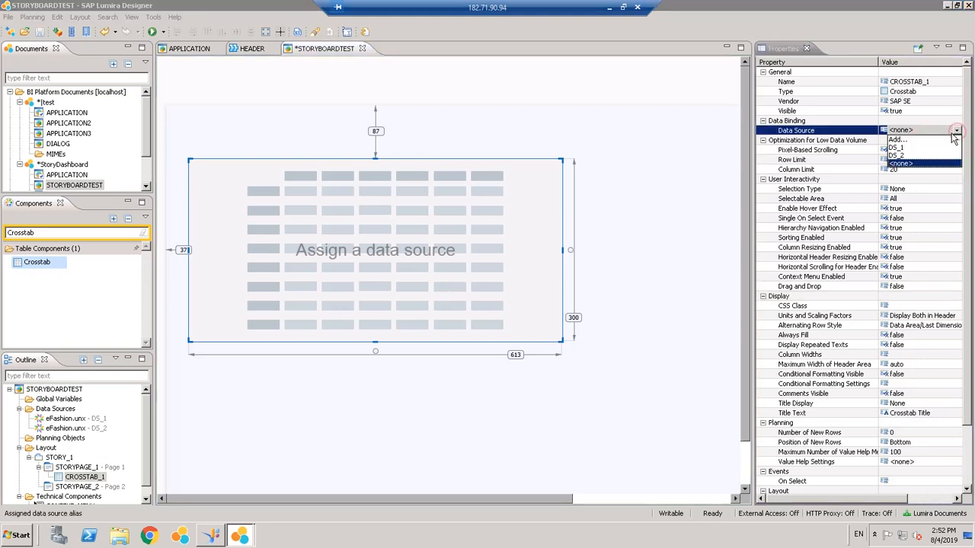
click(897, 147)
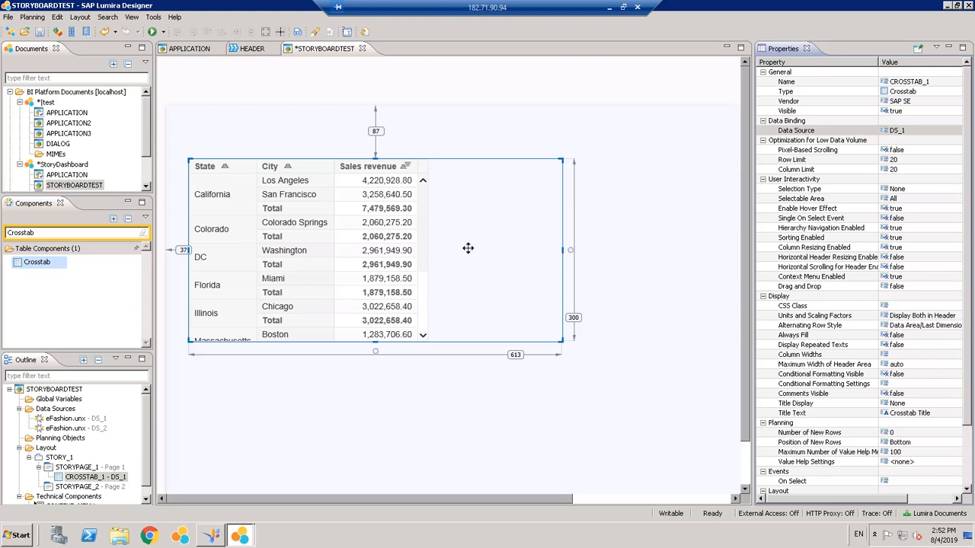
- Save the application and execute it locally to check the crosstab, closing the preview when done
click(40, 33)
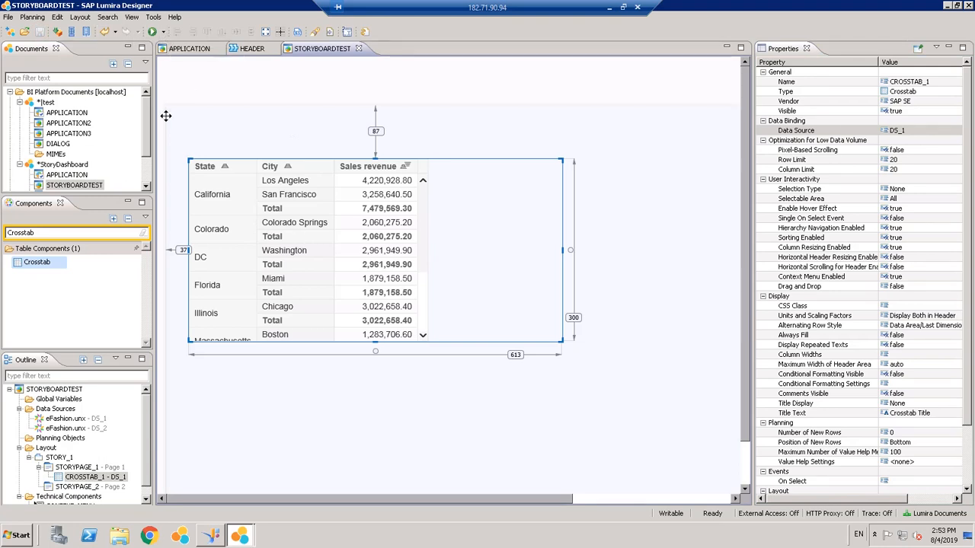
click(163, 32)
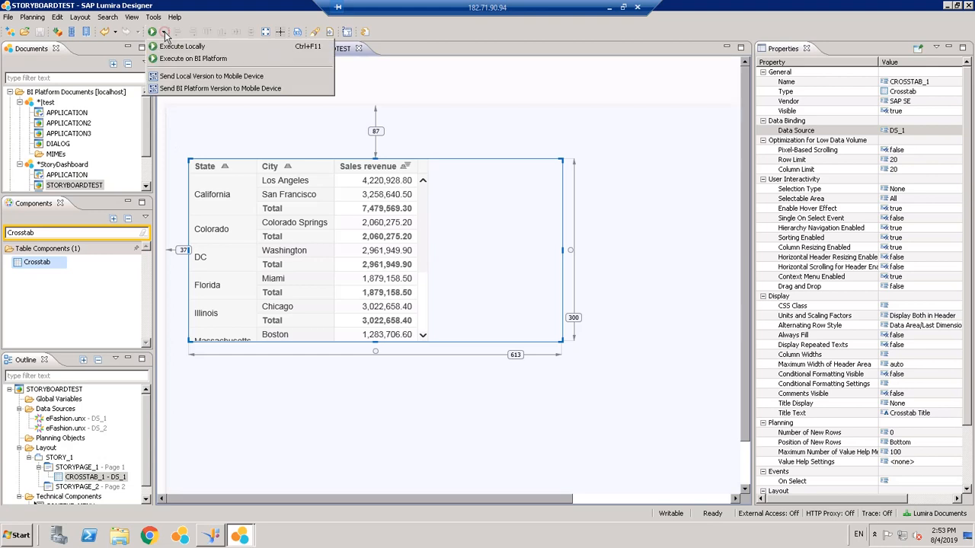
click(180, 47)
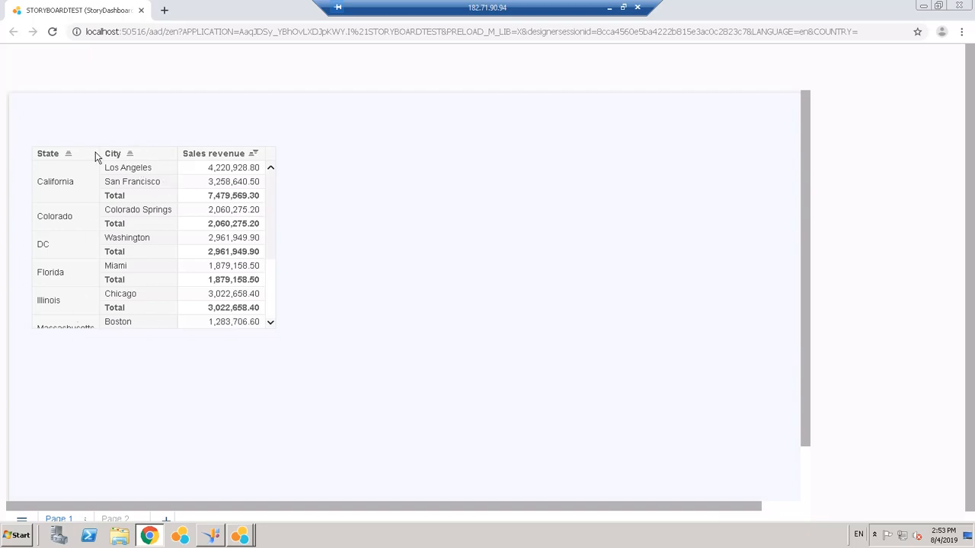
click(141, 10)
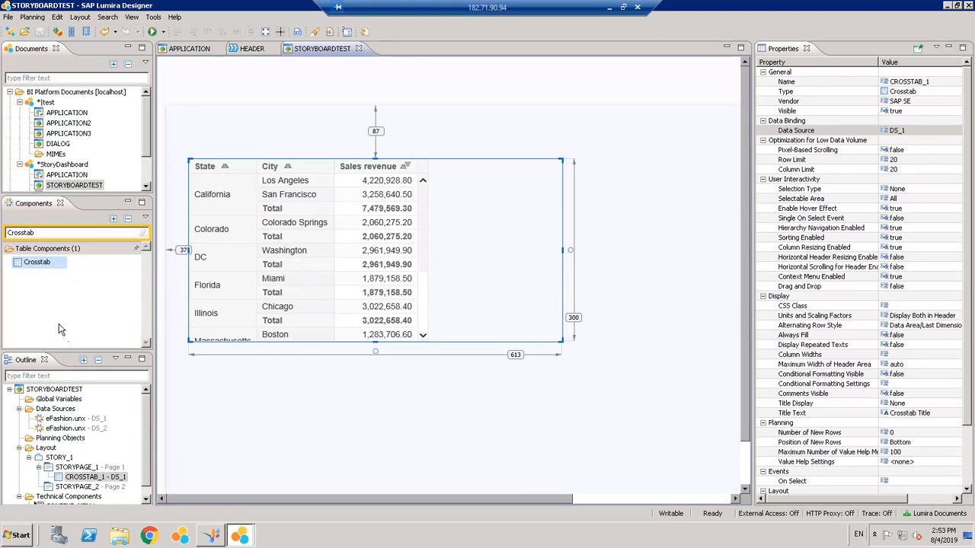
- Place a Filter Line component above the crosstab on Page 1, with top margin about 23 and left margin about 29
double_click(52, 235)
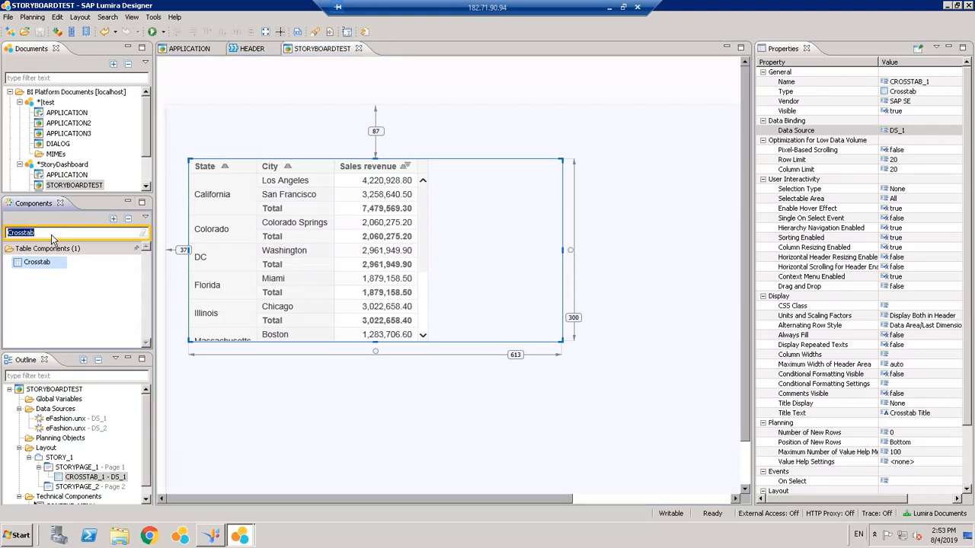
text(filter)
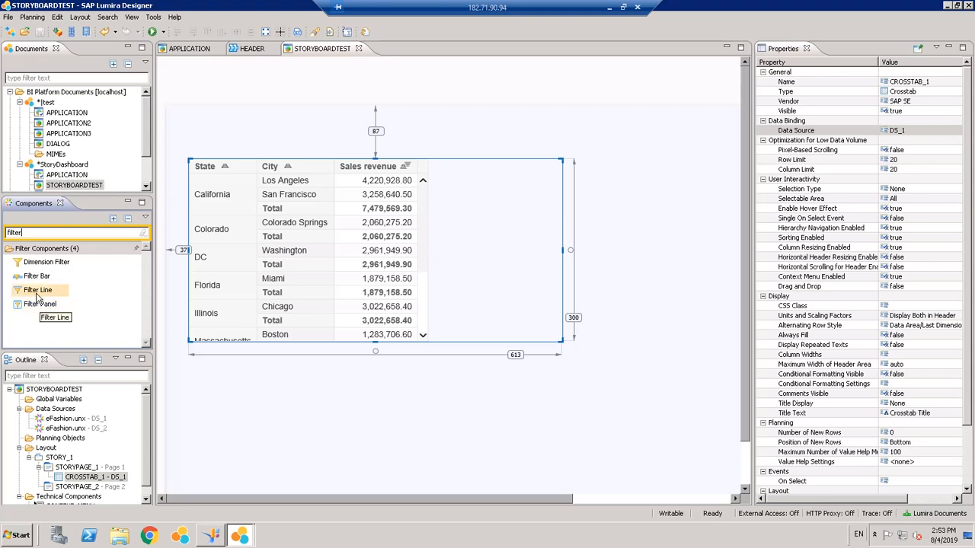
drag(32, 295, 195, 129)
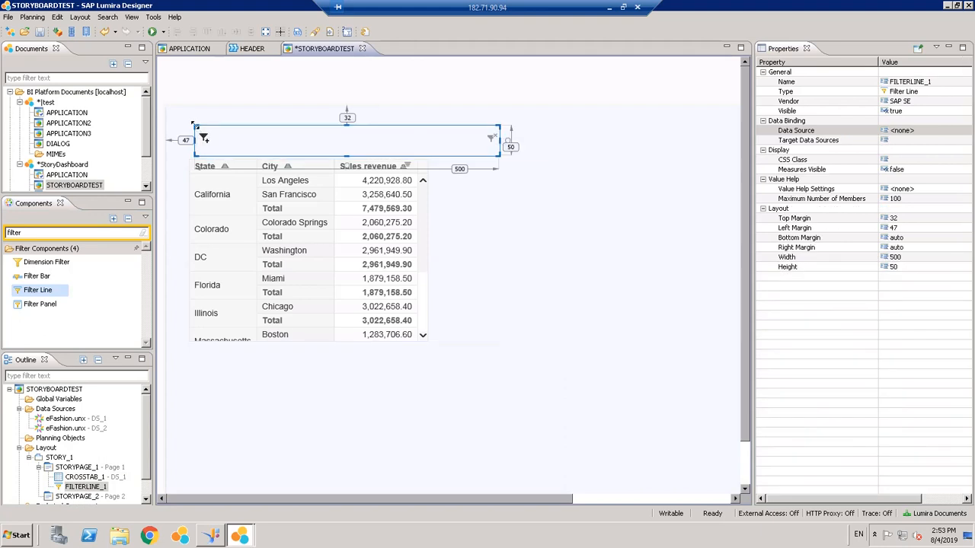
mouse_move(238, 132)
mouse_down()
mouse_move(230, 123)
mouse_move(229, 140)
mouse_up()
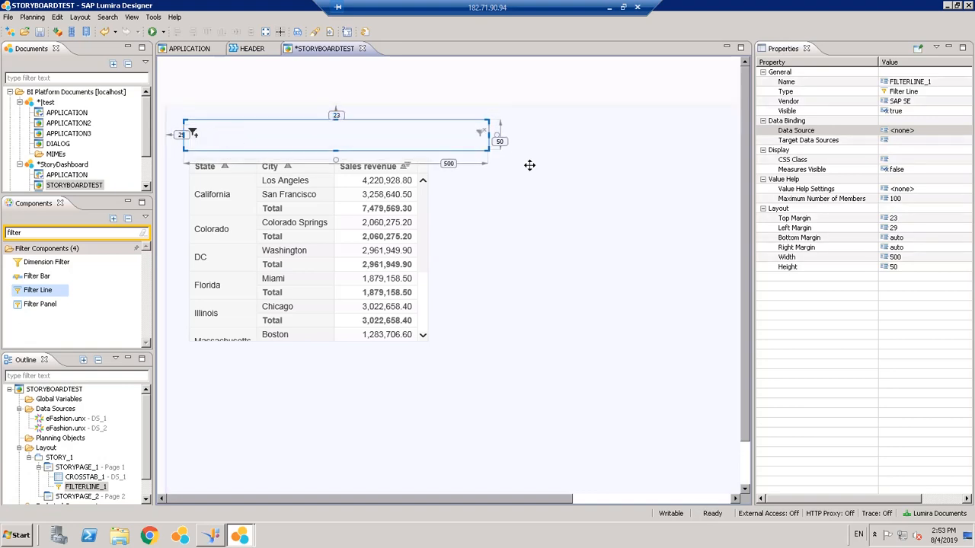
- Assign data source DS_1 to the filter line
click(935, 131)
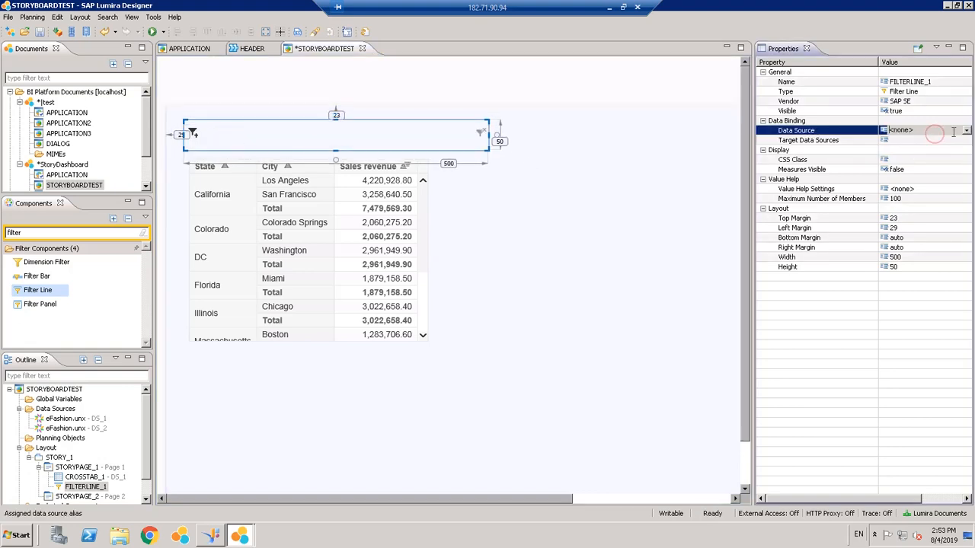
click(965, 131)
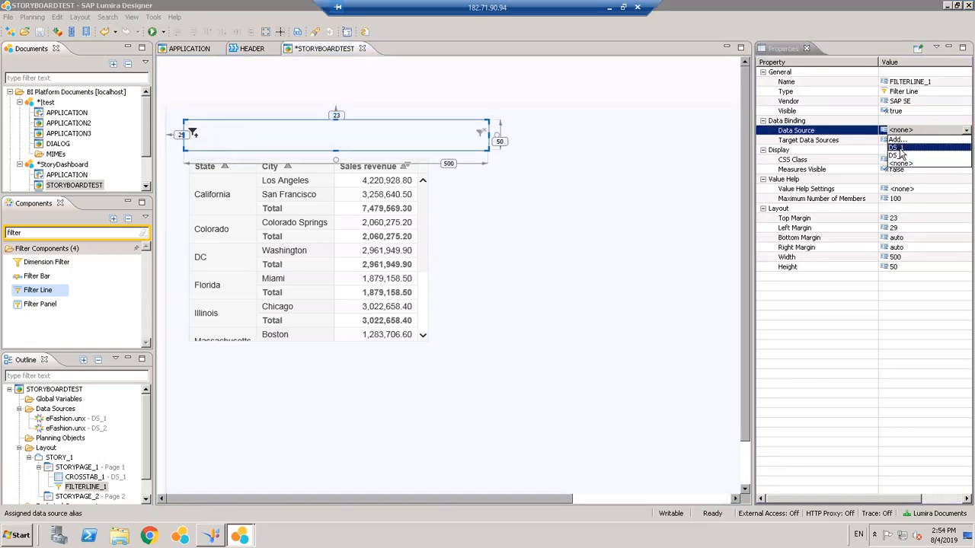
click(899, 149)
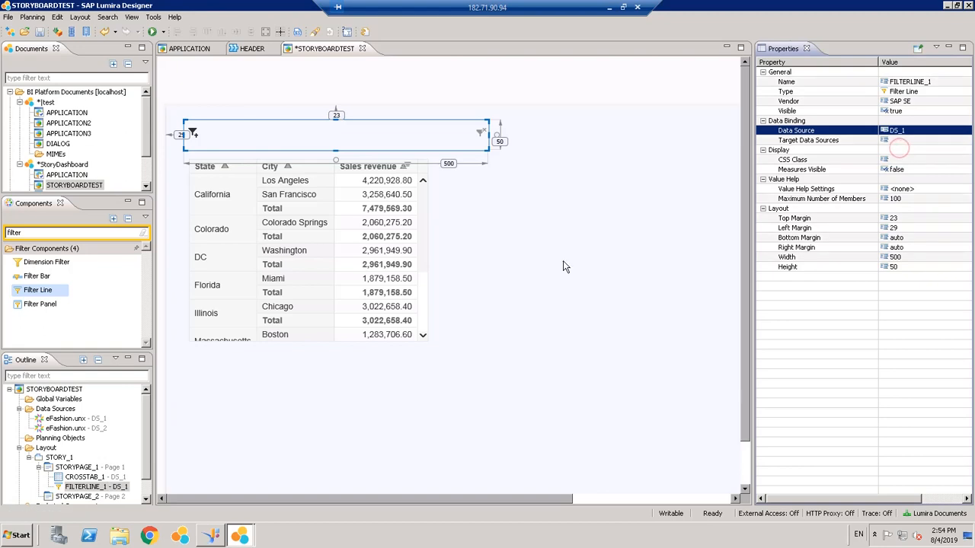
- Save the application and execute it locally to test the filter line
click(40, 33)
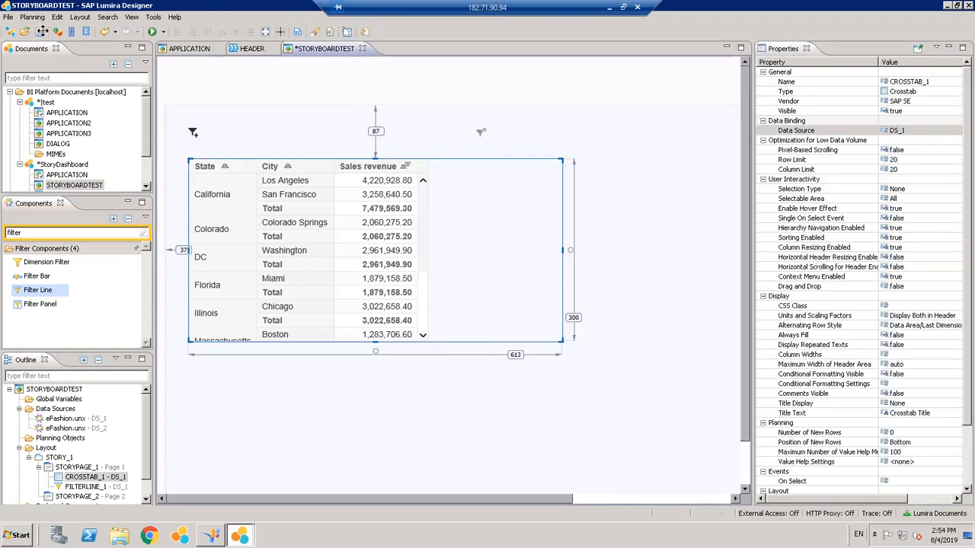
click(164, 32)
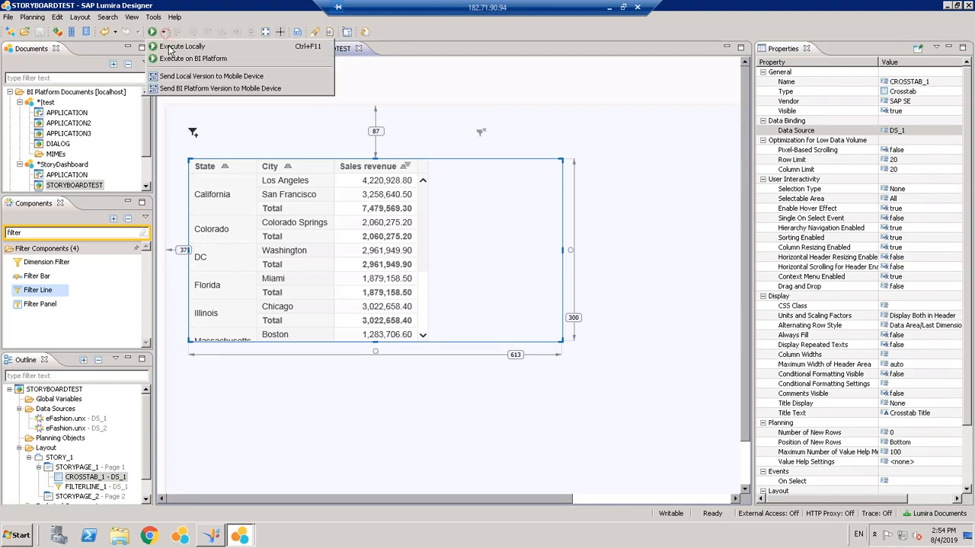
click(169, 46)
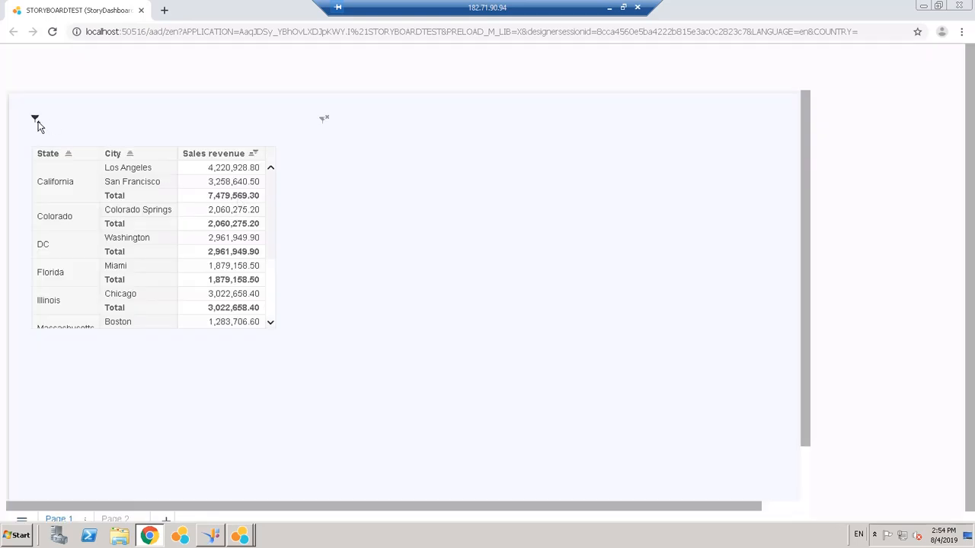
- Filter the City dimension to Chicago with the filter line in the preview, and close the preview
click(36, 120)
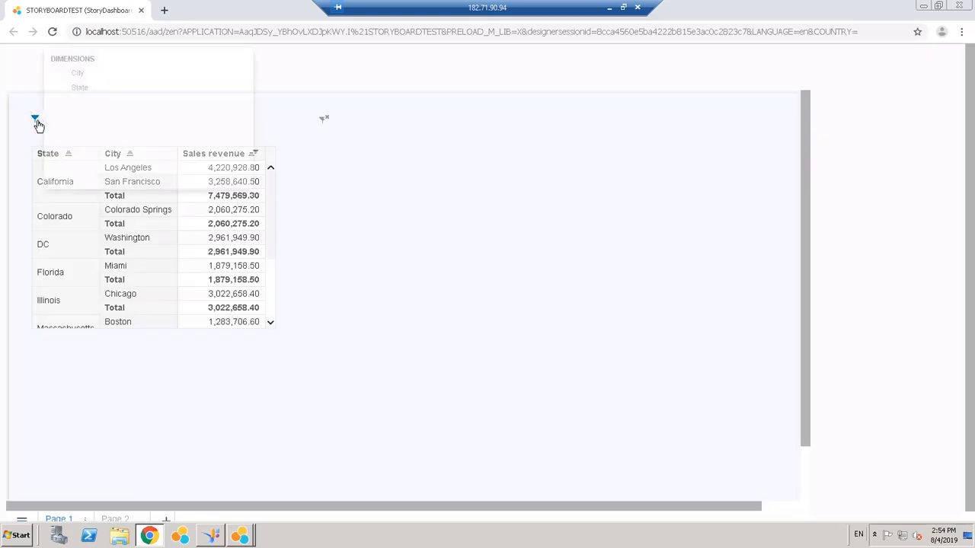
click(86, 72)
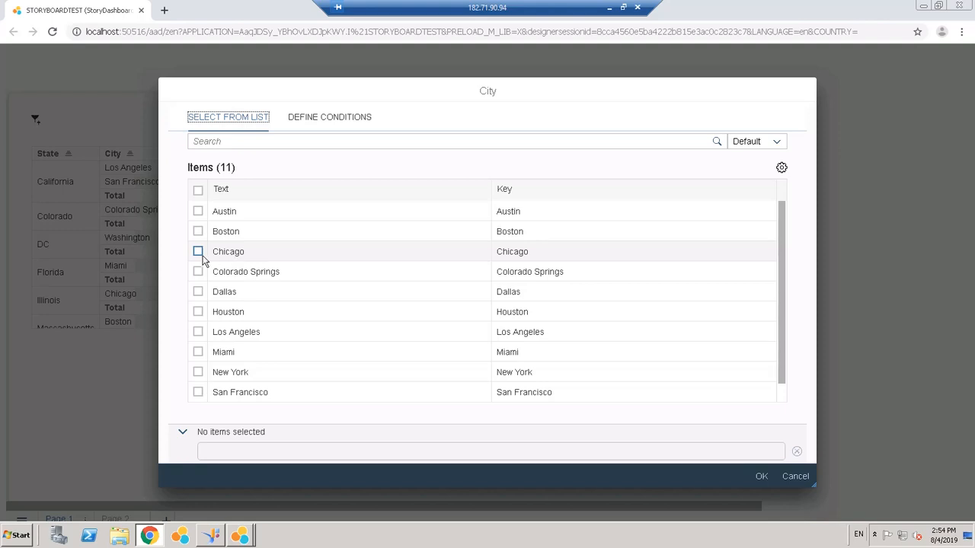
click(198, 252)
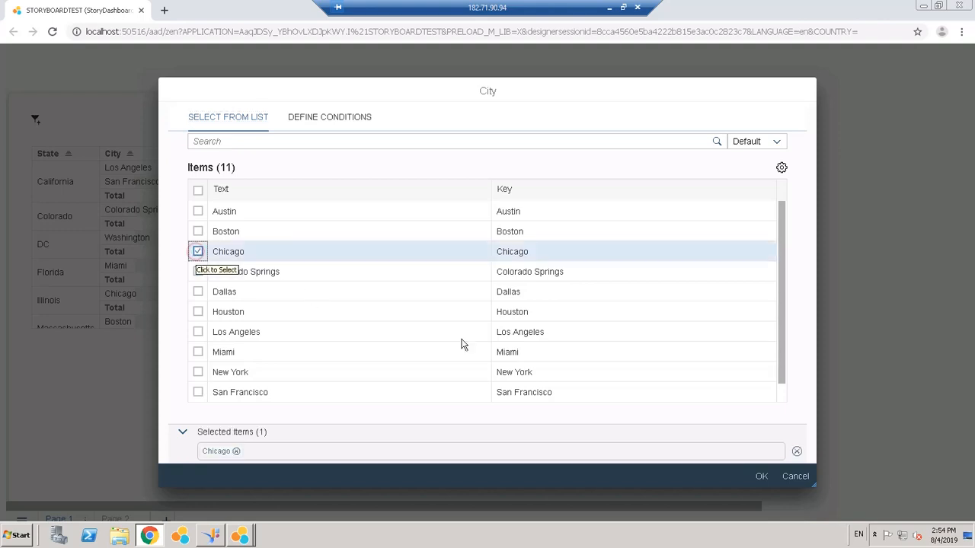
click(760, 478)
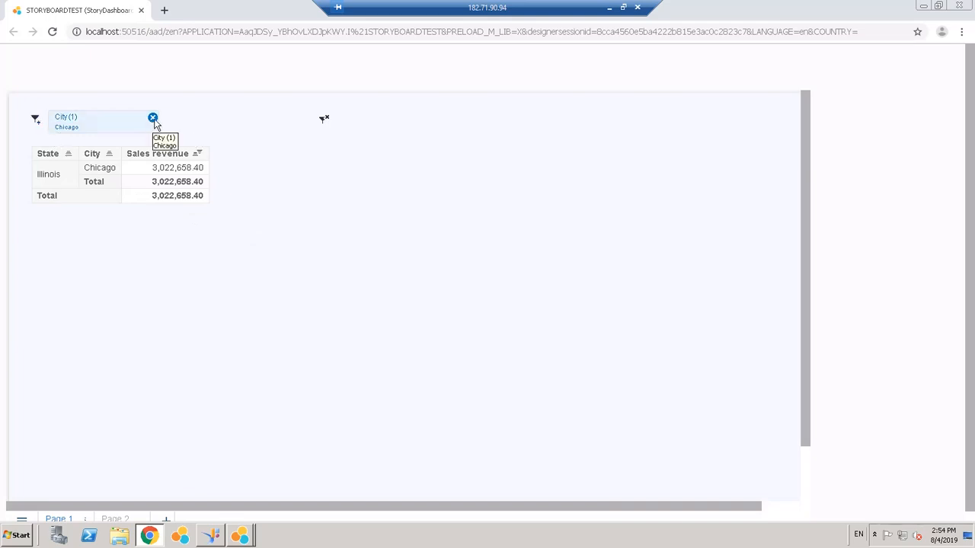
click(142, 14)
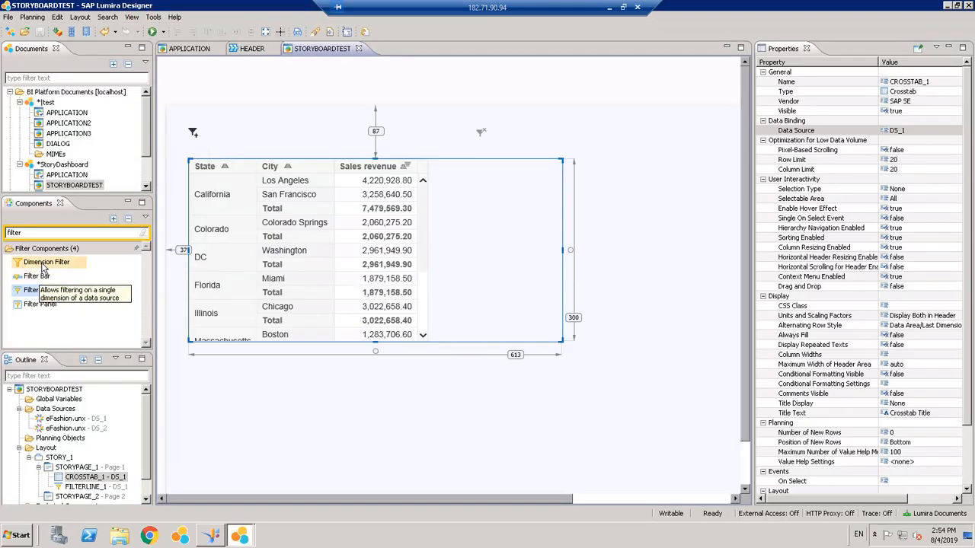
- Place a Dimension Filter beside the filter line with top margin about 49 and left margin about 636, and assign data source DS_1
drag(42, 267, 555, 138)
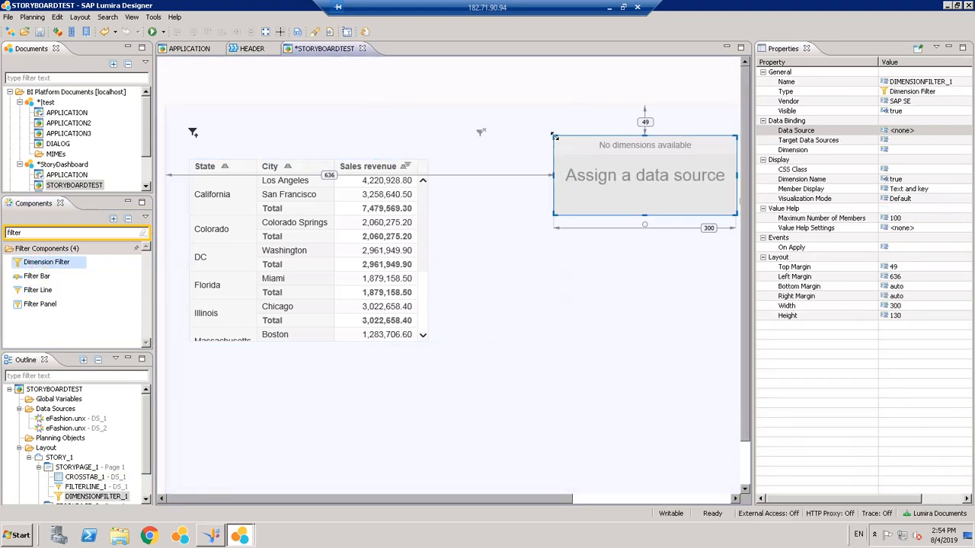
click(966, 131)
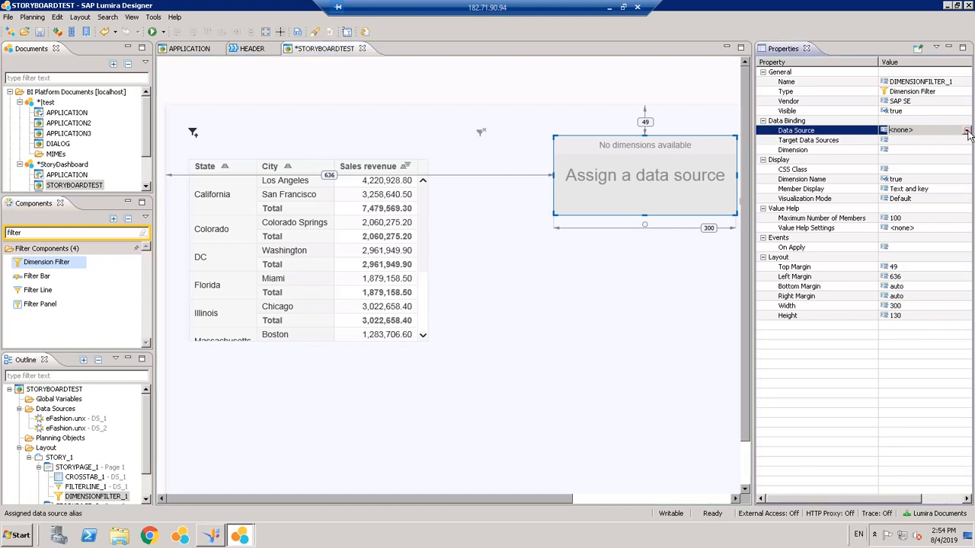
click(965, 131)
click(912, 151)
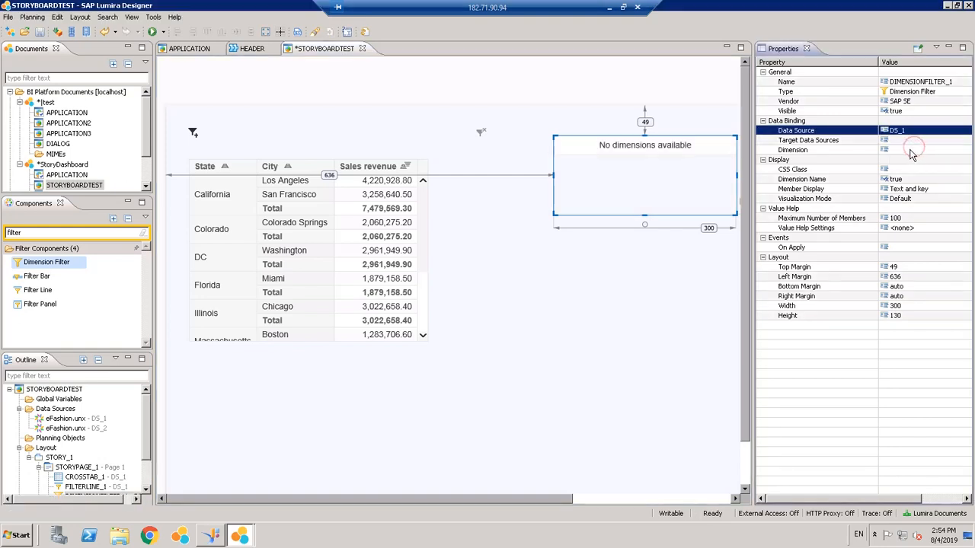
- Set the dimension filter's dimension to City (OBJ_166) and shrink it to a height of about 80 with top margin about 65
click(907, 143)
click(916, 149)
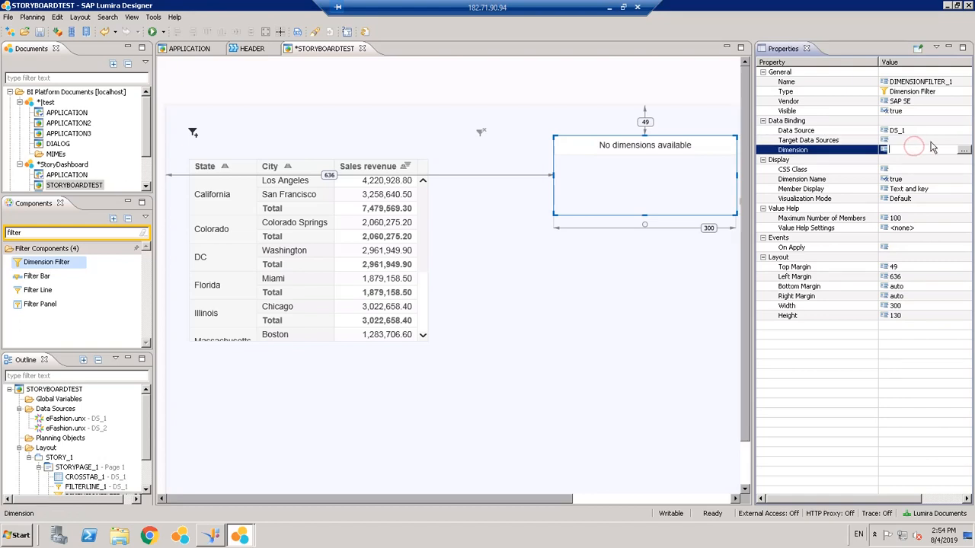
click(963, 150)
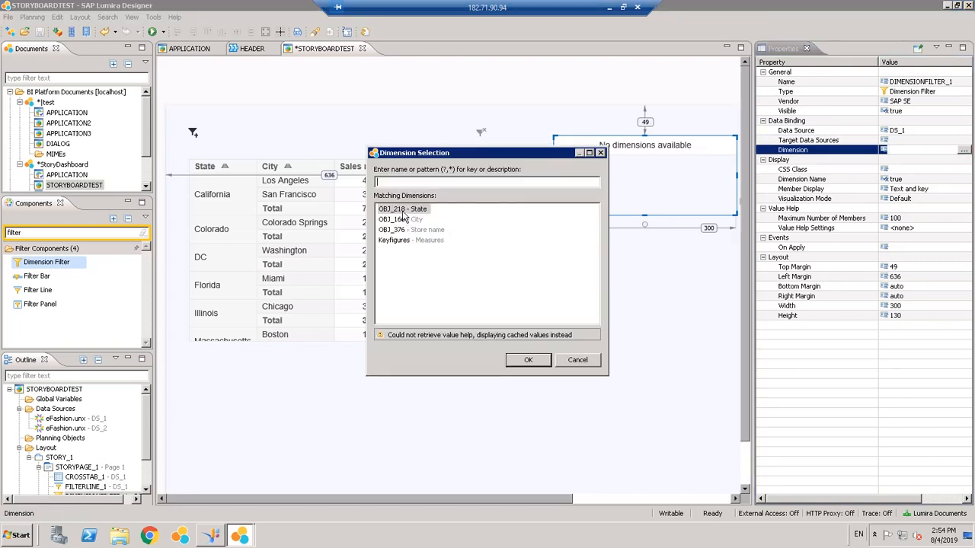
click(402, 212)
click(403, 220)
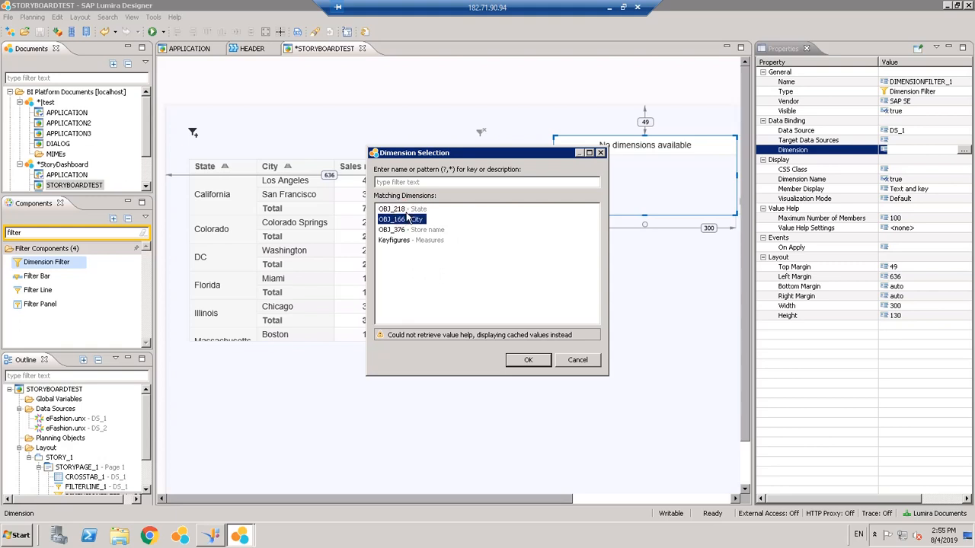
double_click(406, 221)
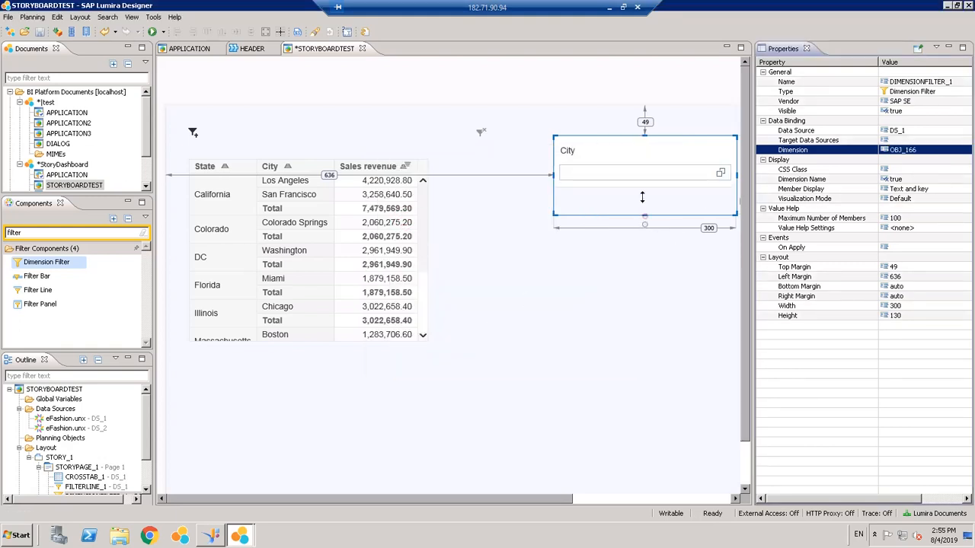
drag(642, 197, 642, 192)
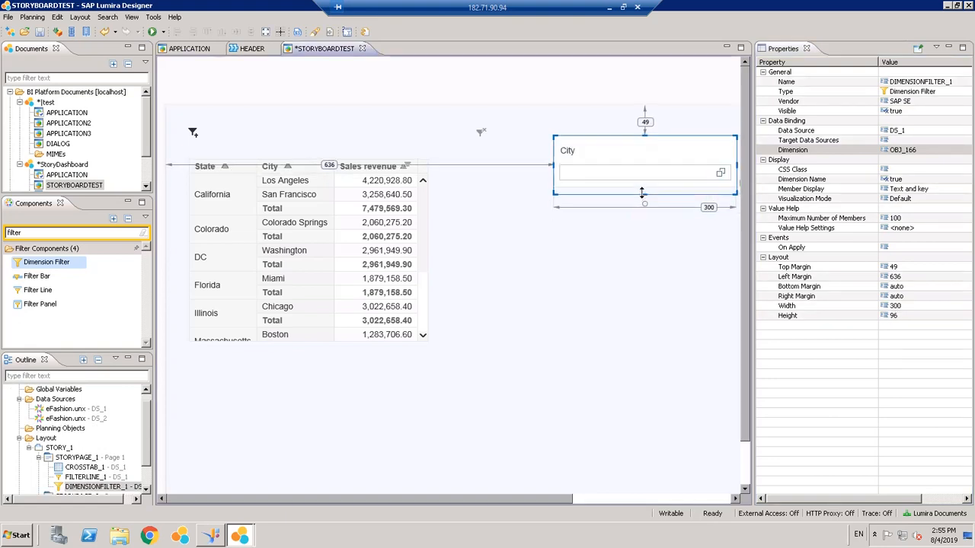
drag(645, 140, 336, 143)
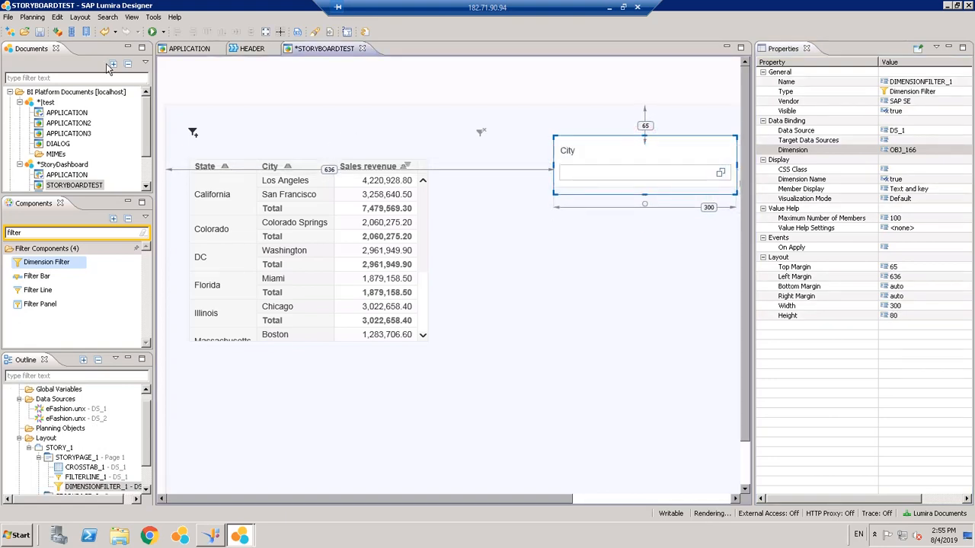
- Save the application and execute it locally to test the City dimension filter
click(41, 32)
click(163, 32)
click(171, 47)
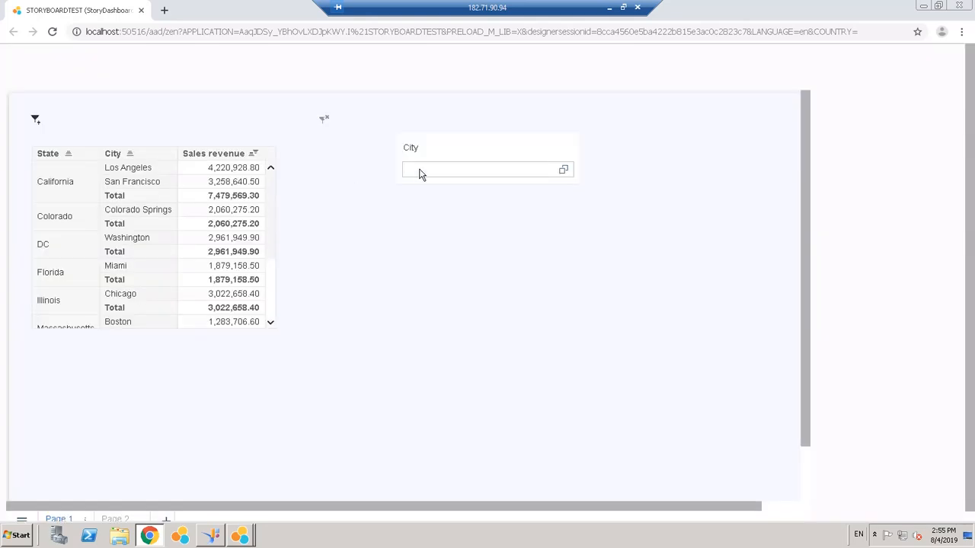
- Select Chicago in the preview's City dimension filter, apply it, and clear the City filter from the filter line
click(563, 169)
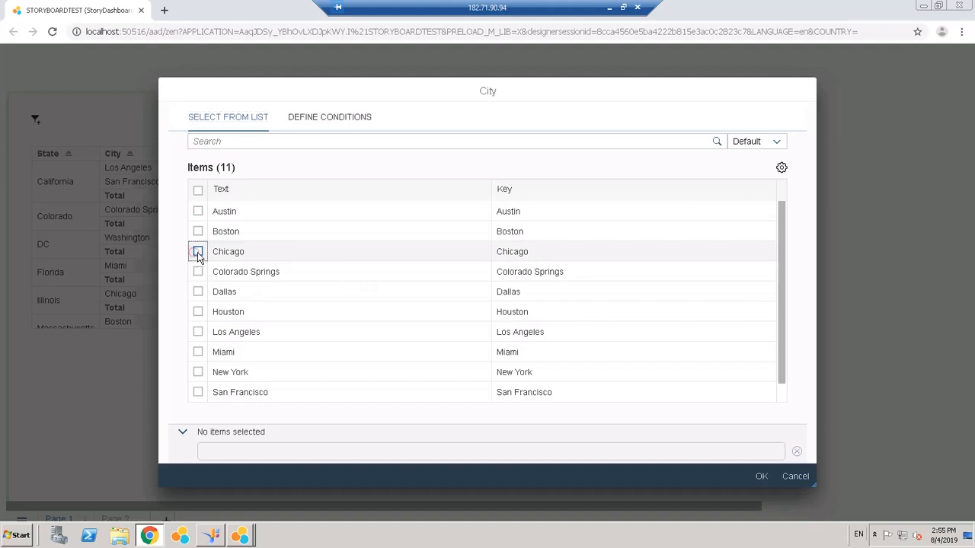
click(197, 252)
click(761, 477)
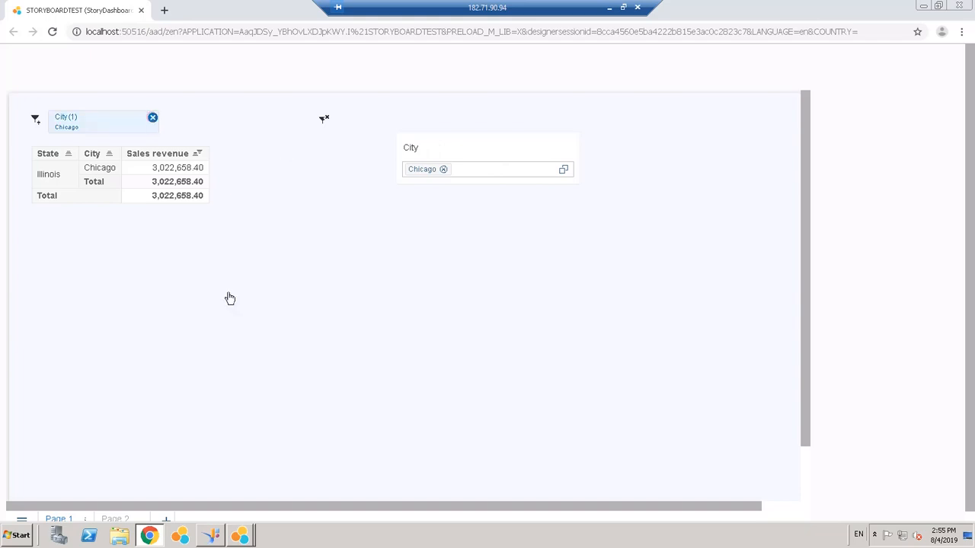
click(152, 118)
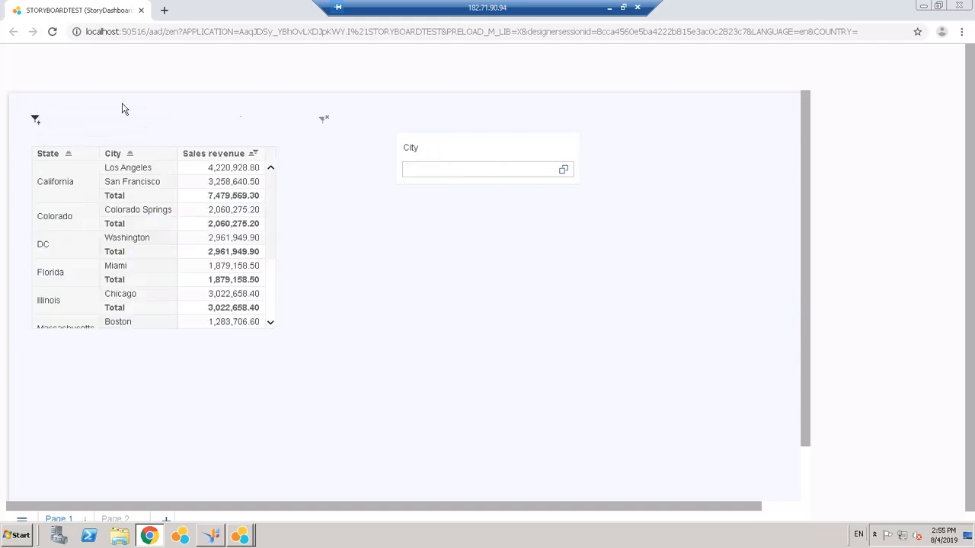
- Examine the dimensions offered by the filter line in comparison with the City dimension filter, and close the preview
click(39, 120)
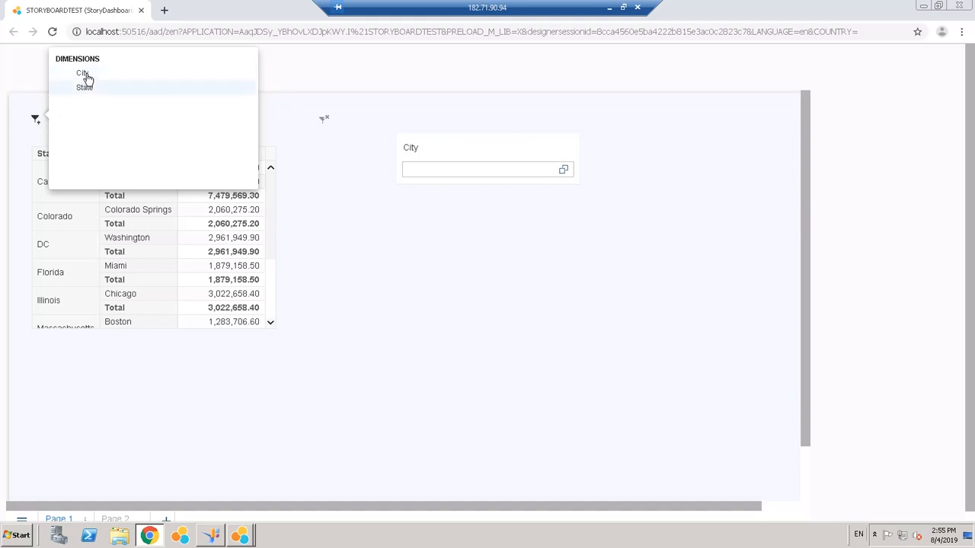
click(476, 252)
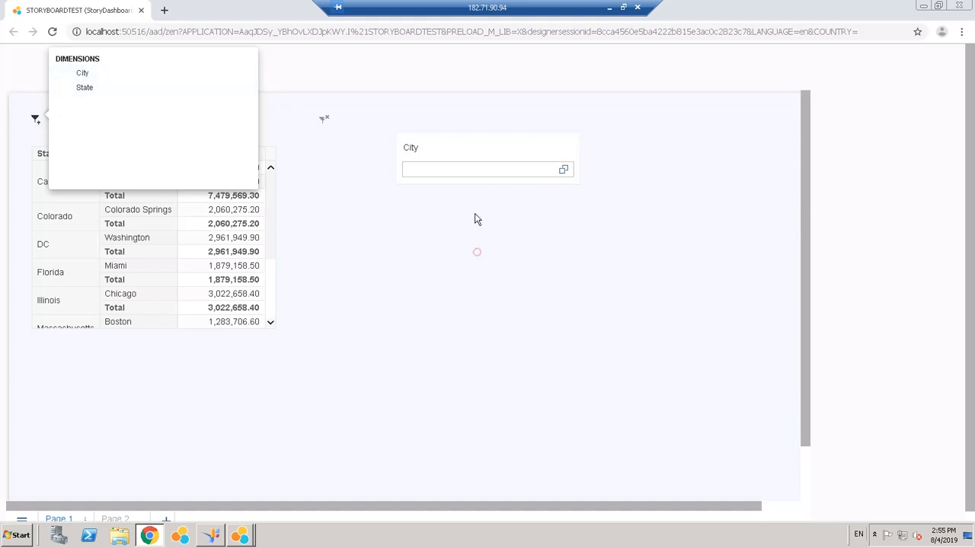
click(508, 150)
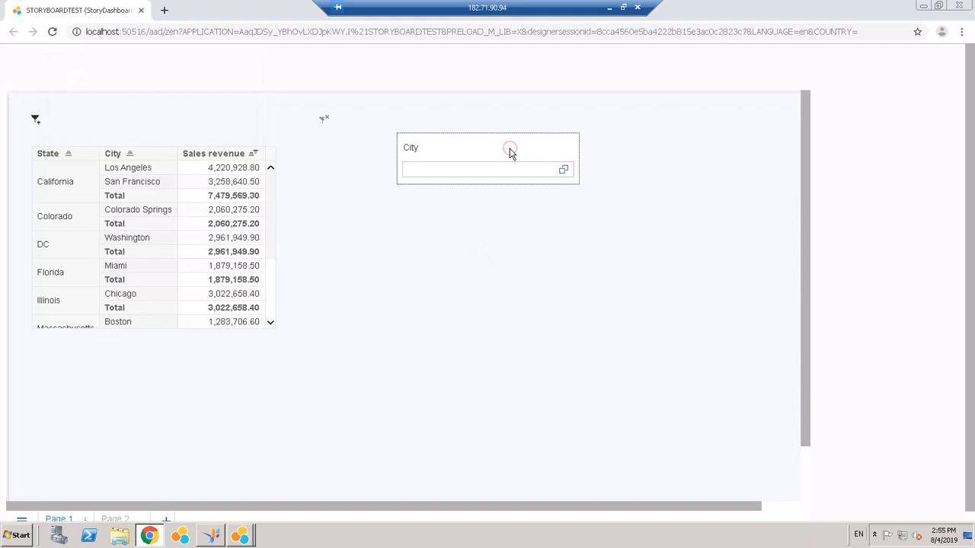
click(141, 11)
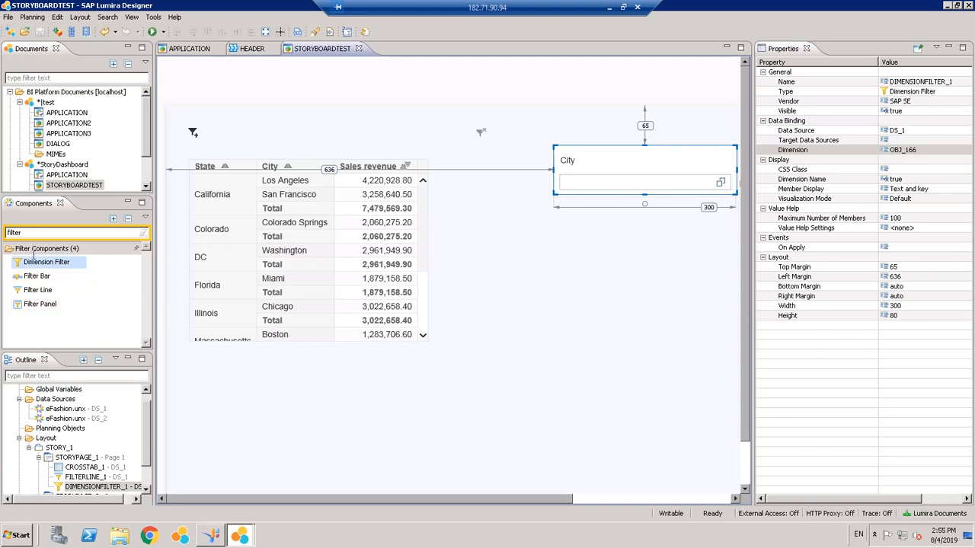
- Place a second Dimension Filter below the City filter with top margin about 168 and left margin about 614, and assign data source DS_1
drag(34, 263, 565, 232)
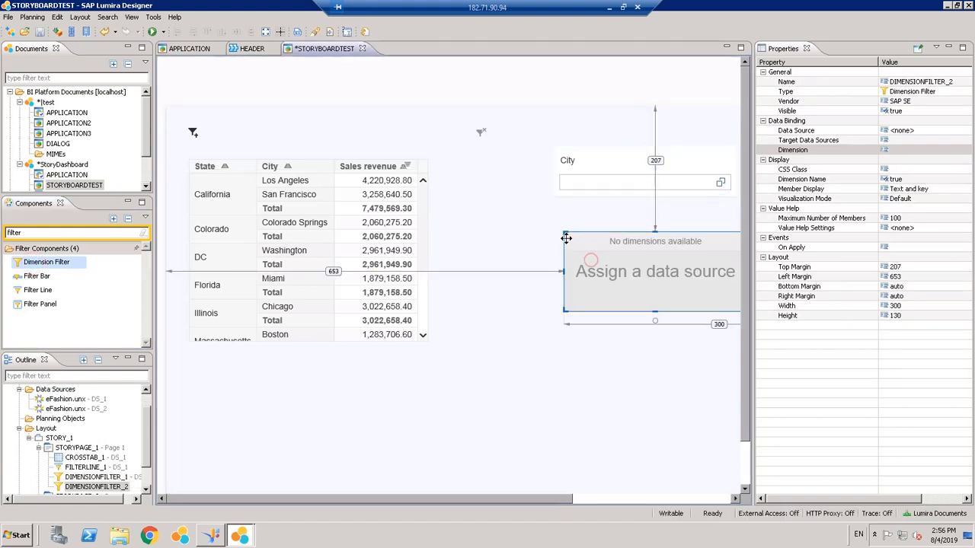
drag(591, 262, 562, 233)
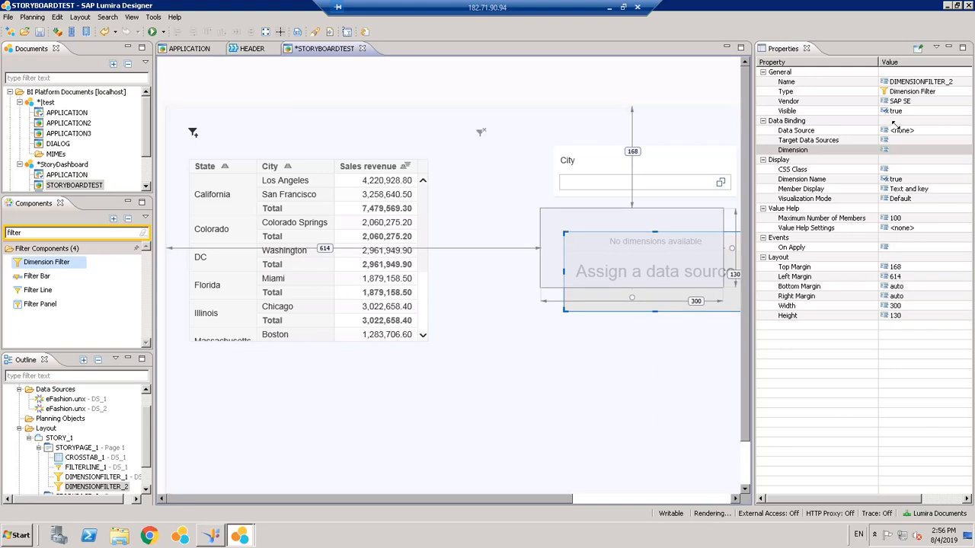
click(950, 130)
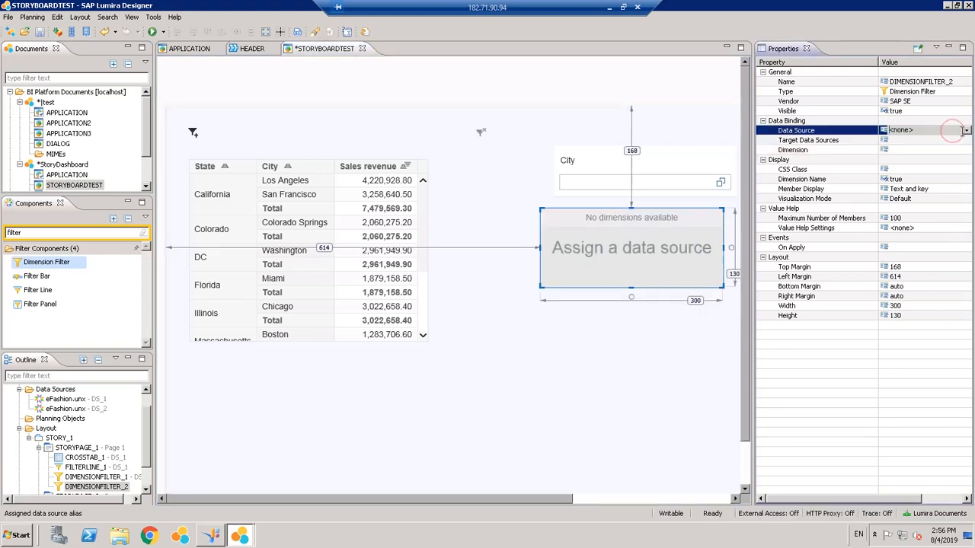
click(964, 131)
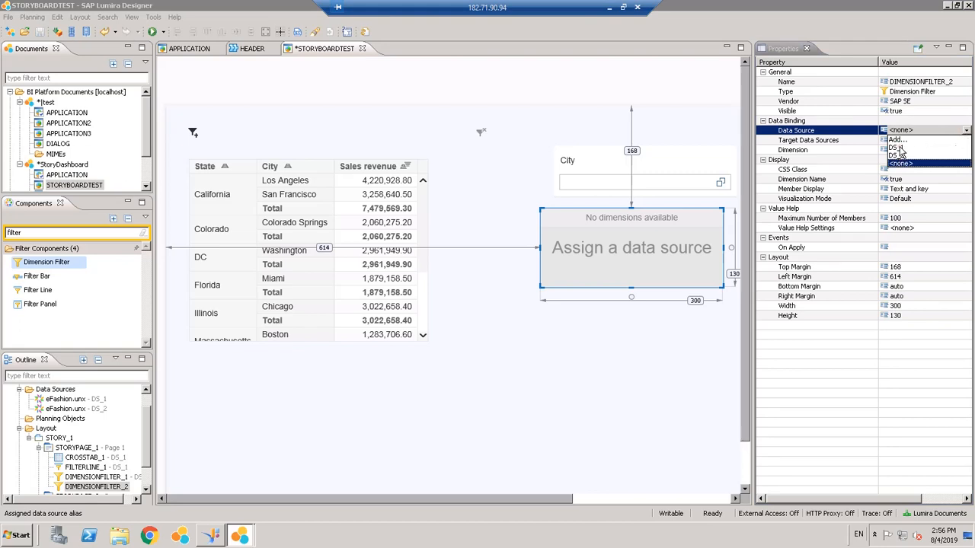
click(896, 147)
- Set the second dimension filter's dimension to State (OBJ_218)
click(899, 142)
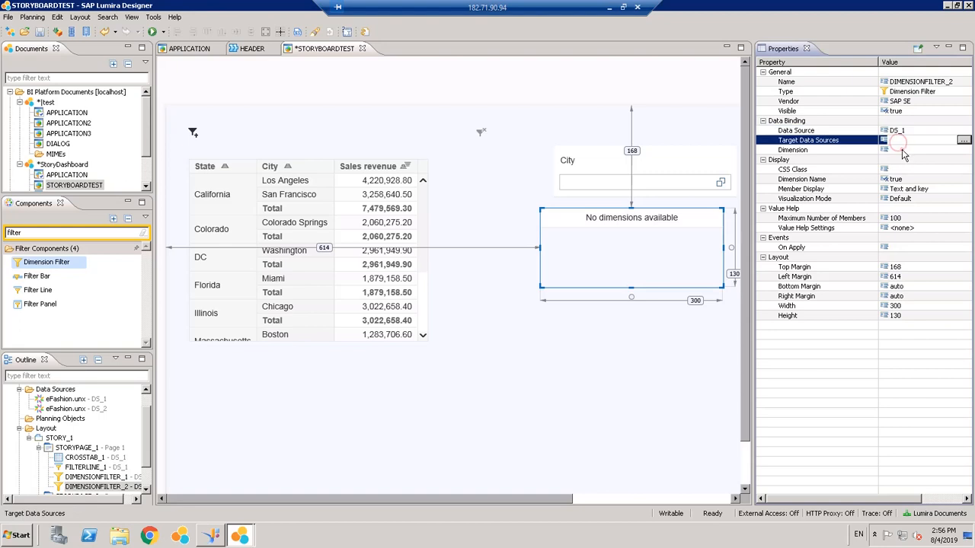
click(903, 150)
click(963, 151)
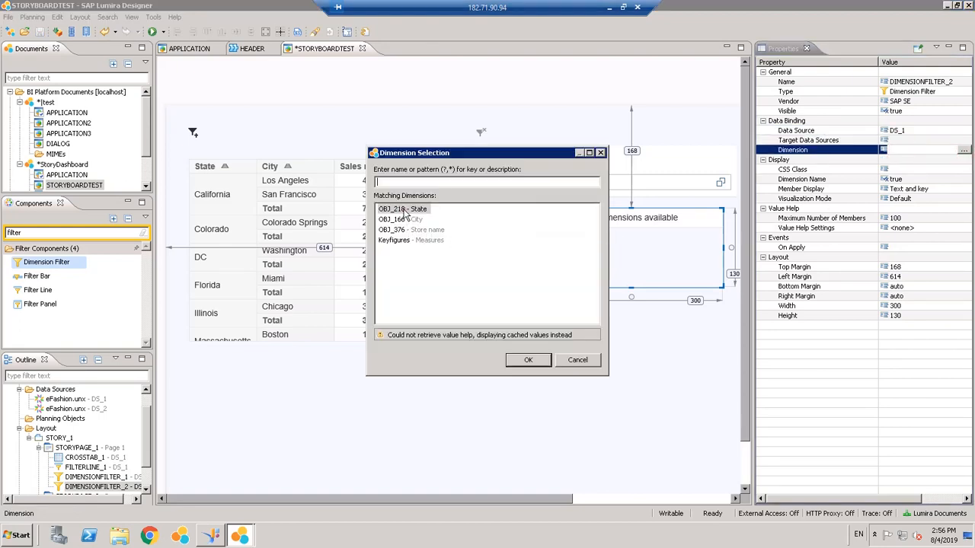
double_click(404, 209)
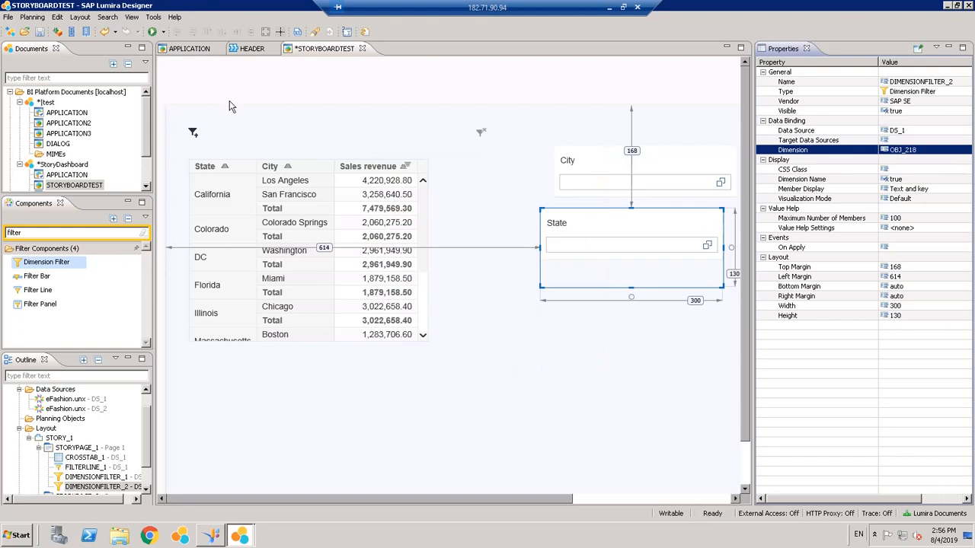
- Save the STORYBOARDTEST application and launch its preview in the browser
click(40, 31)
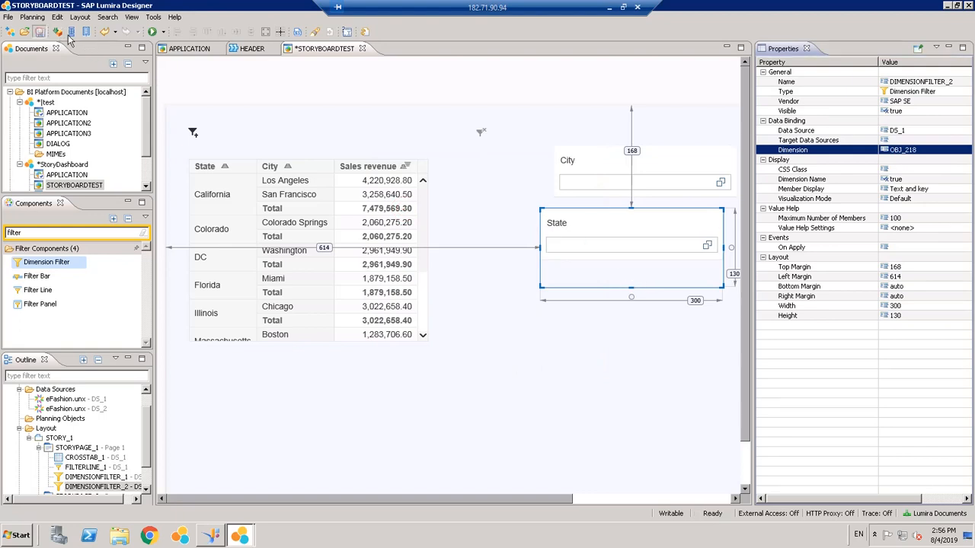
click(162, 32)
click(183, 43)
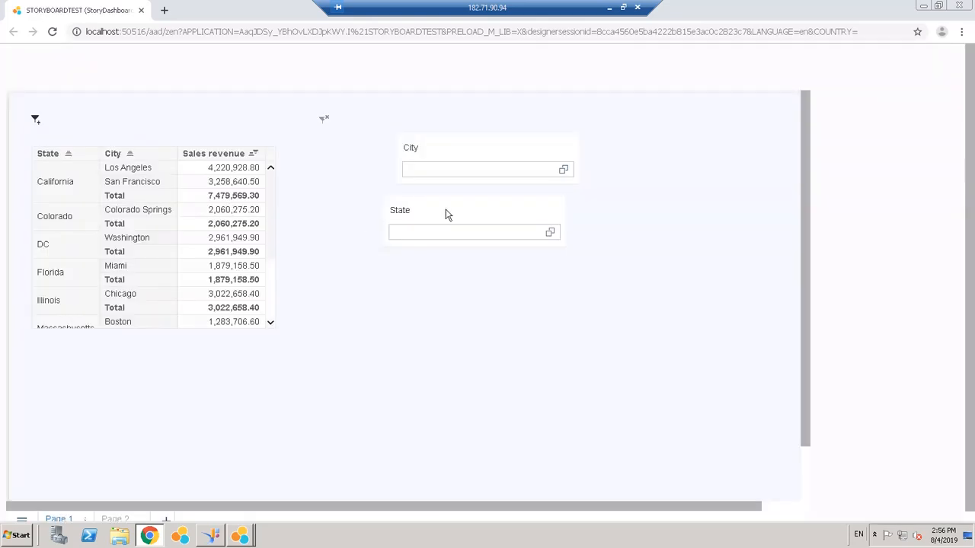
- Apply Florida in the preview's State dimension filter, check the same selection through the filter line, and leave it unchanged
click(552, 233)
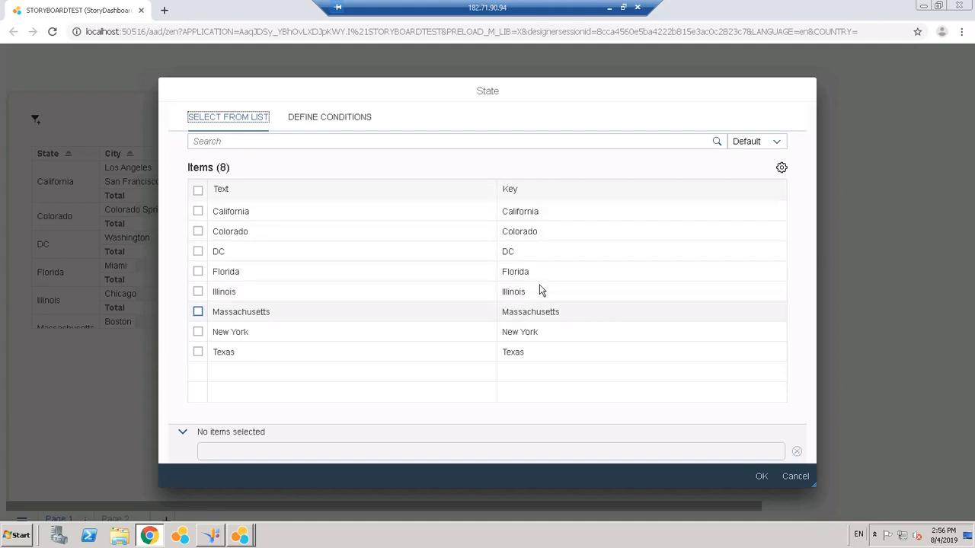
click(197, 271)
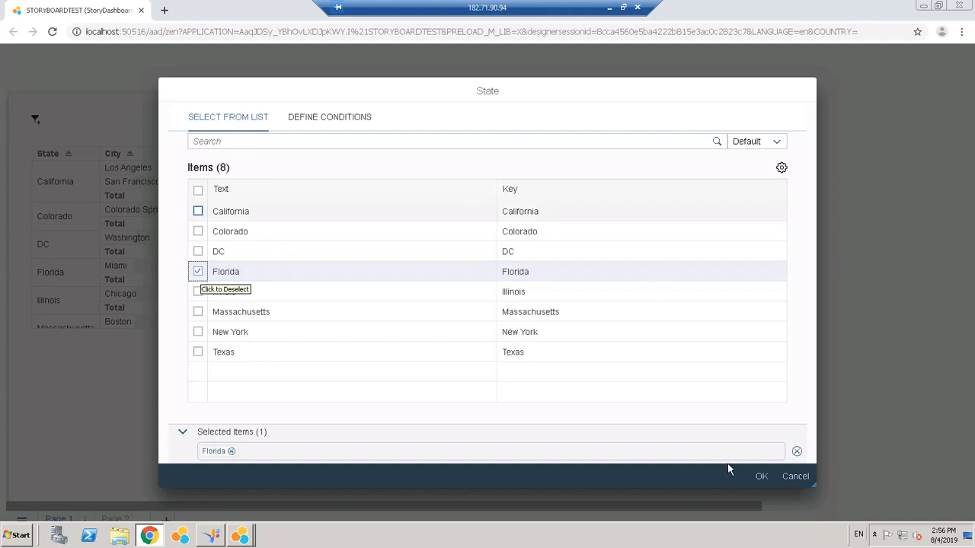
click(761, 476)
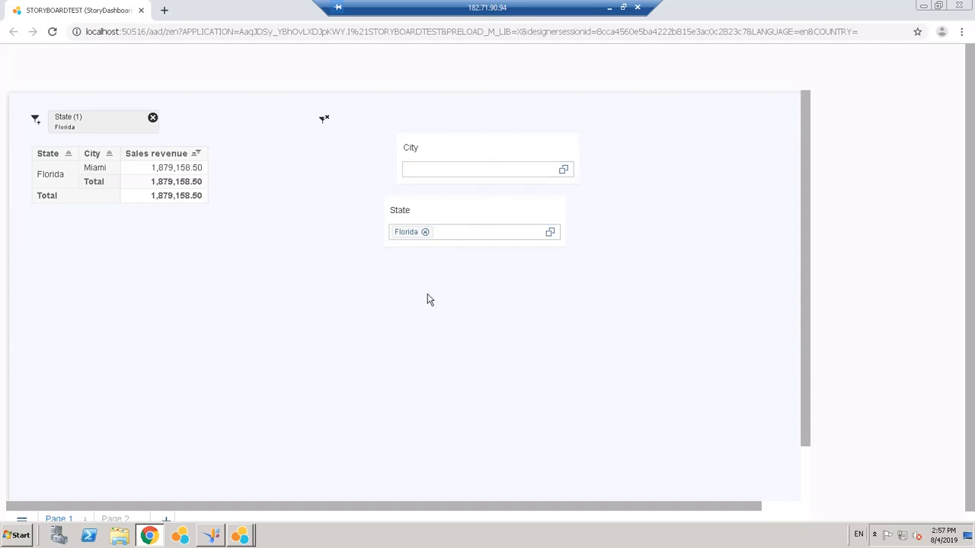
click(33, 122)
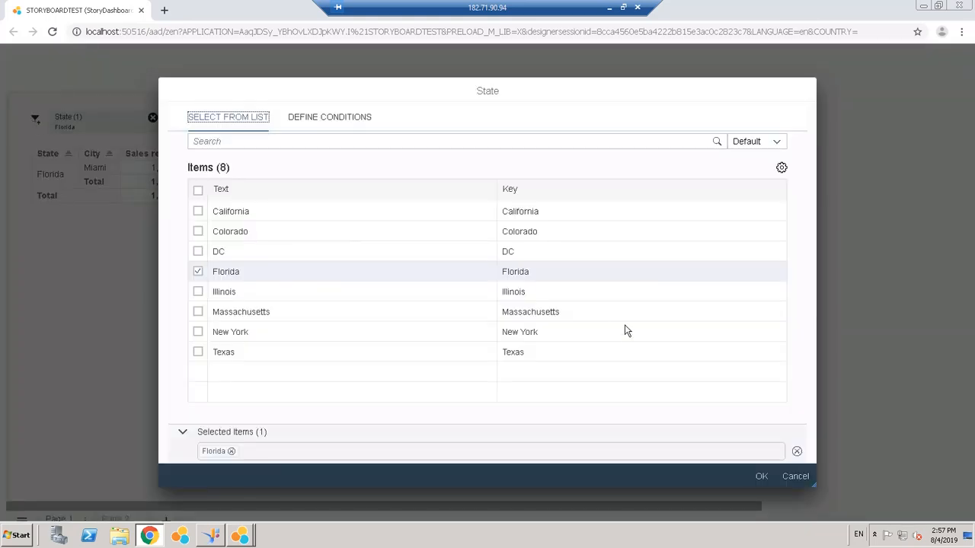
click(795, 477)
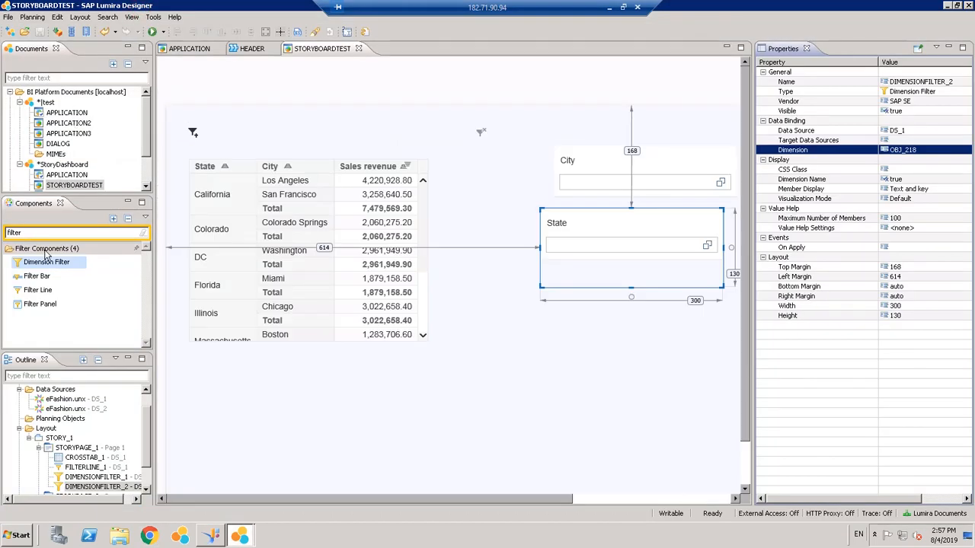
- Place a Text component above the filter line at top margin about 11 and left margin about 19, reading "Filters:"
click(42, 234)
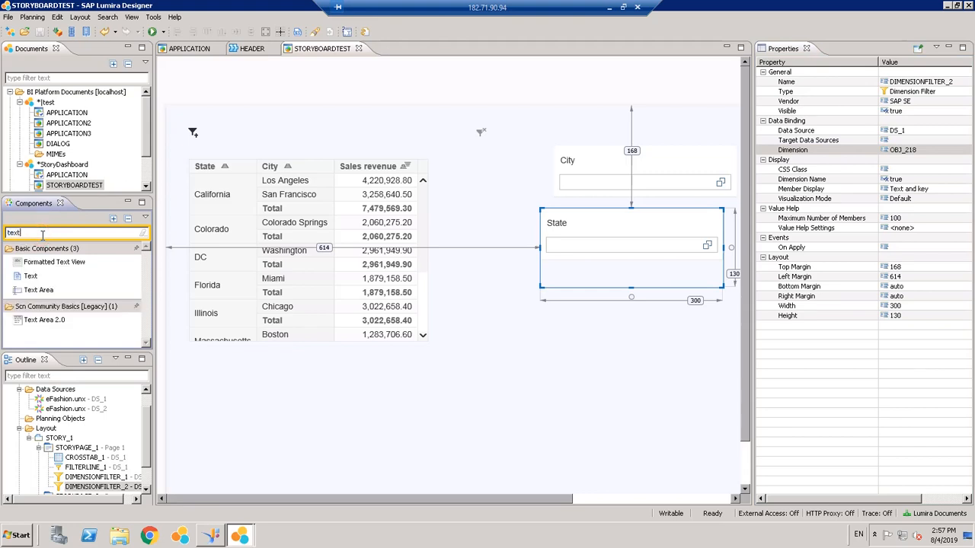
drag(31, 280, 193, 116)
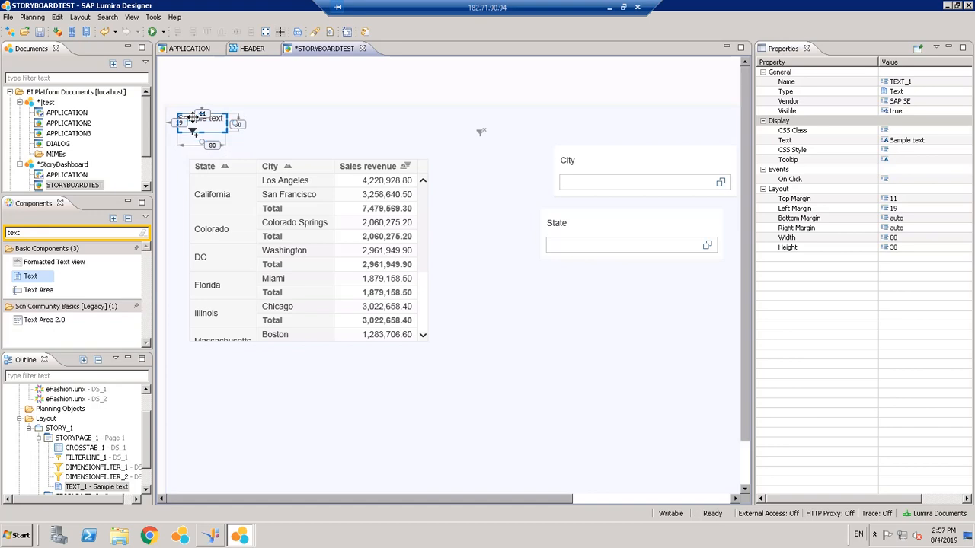
click(943, 140)
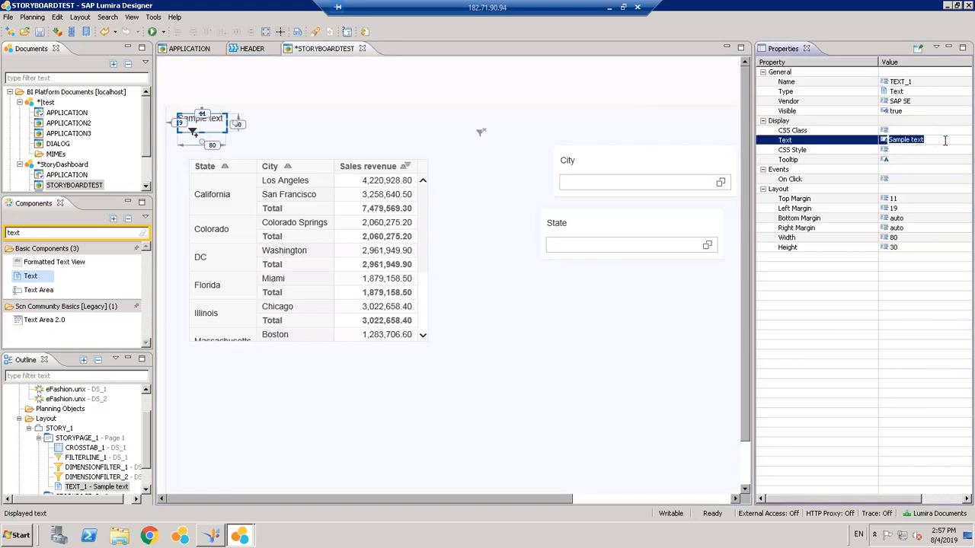
text(Filters:)
key(Return)
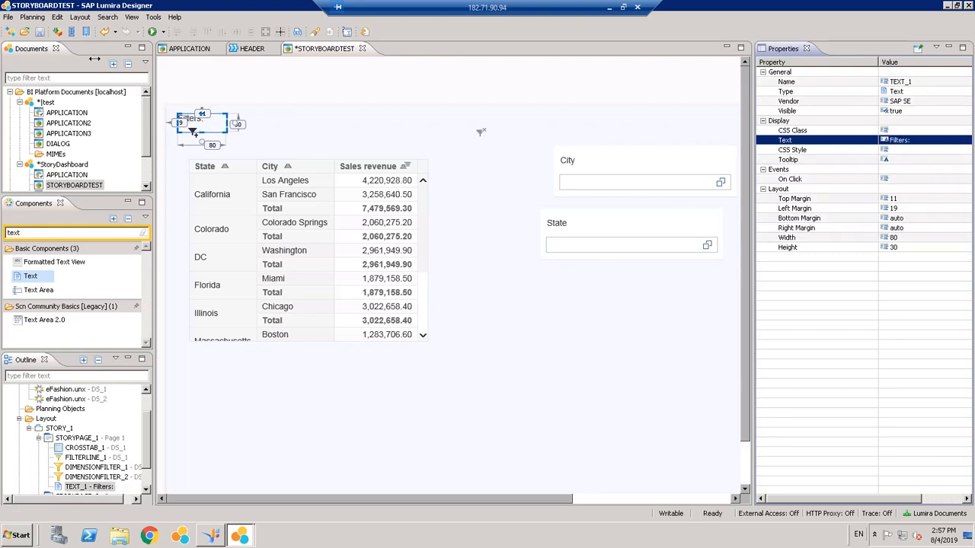
- Preview the application, examine the State values offered by the filter line without selecting any, and close the preview
click(163, 32)
click(172, 46)
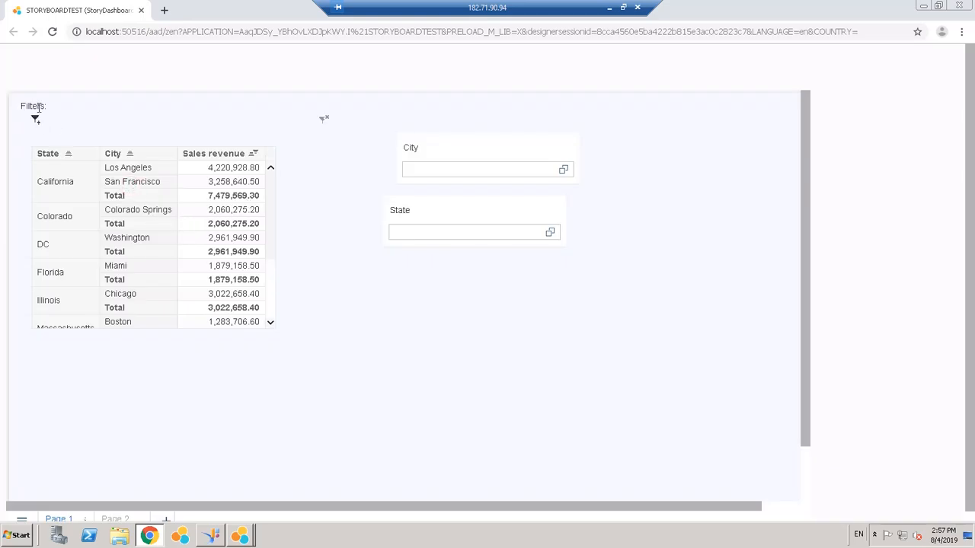
mouse_move(50, 106)
mouse_down()
mouse_move(35, 106)
mouse_move(36, 120)
mouse_up()
click(36, 119)
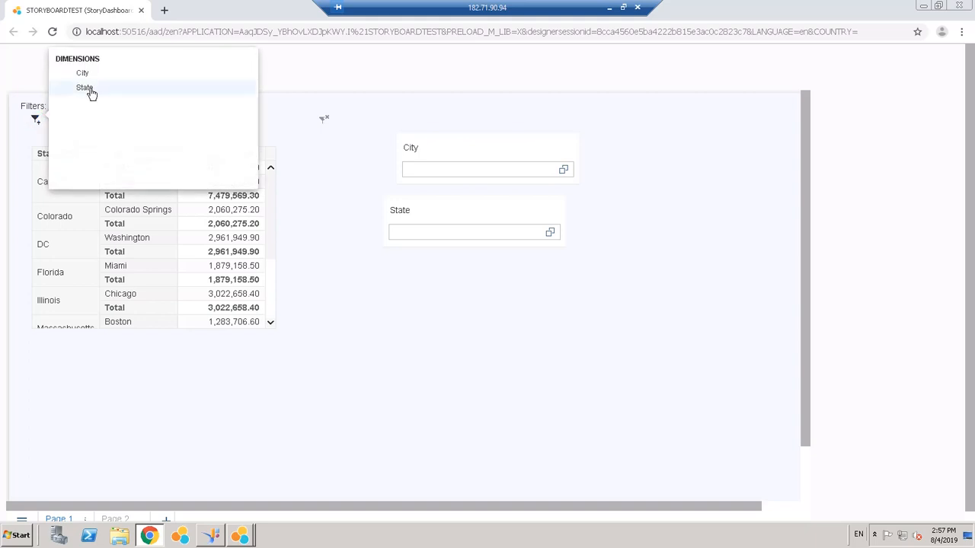
click(85, 89)
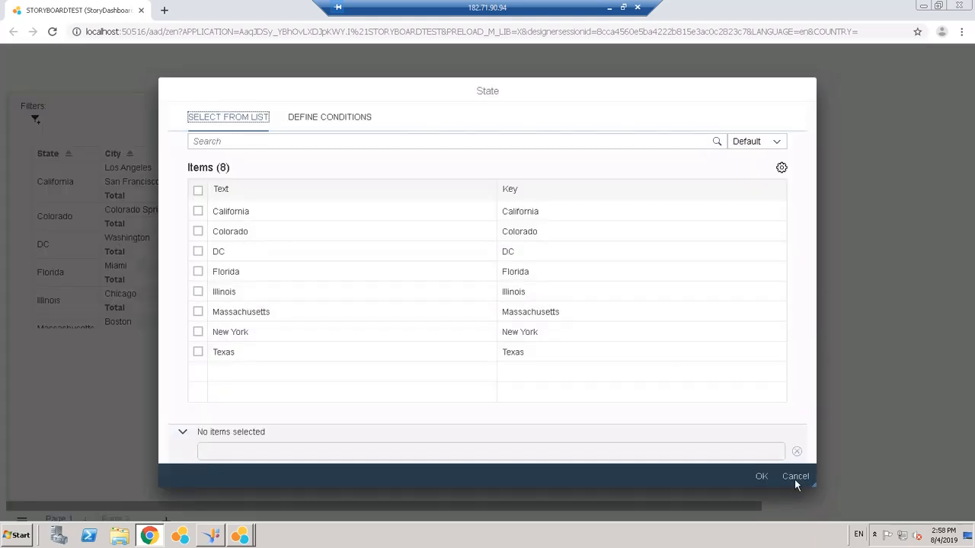
click(796, 476)
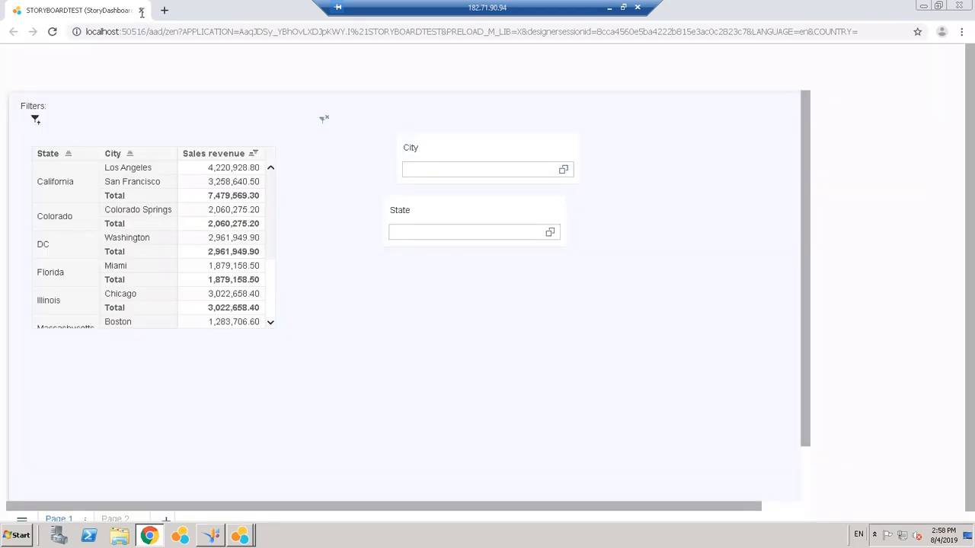
click(141, 11)
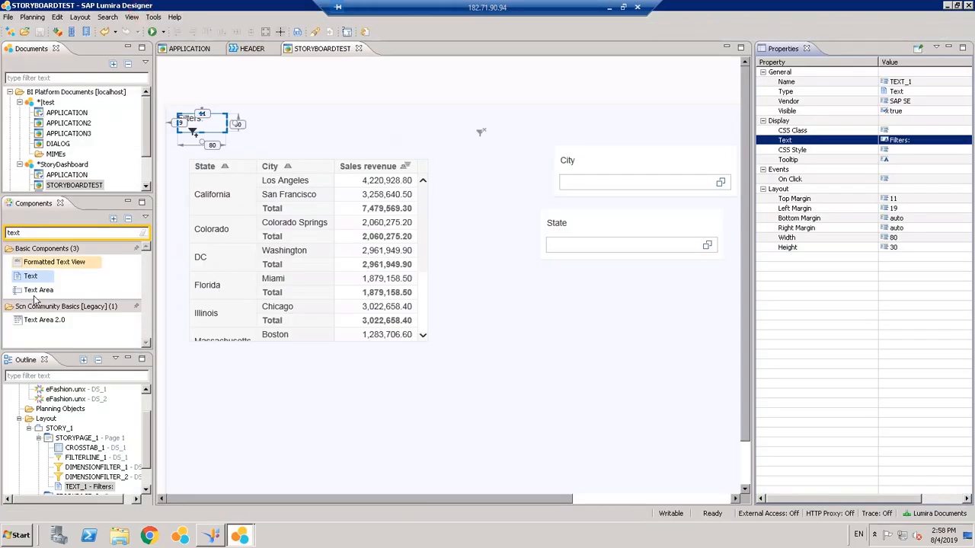
- Place a Filter Bar below the crosstab with top margin about 459 and left margin about 43
click(65, 233)
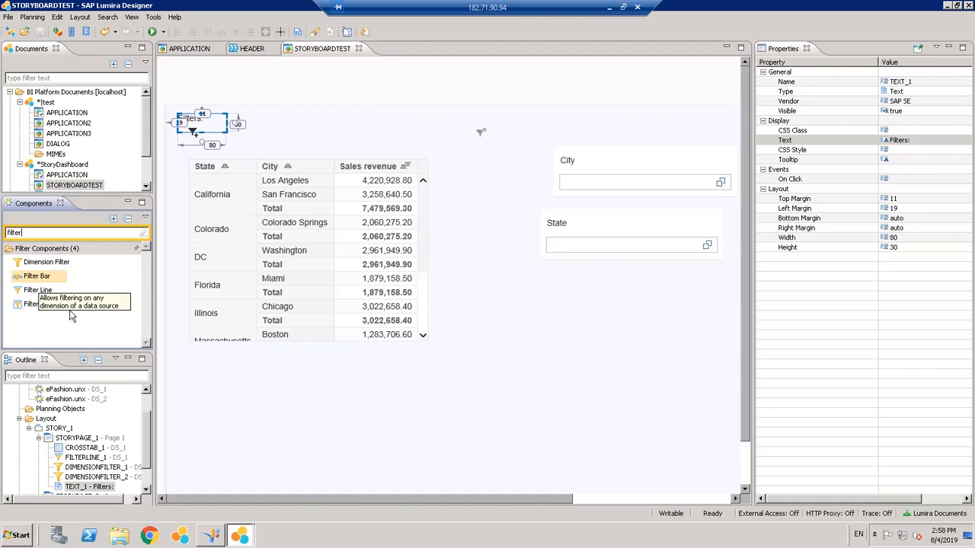
drag(342, 127, 261, 390)
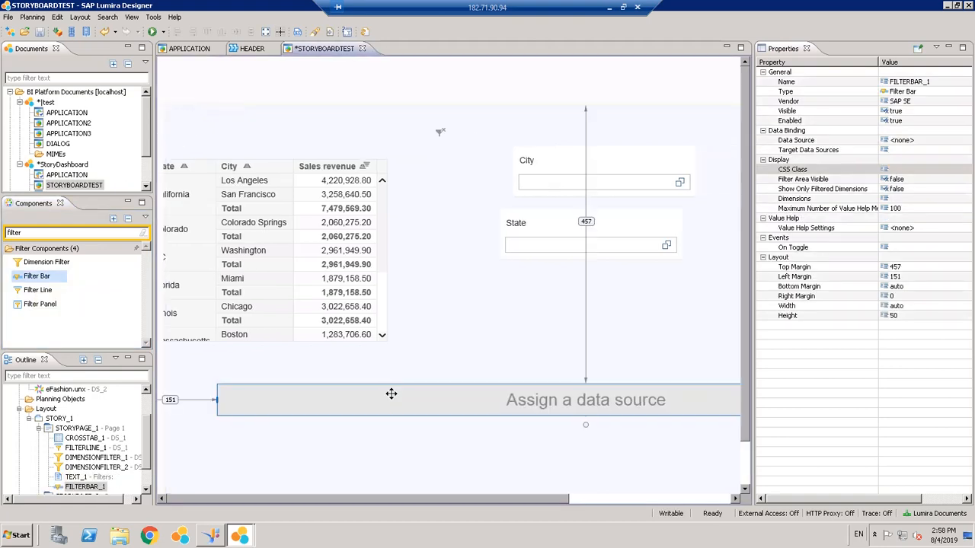
drag(390, 394, 328, 394)
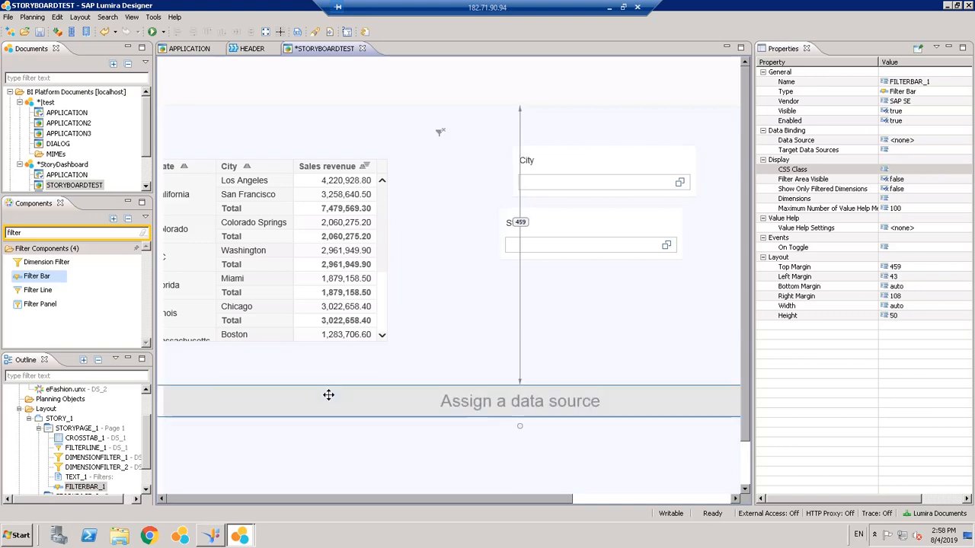
- Assign data source DS_1 to the filter bar and save the application
click(941, 140)
click(965, 140)
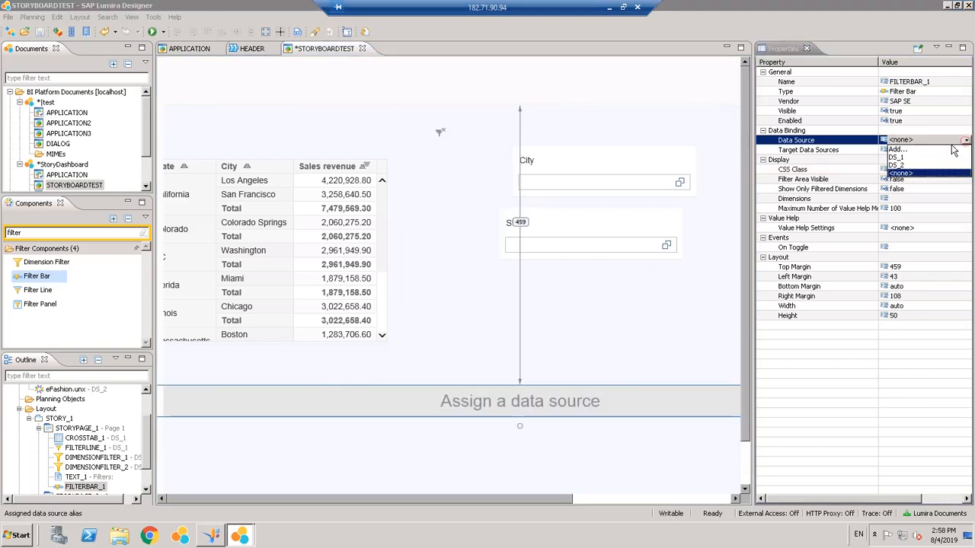
click(910, 156)
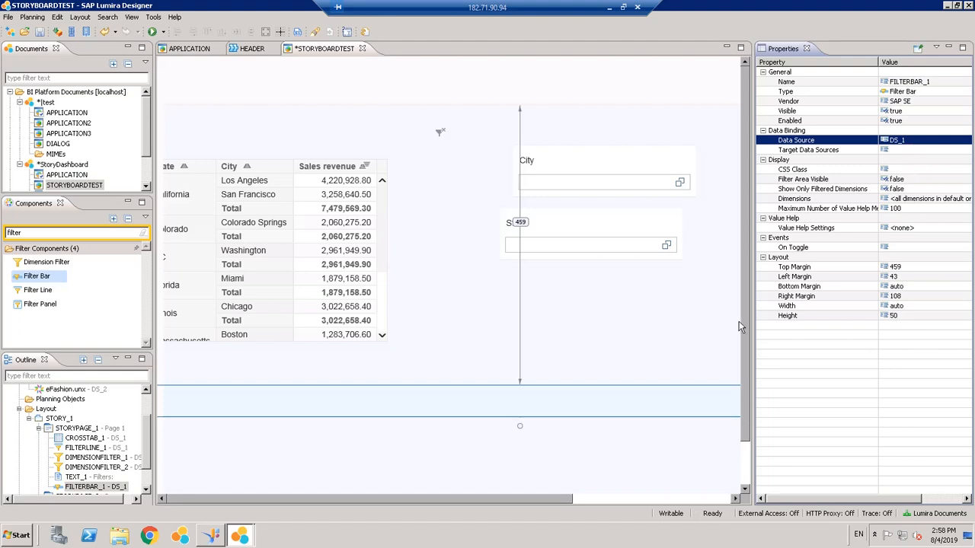
click(470, 394)
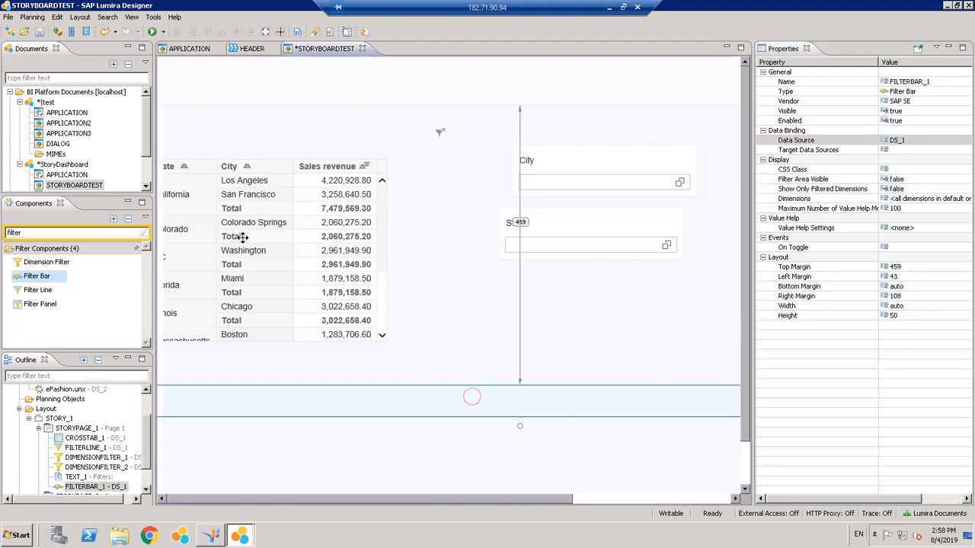
click(40, 32)
- Remove Keyfigures - Measures from the filter bar's dimensions, keeping State, City and Store name
click(677, 499)
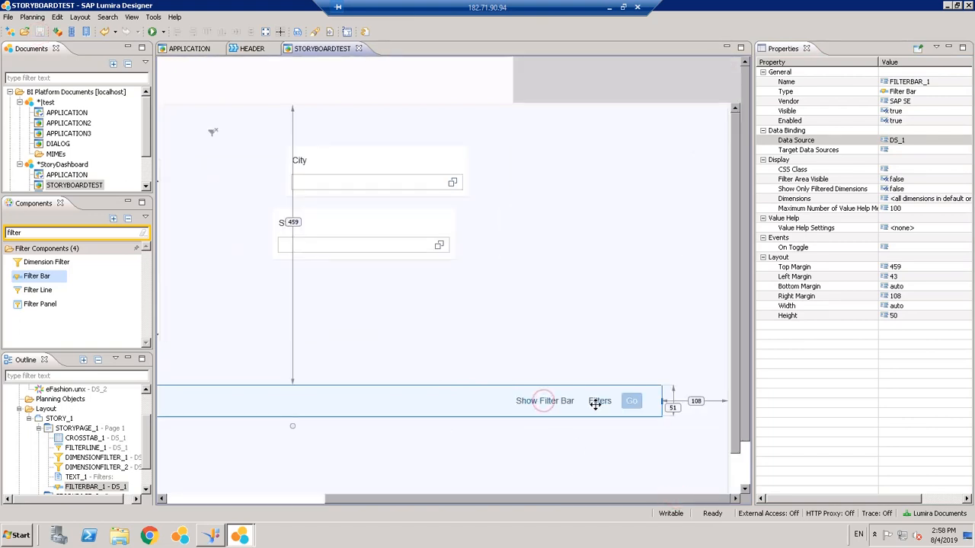
click(935, 201)
click(963, 198)
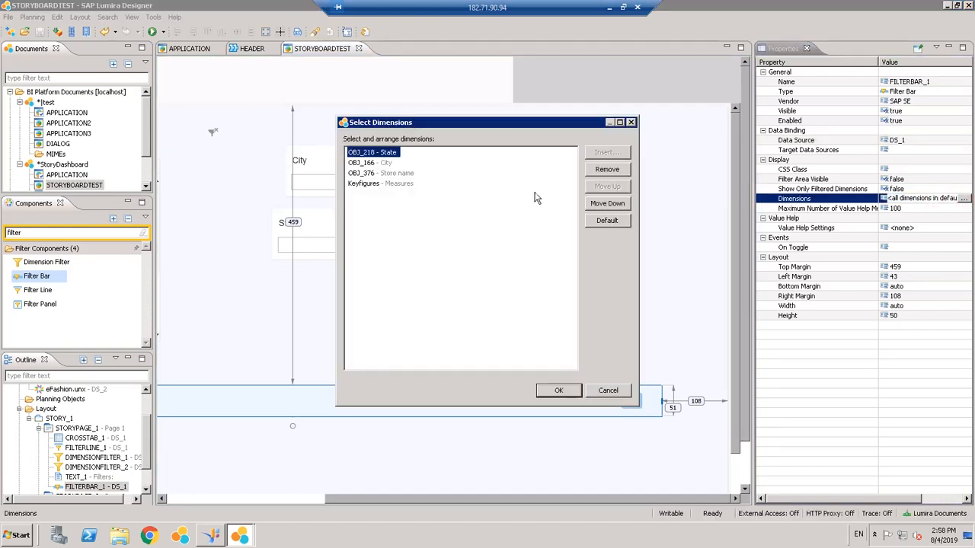
click(374, 162)
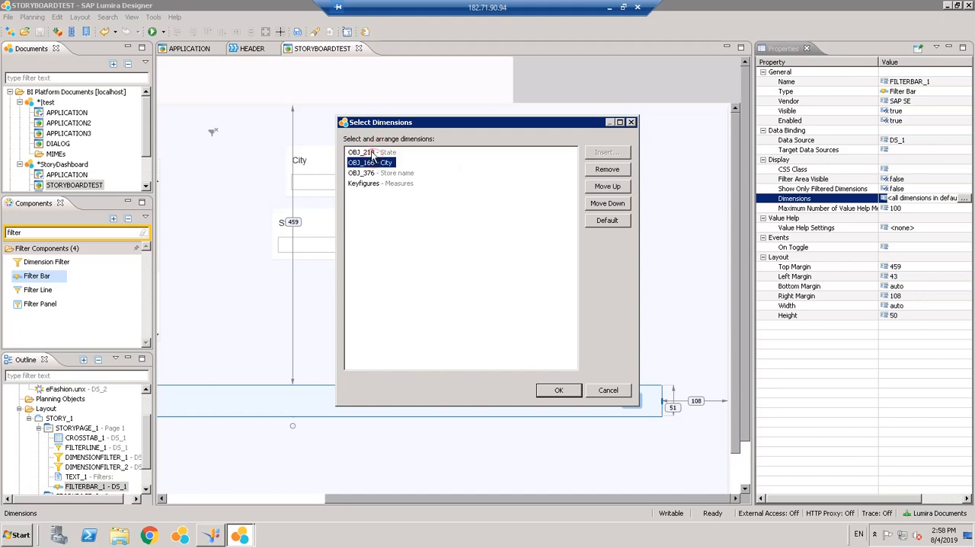
click(373, 153)
click(377, 186)
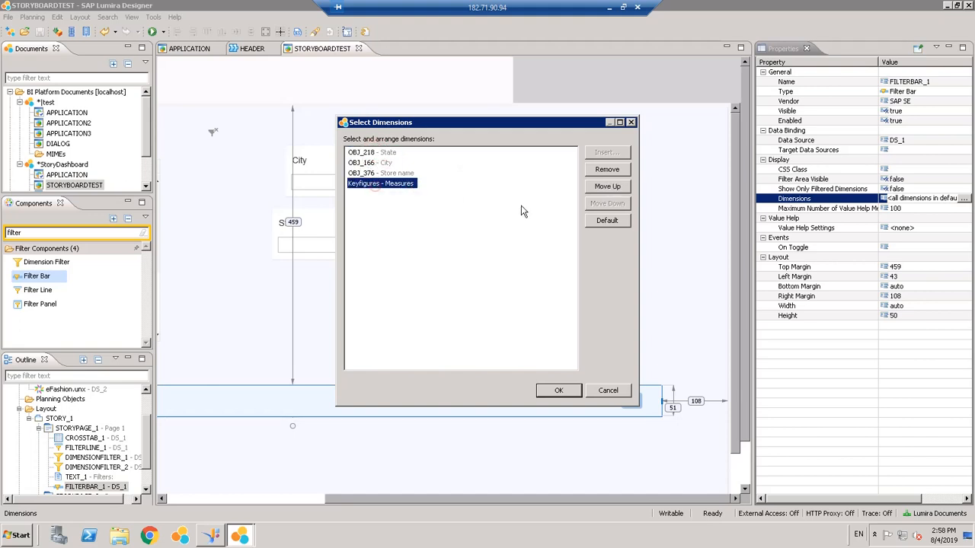
click(609, 174)
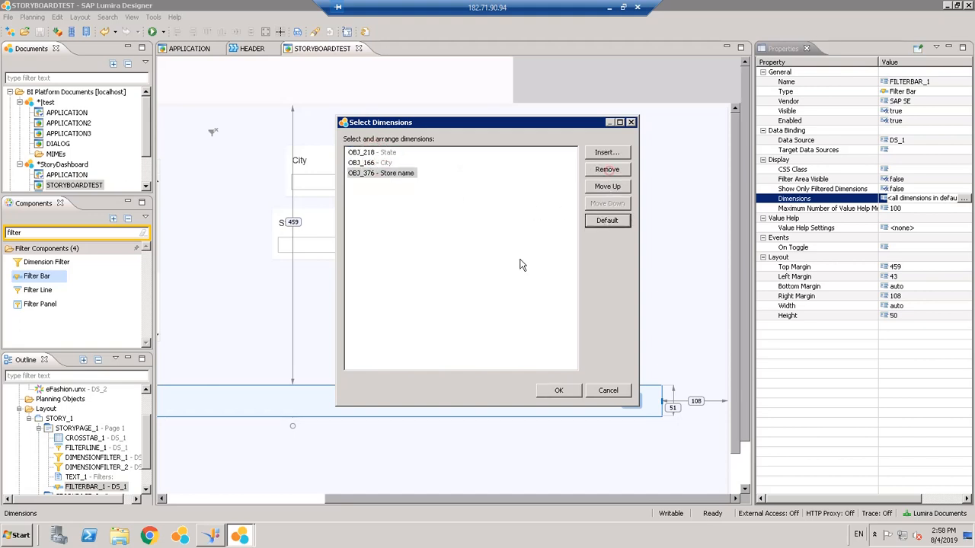
click(554, 391)
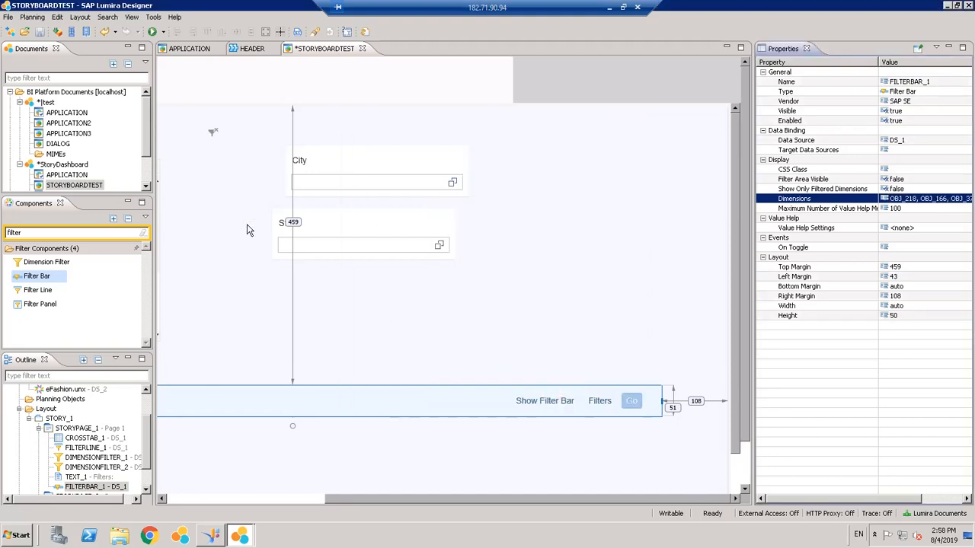
- Preview the application in the browser and expand the filter bar below the crosstab
click(162, 32)
click(183, 50)
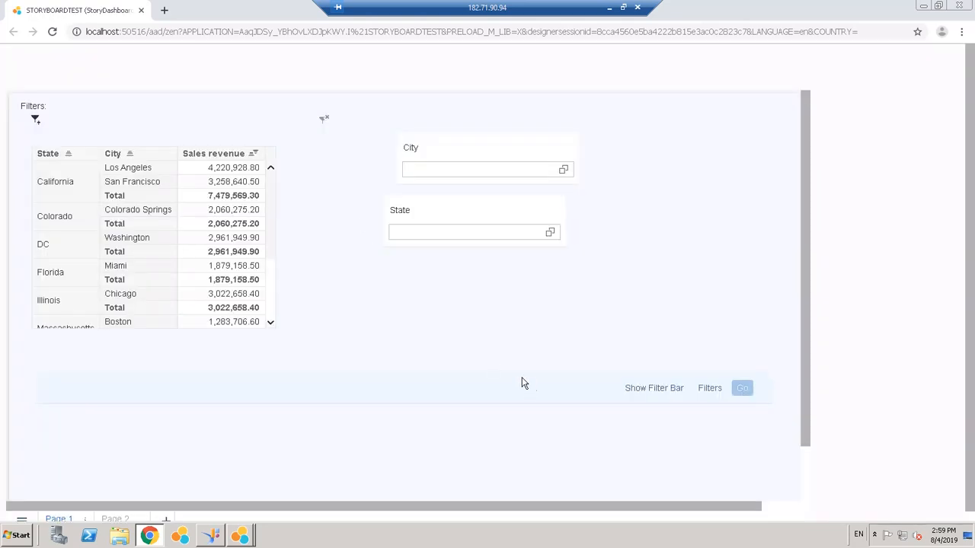
click(656, 390)
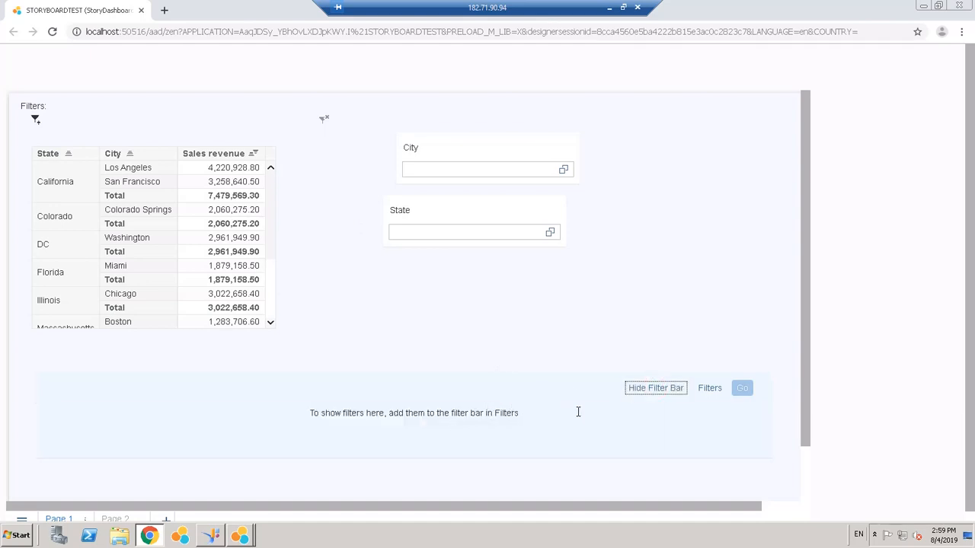
- Enable State, City and the remaining unnamed entry for display on the preview's filter bar, and apply the selection
click(709, 387)
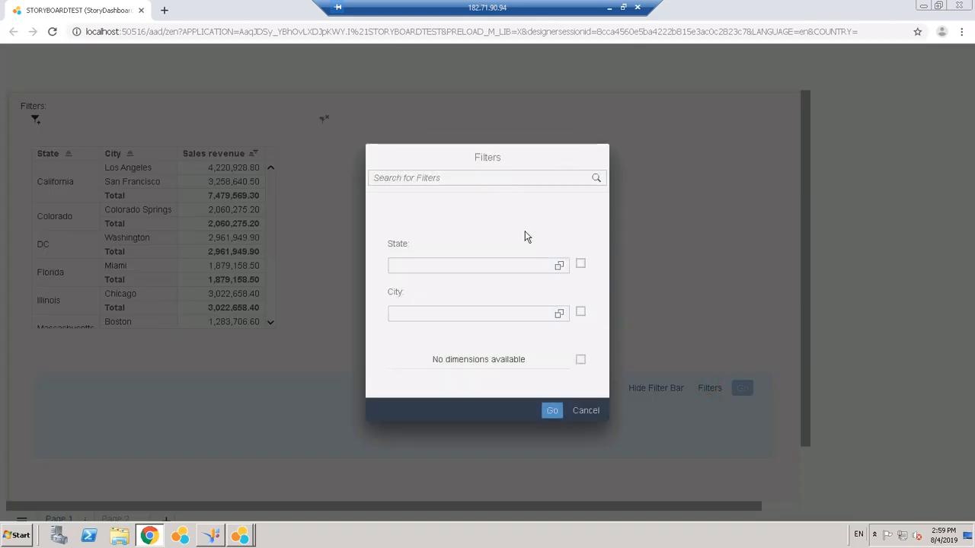
click(571, 284)
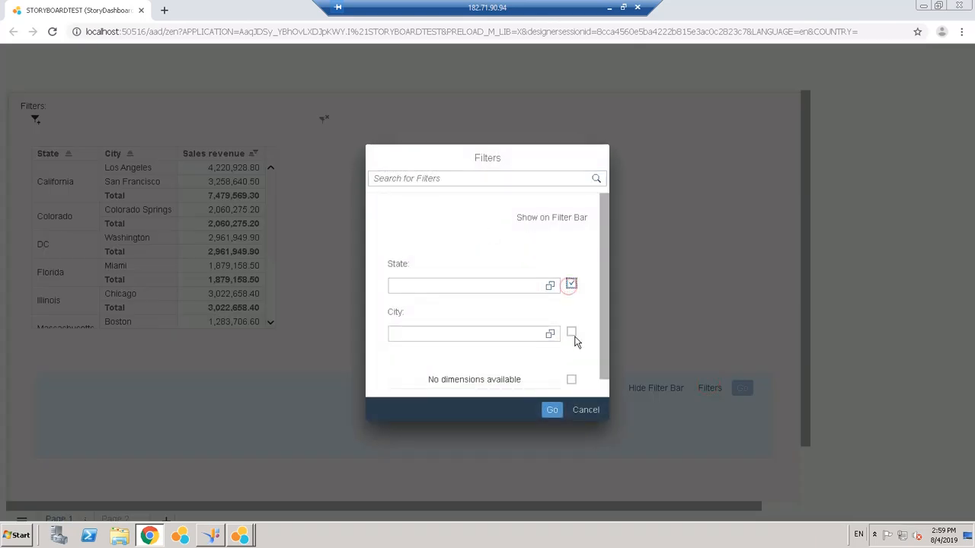
click(571, 332)
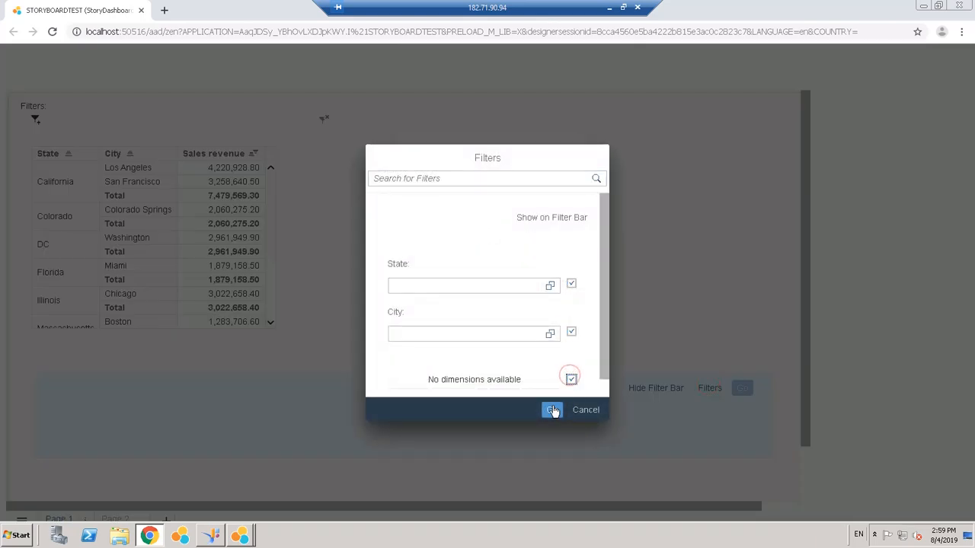
click(552, 409)
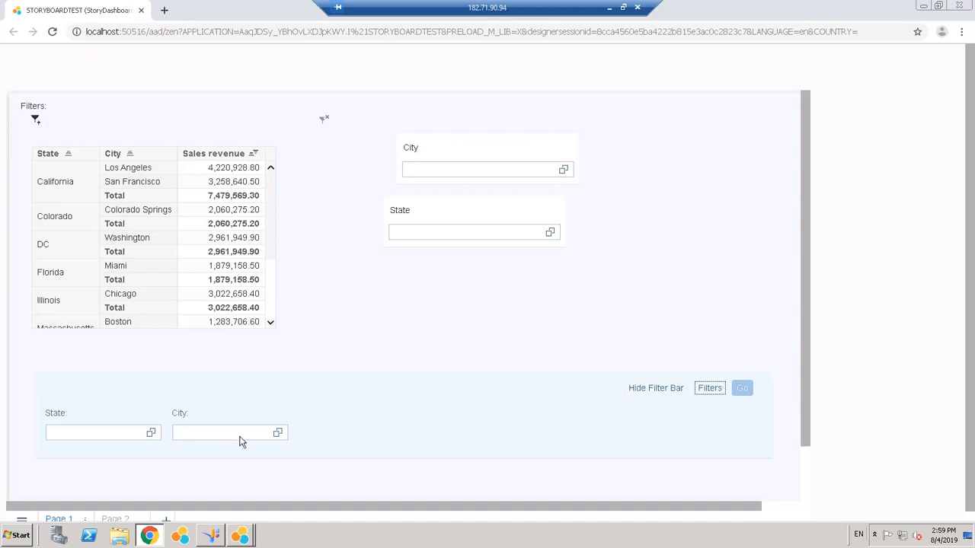
- Filter the previewed data to the state Florida through the filter bar, apply it, and close the preview
click(152, 433)
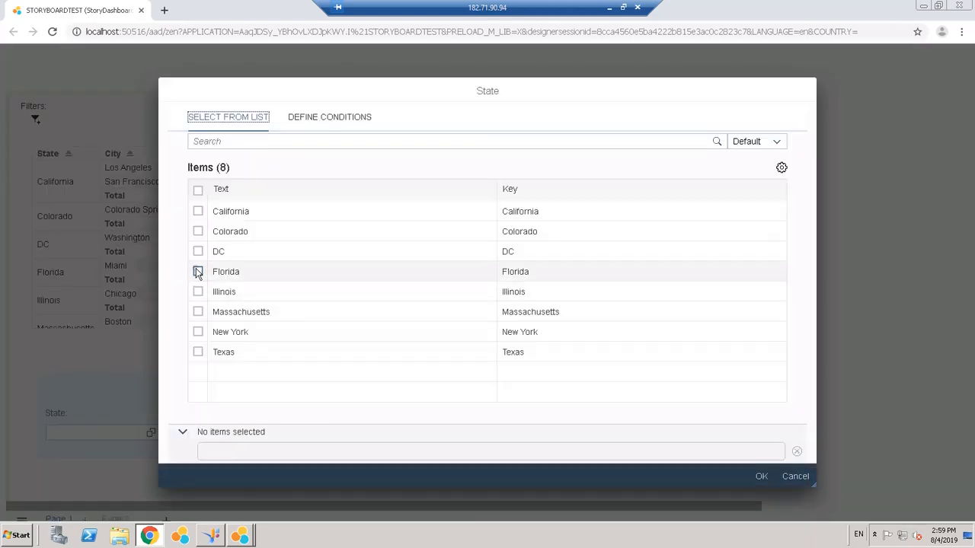
click(197, 272)
click(760, 476)
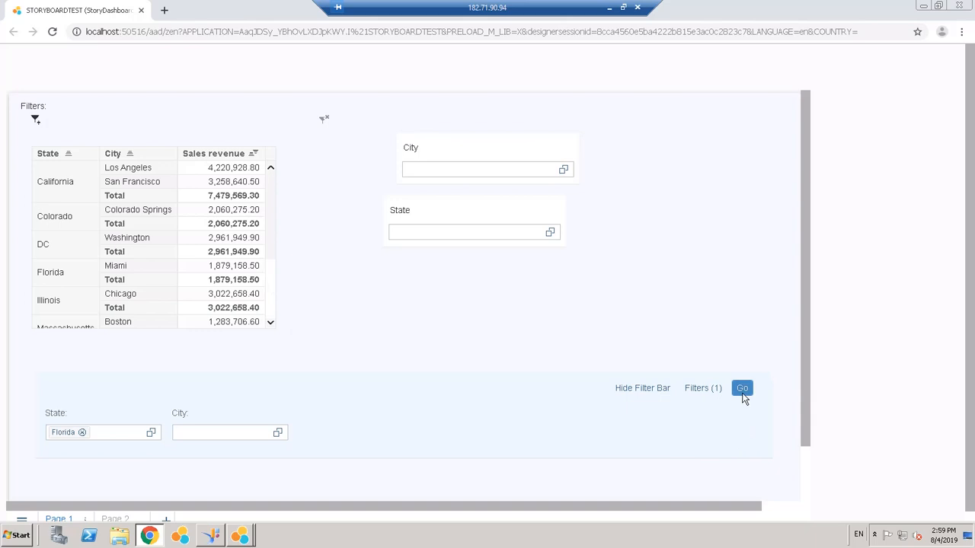
click(741, 390)
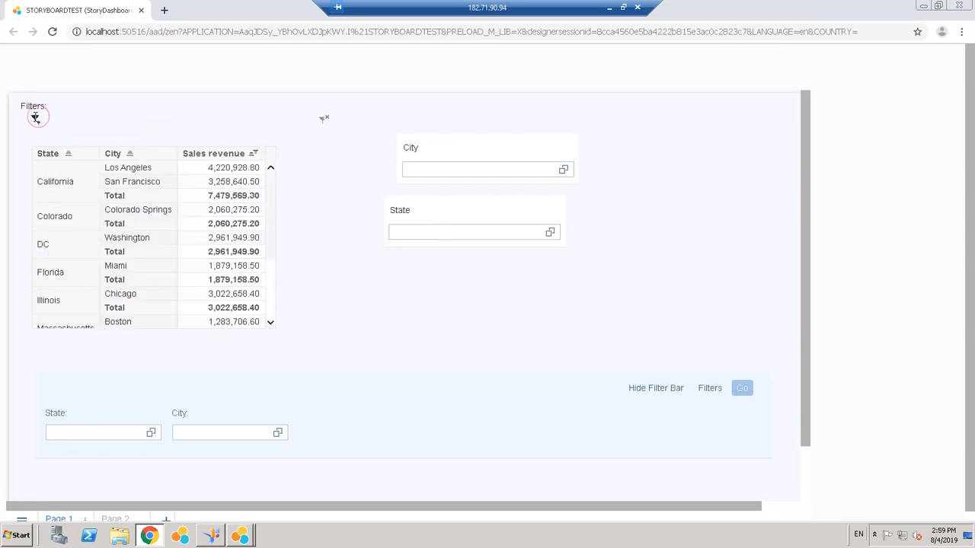
click(141, 10)
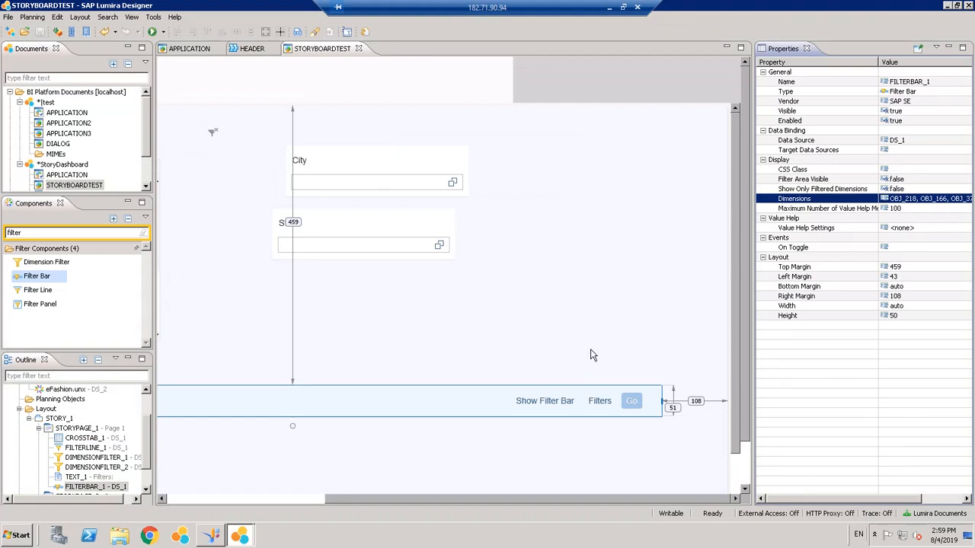
- Set the tab text of the story's first page to SalesRevenyeByState
click(36, 291)
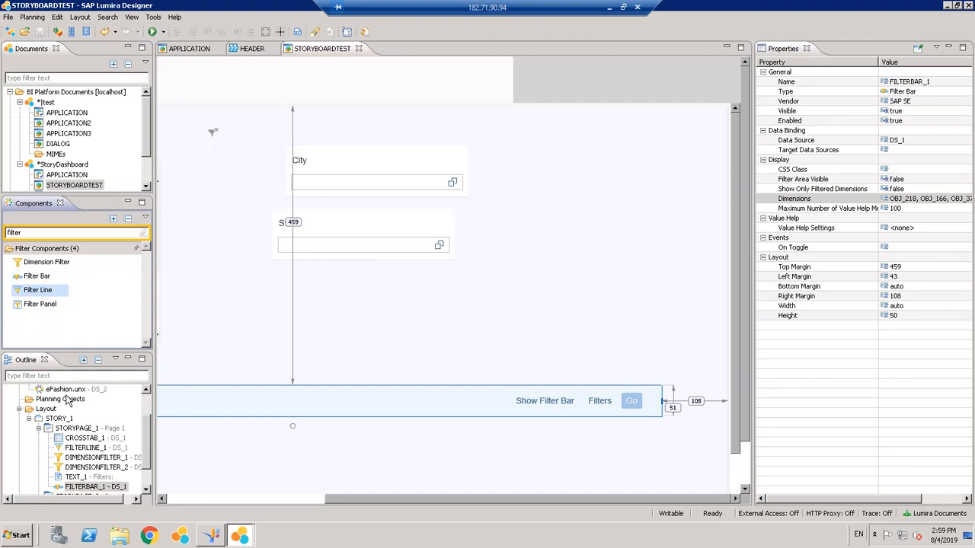
drag(747, 411, 748, 474)
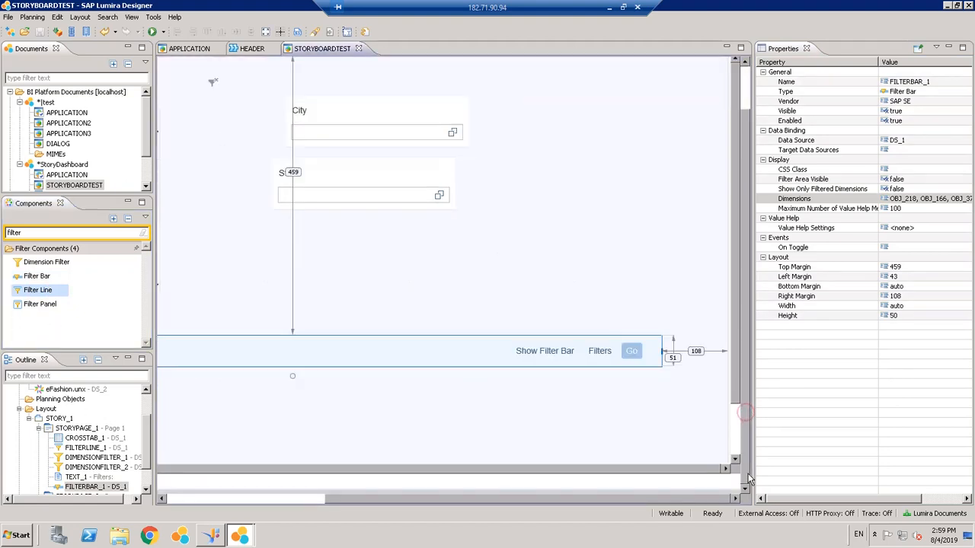
click(185, 500)
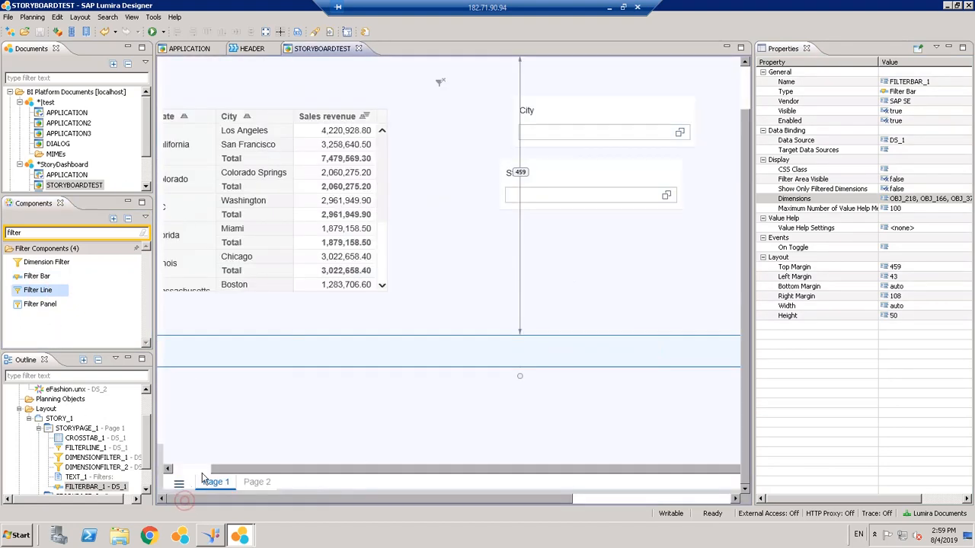
click(256, 483)
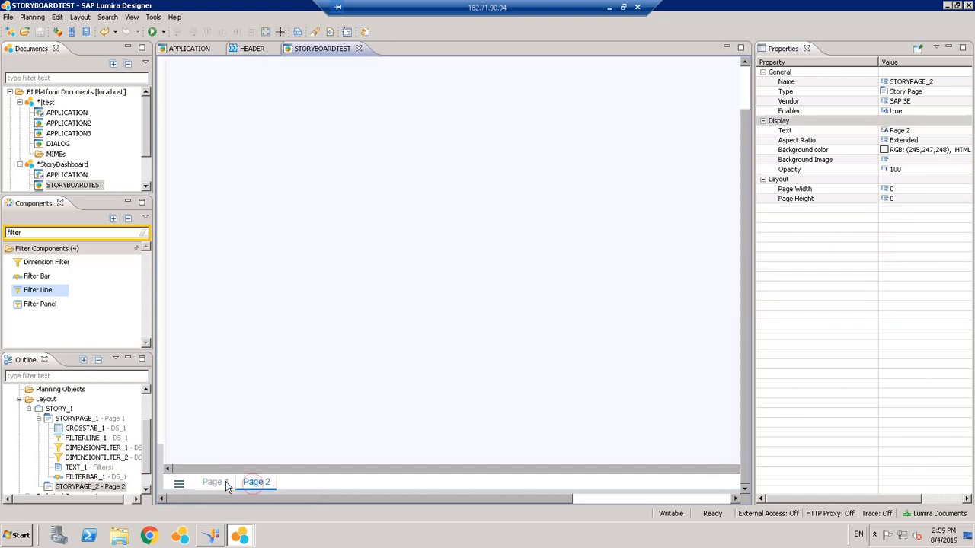
click(215, 482)
right_click(225, 482)
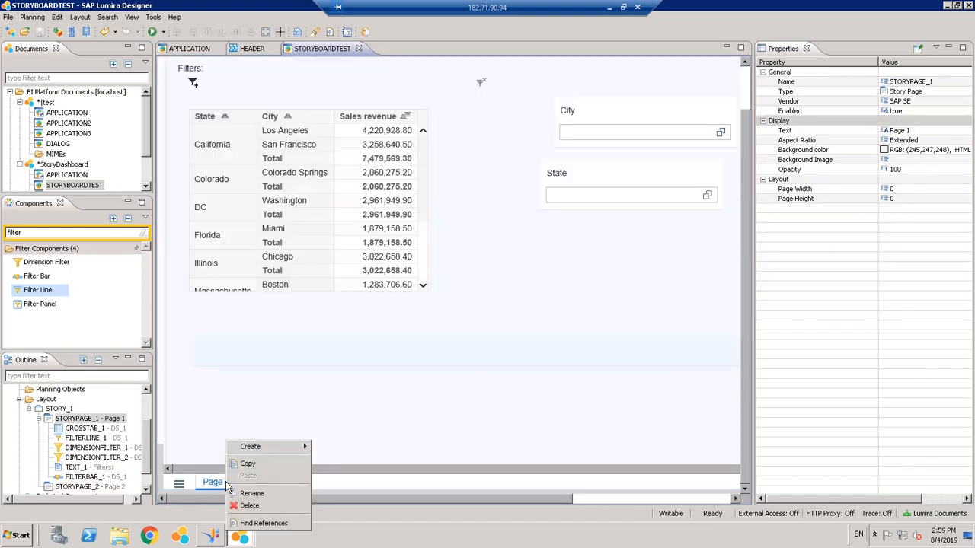
click(268, 424)
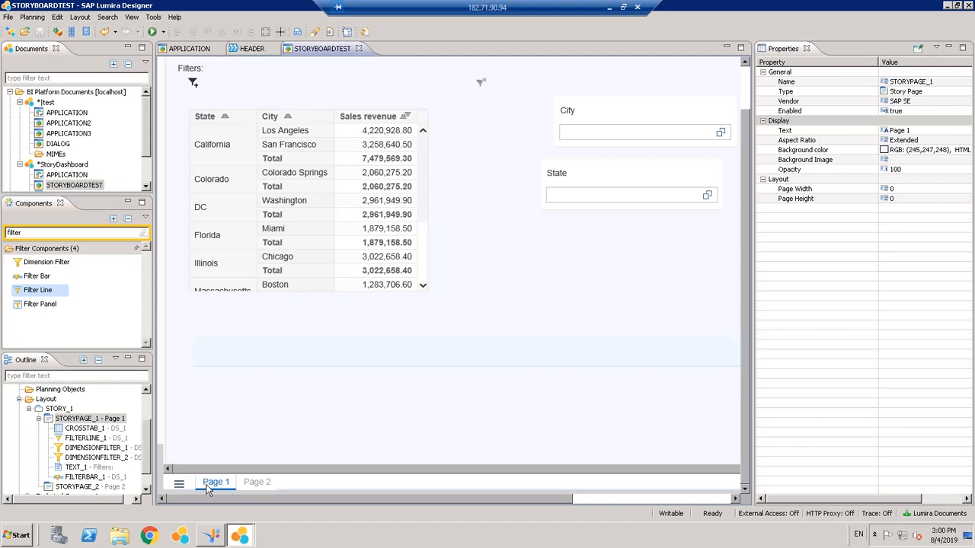
click(918, 131)
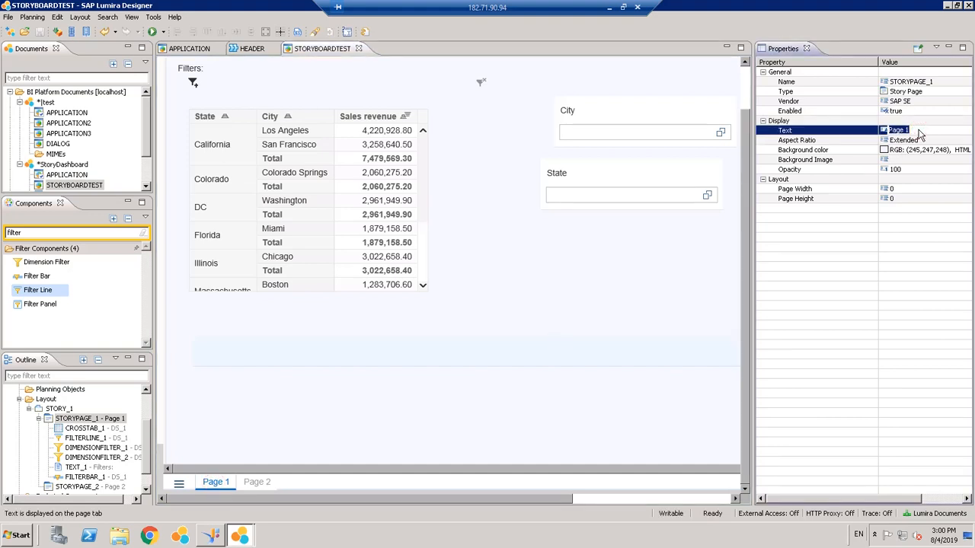
text(SalesRevenyeByState)
key(Return)
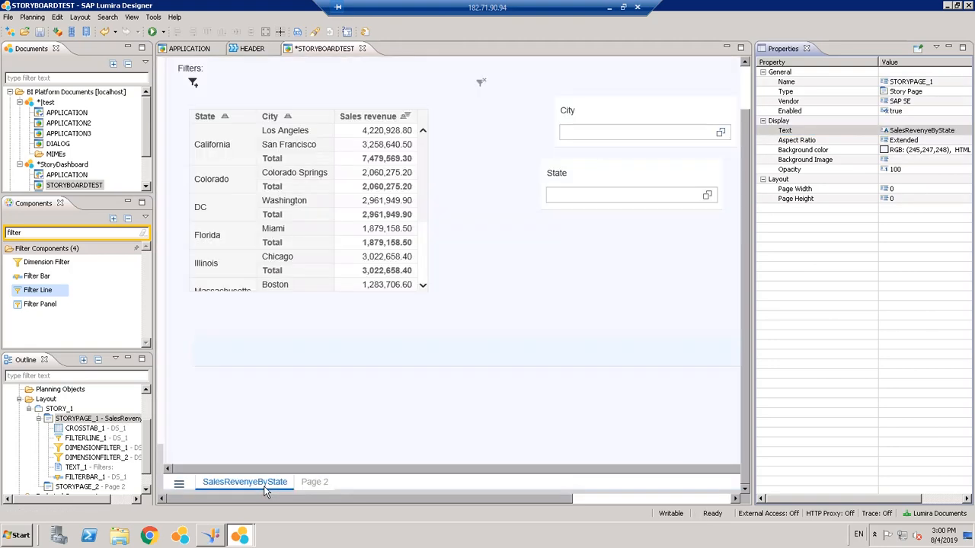
- Set the tab text of the story's second page to SalesRevenuebyYear and save the application
click(312, 483)
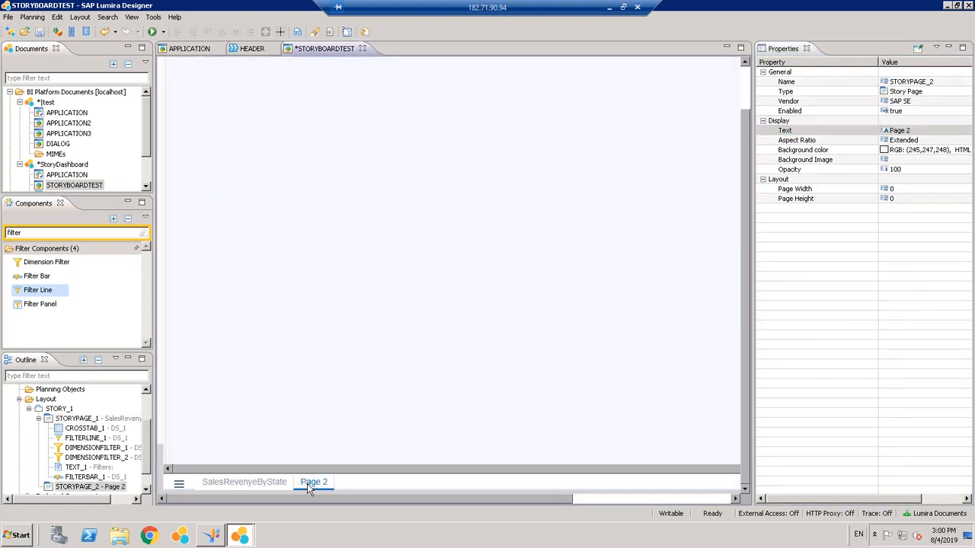
click(918, 132)
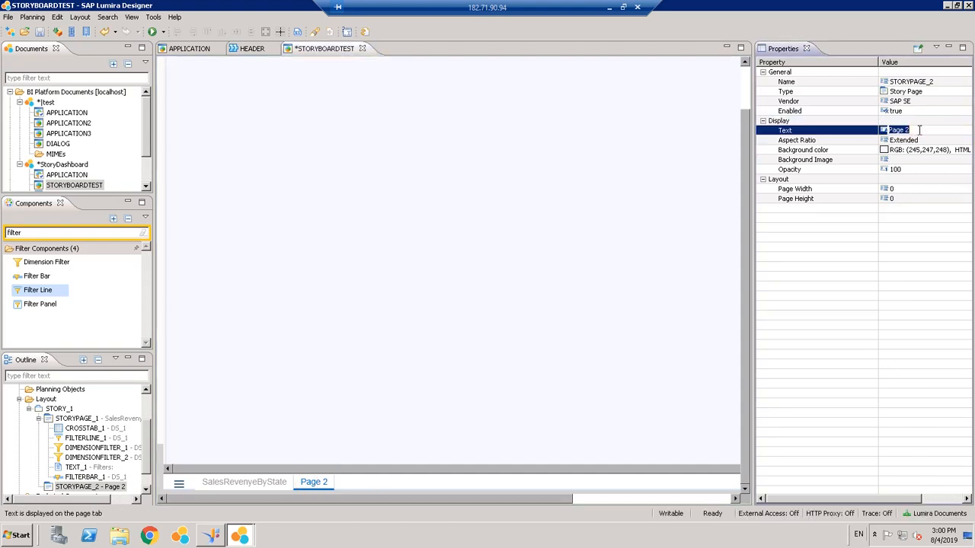
text(Sal)
text(esRevenuebyYear)
key(Return)
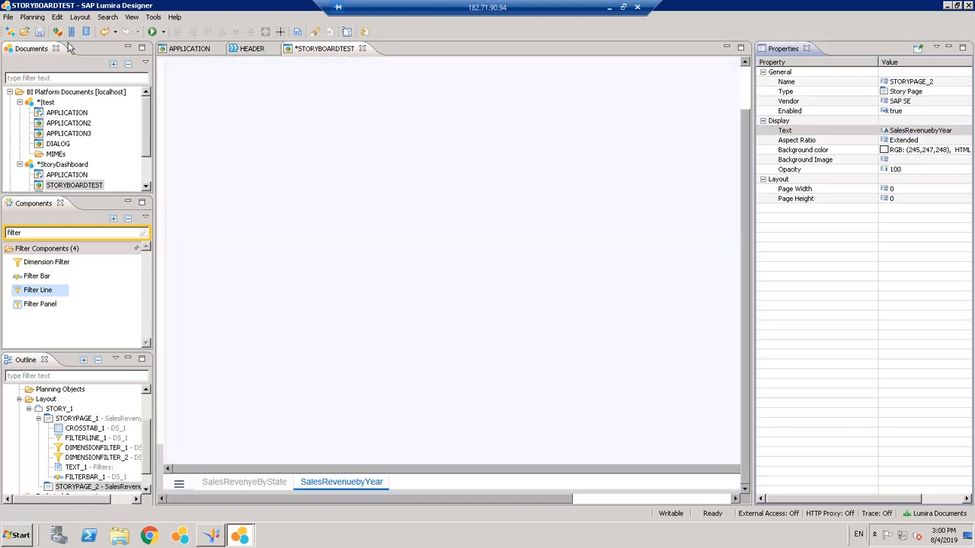
click(40, 33)
- Execute the application locally, view the SalesRevenuebyYear page in the browser, and close the preview
click(163, 32)
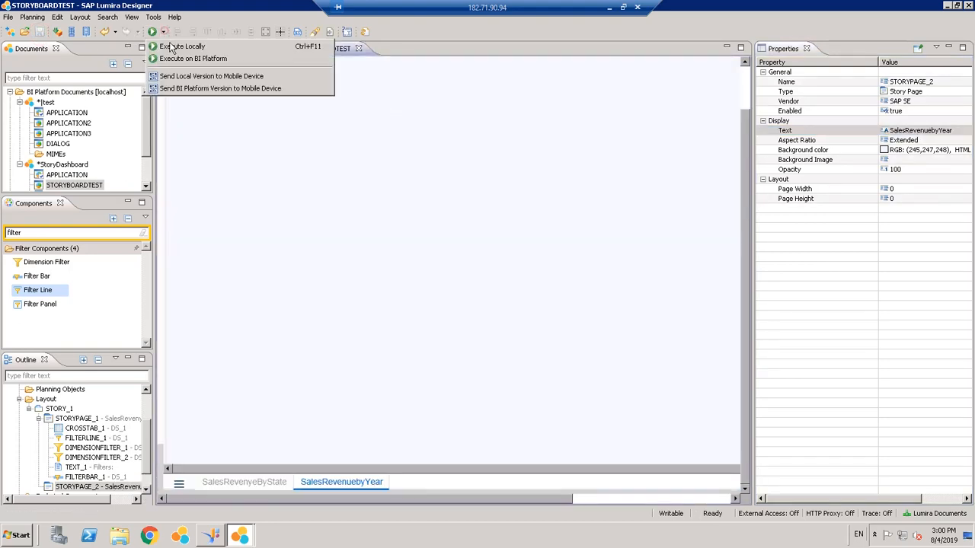
click(183, 49)
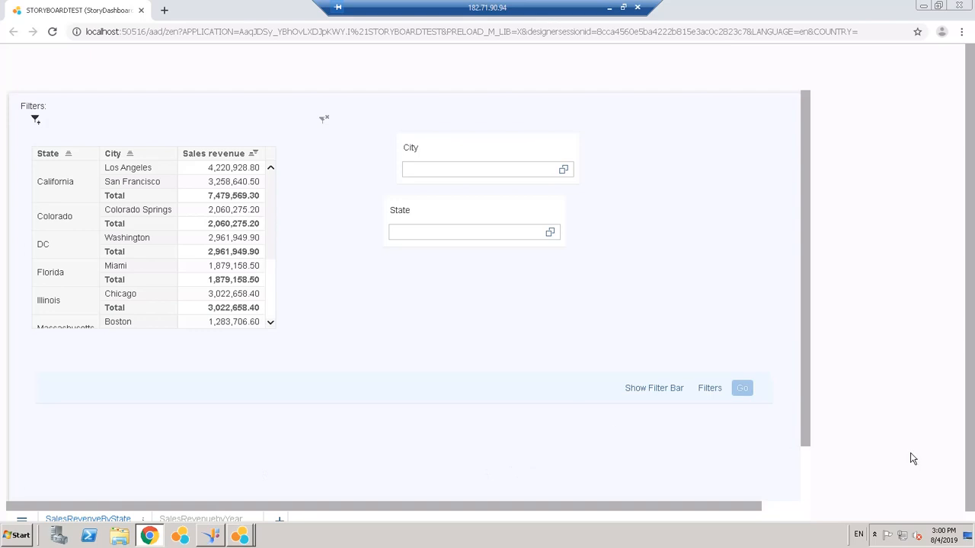
drag(802, 418, 805, 463)
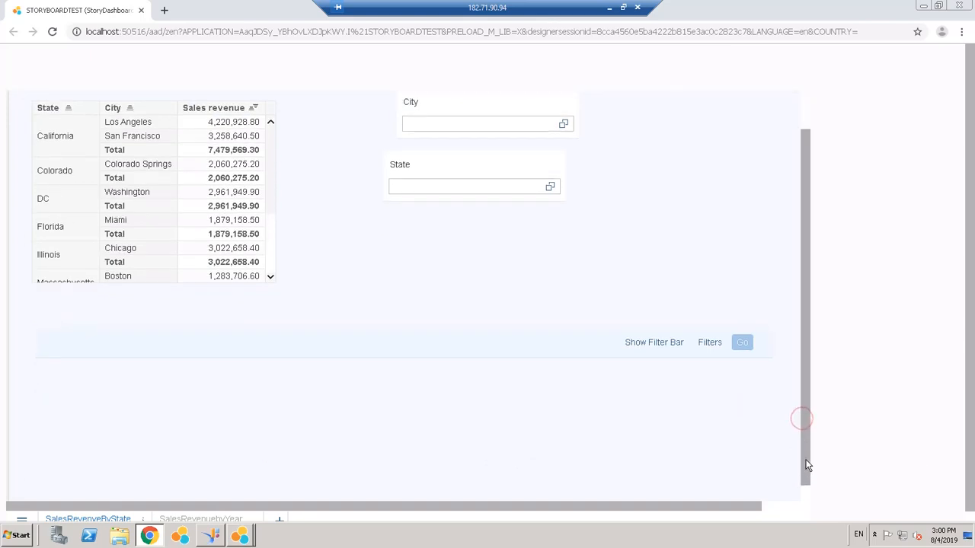
click(181, 519)
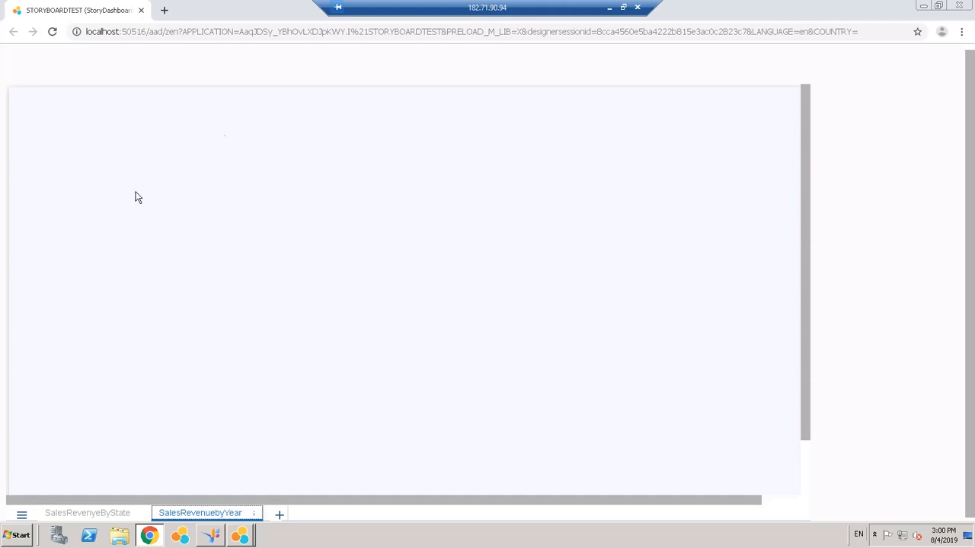
click(141, 11)
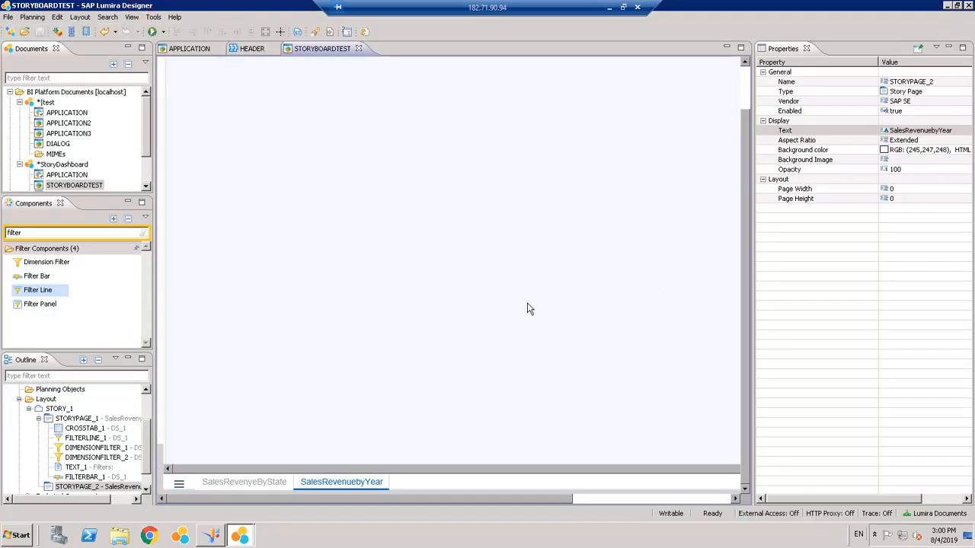
- Add a Chart component to the SalesRevenuebyYear page and place it at top margin about 114 and left margin about 39
click(295, 247)
click(745, 88)
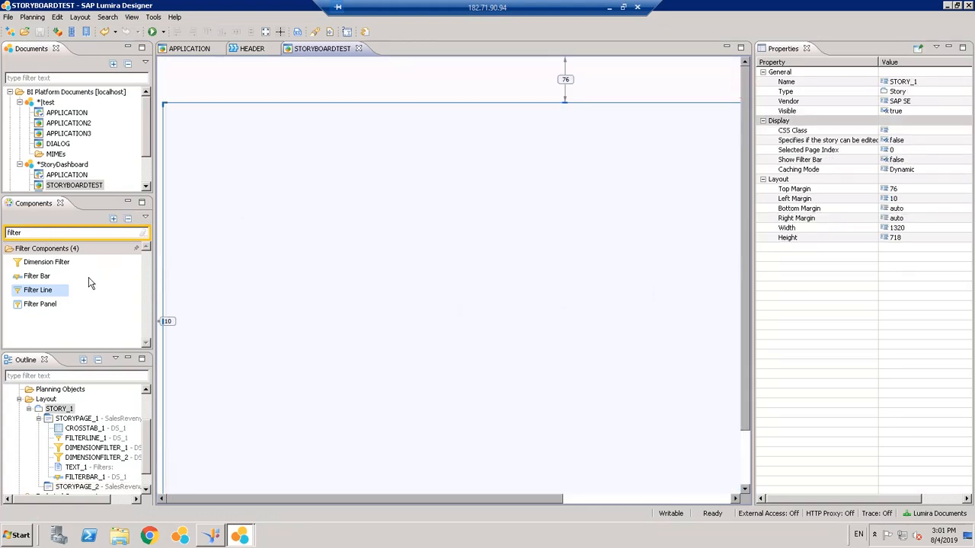
click(49, 237)
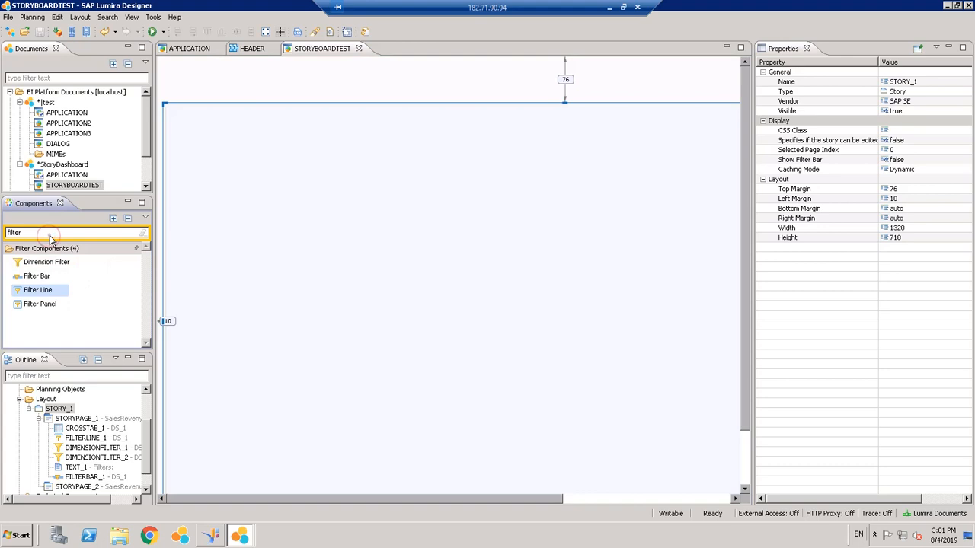
double_click(50, 236)
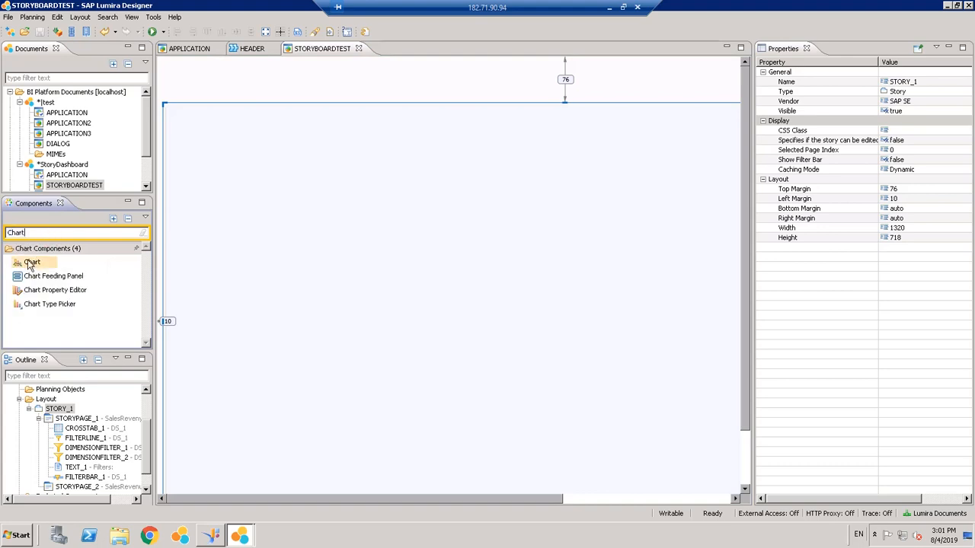
drag(29, 265, 243, 207)
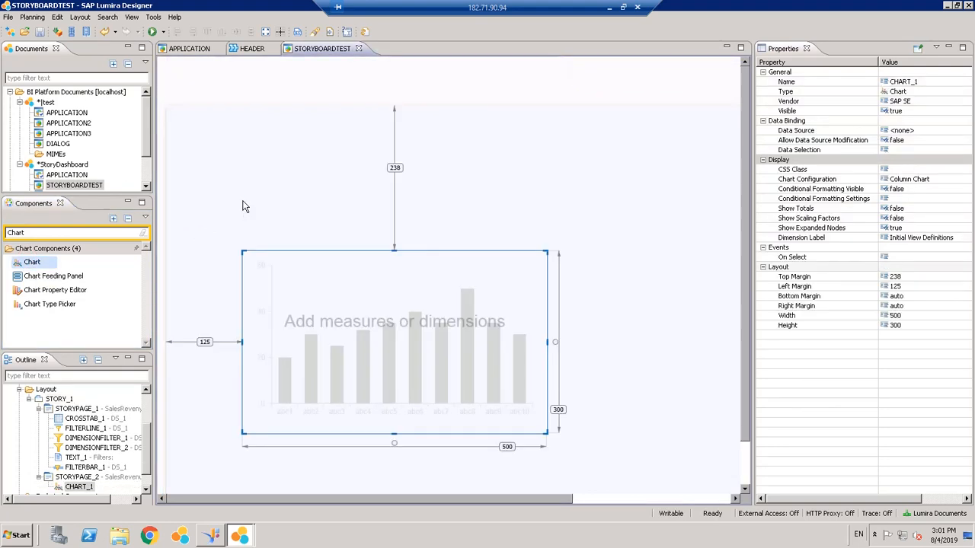
drag(303, 323, 249, 247)
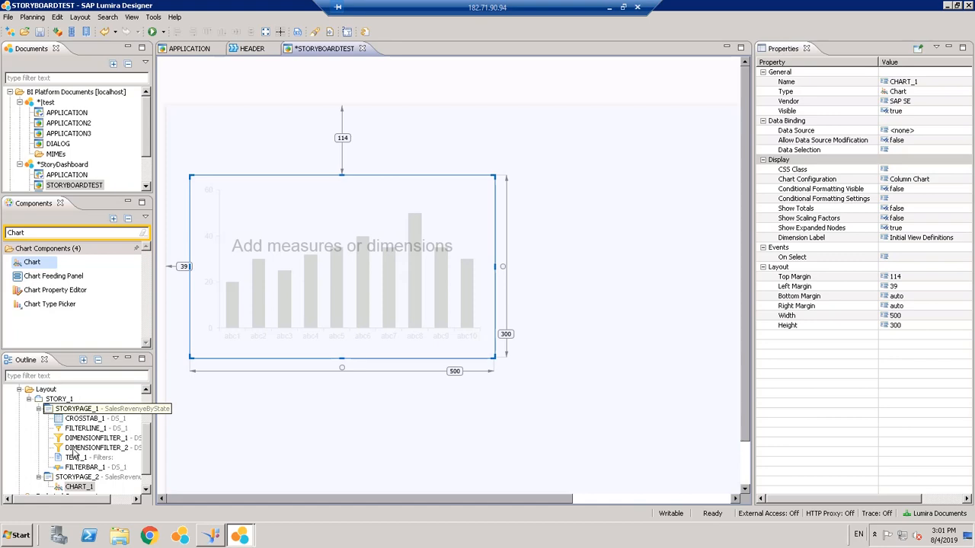
- Edit the initial view of data source DS_2, adding Year, Month, Quarter and Week to the rows, and accept it
click(29, 400)
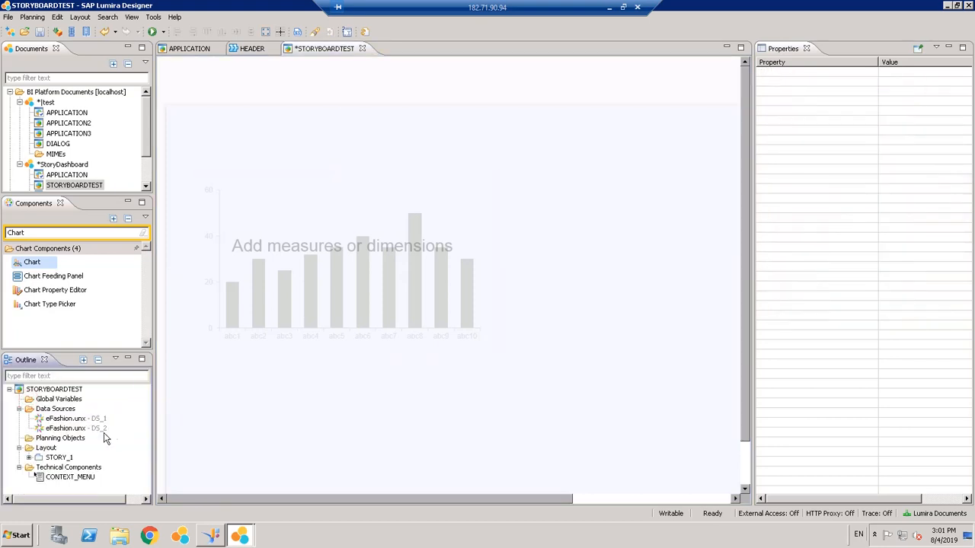
click(76, 428)
right_click(76, 429)
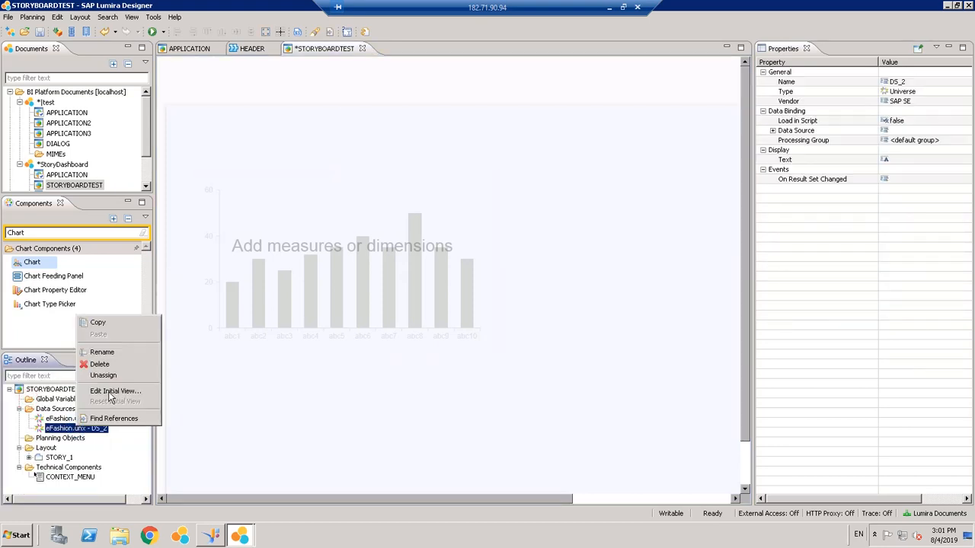
click(112, 392)
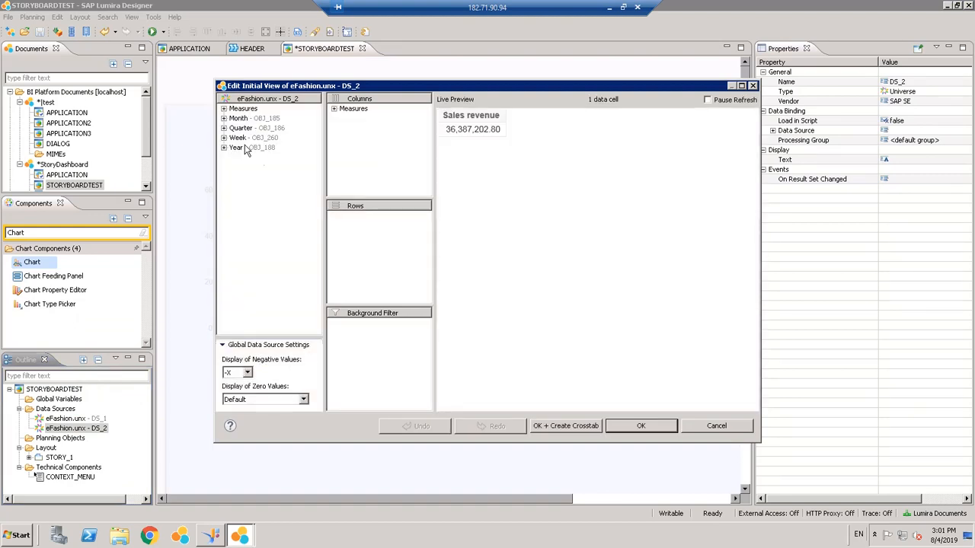
drag(238, 147, 365, 229)
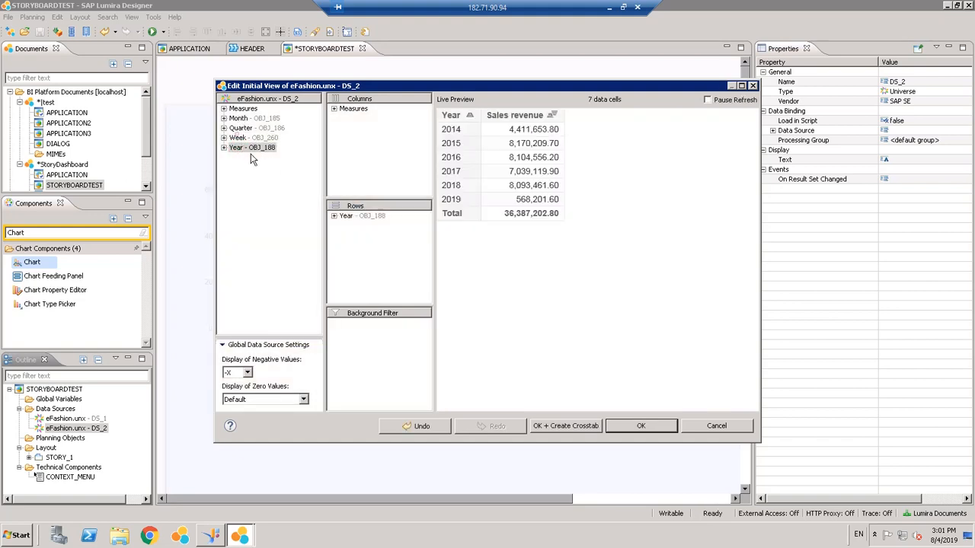
drag(251, 139, 245, 143)
drag(242, 119, 348, 267)
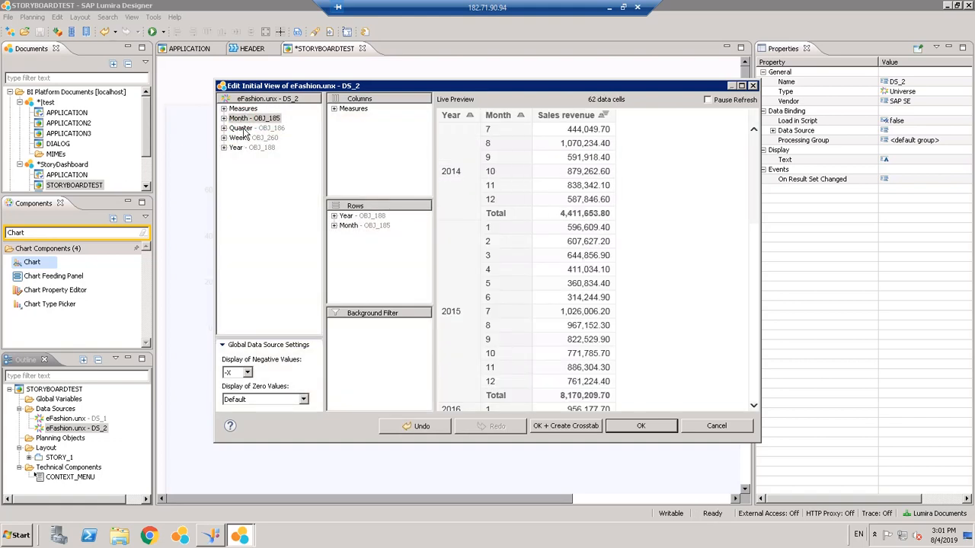
drag(245, 129, 366, 259)
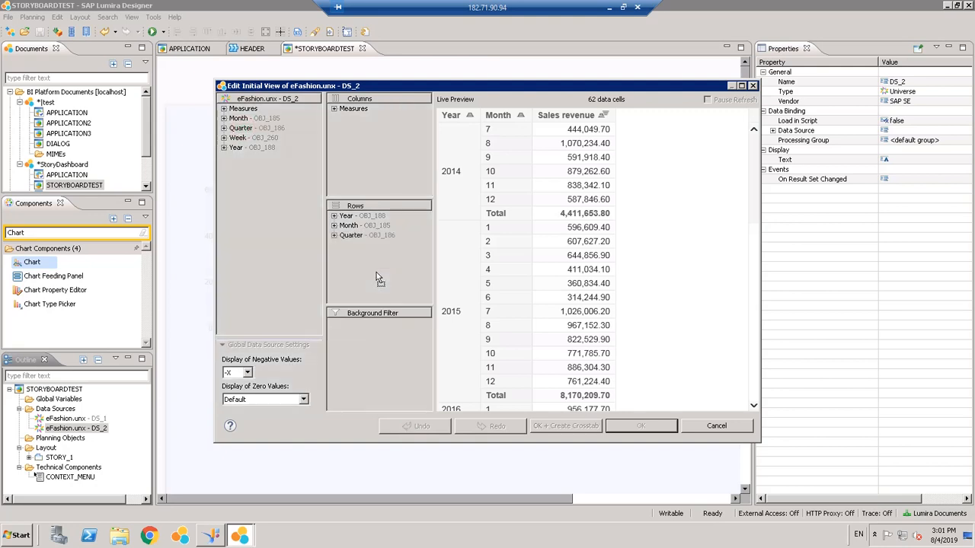
drag(240, 138, 352, 245)
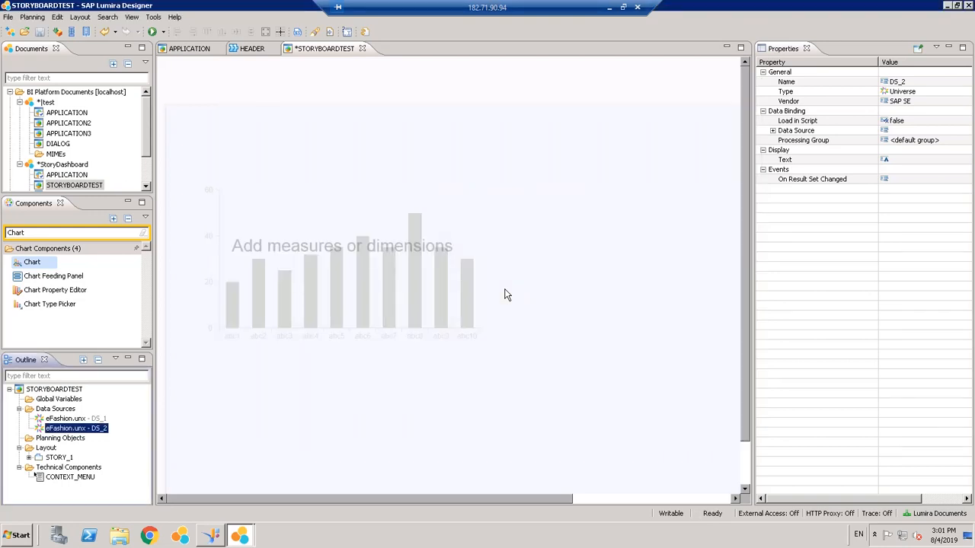
- Assign data source DS_2 to the chart on the SalesRevenuebyYear page and save the application
click(268, 283)
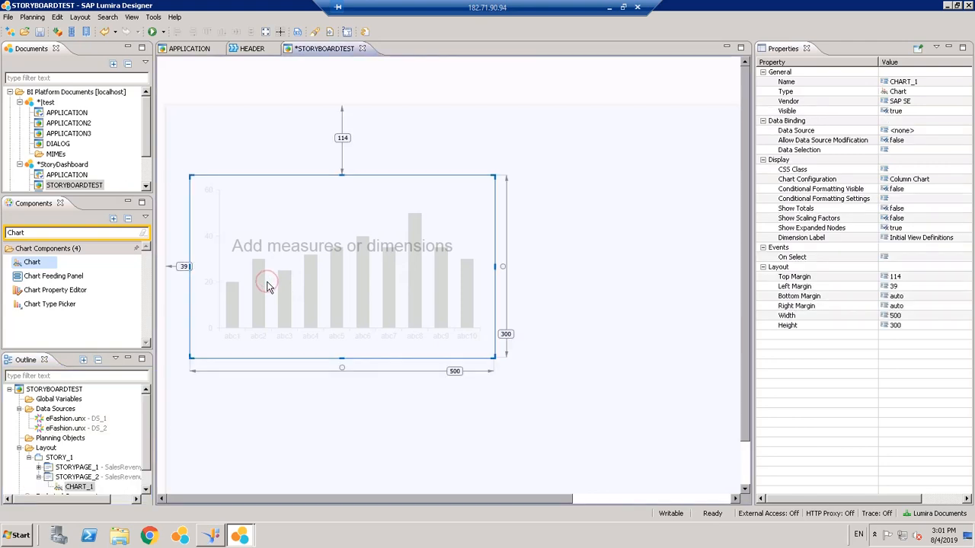
drag(70, 427, 328, 295)
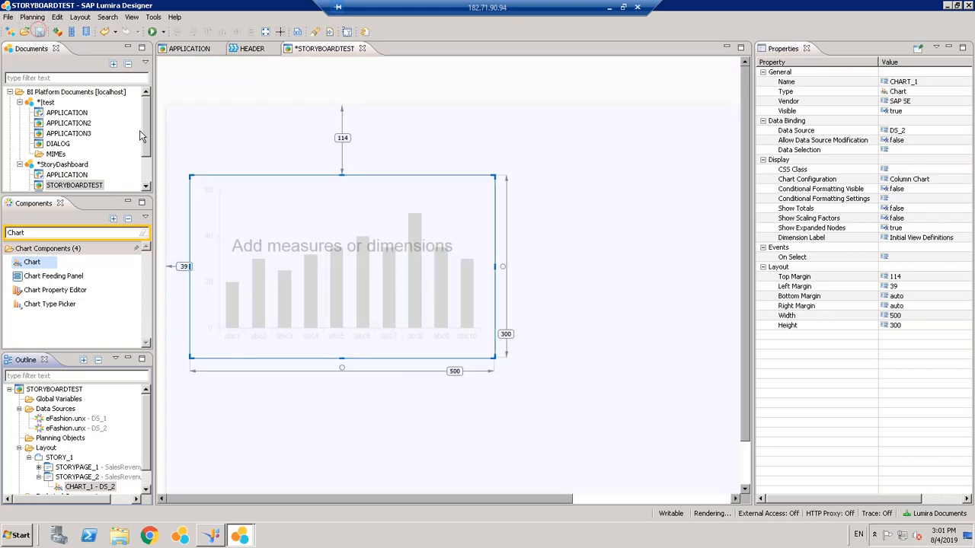
click(40, 32)
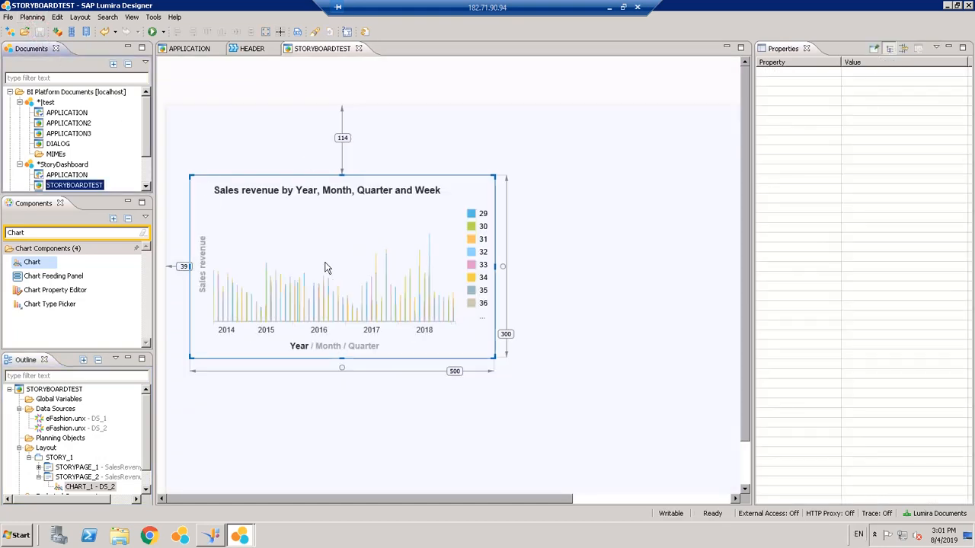
- Add a Chart Type Picker beside the chart at top margin about 135 and left margin about 655, and save the application
click(325, 262)
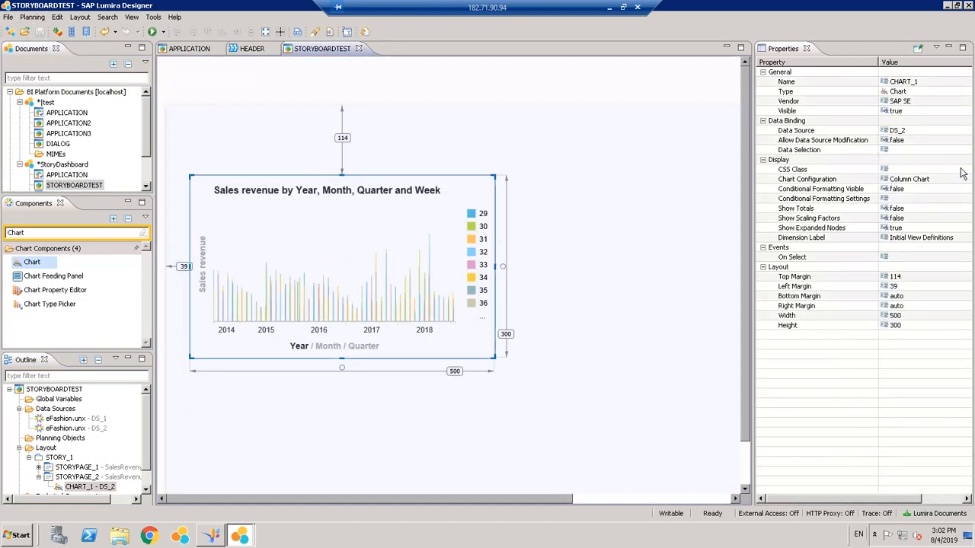
click(954, 182)
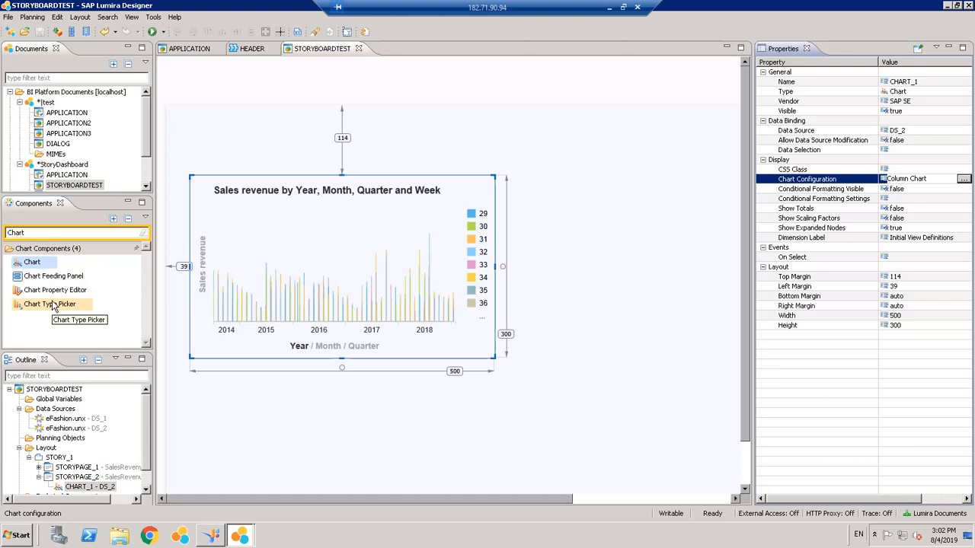
drag(39, 306, 564, 189)
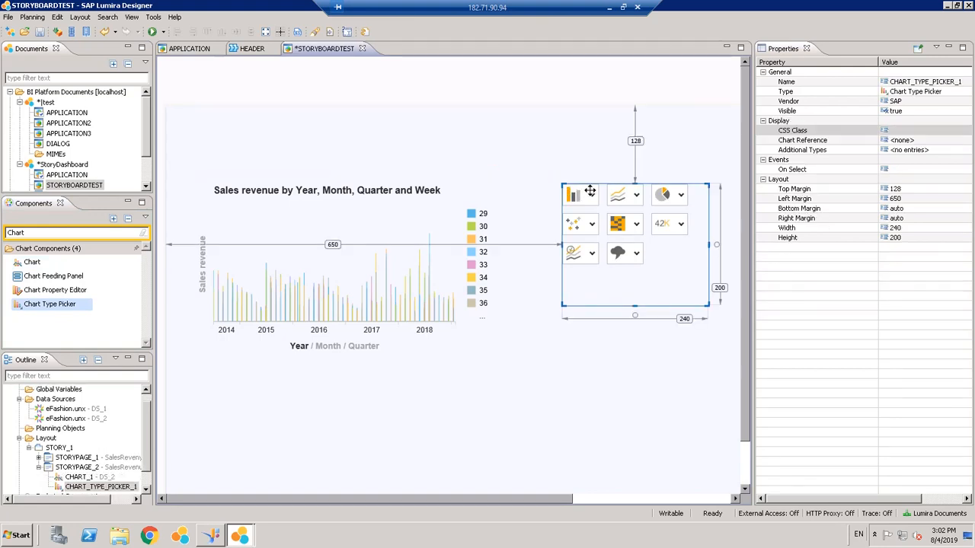
mouse_move(598, 204)
mouse_down()
mouse_move(595, 268)
mouse_move(605, 214)
mouse_up()
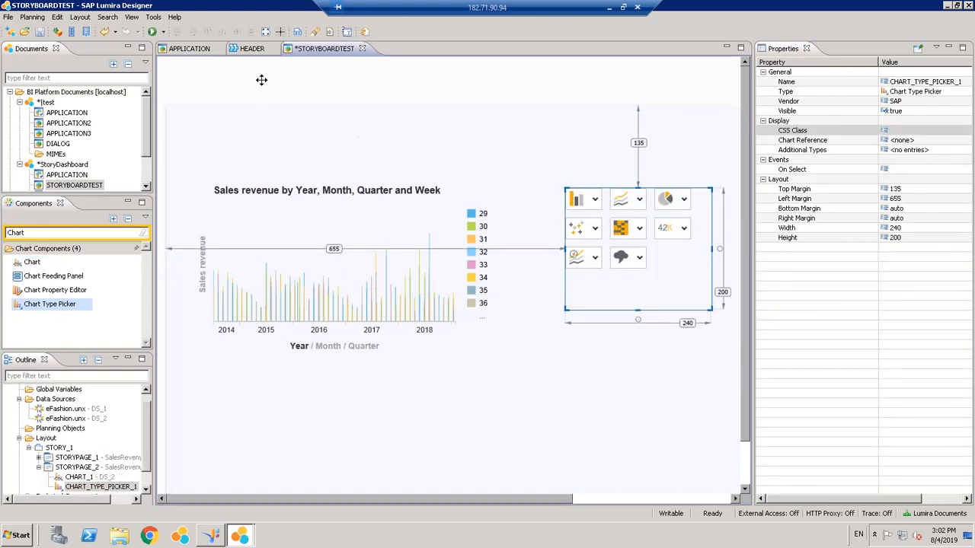
click(41, 32)
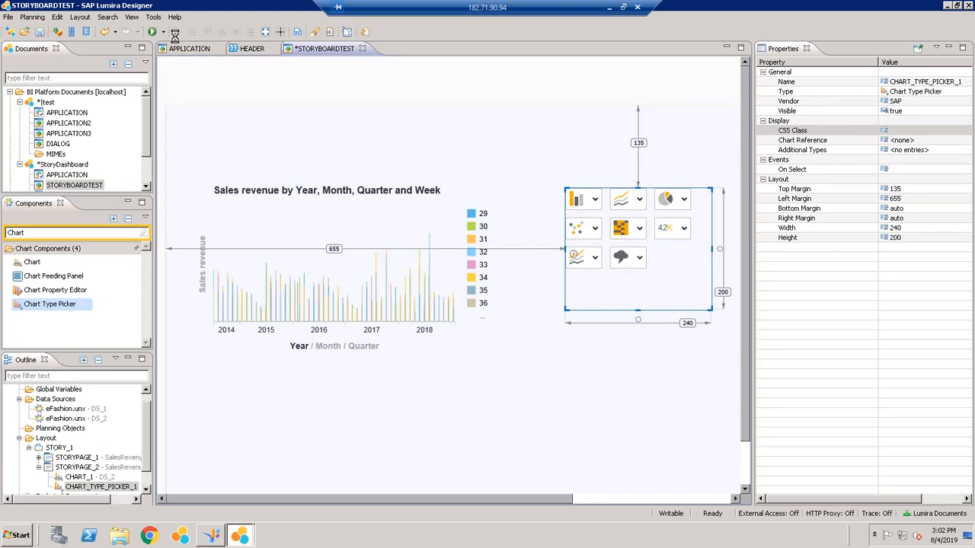
- Execute the application locally and view the SalesRevenuebyYear page in the browser
click(165, 34)
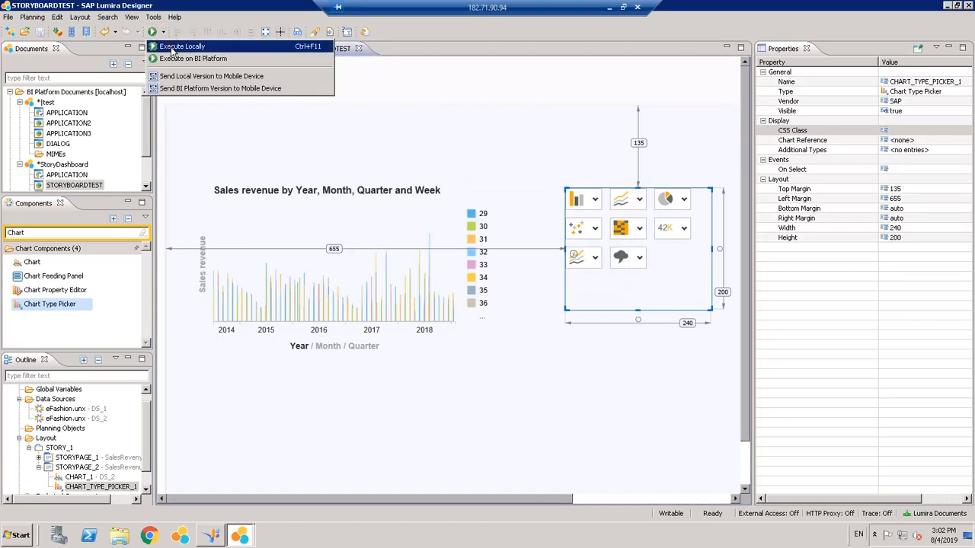
click(164, 43)
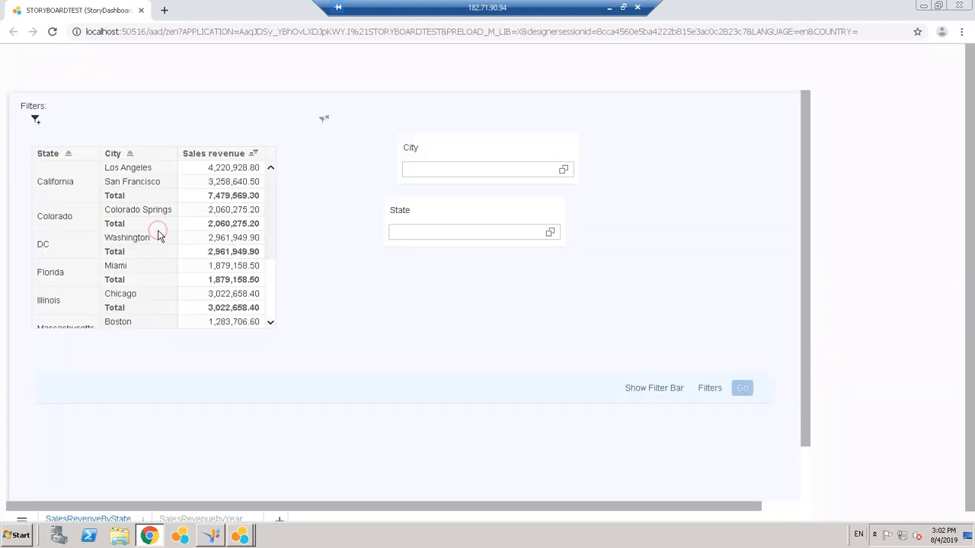
click(200, 519)
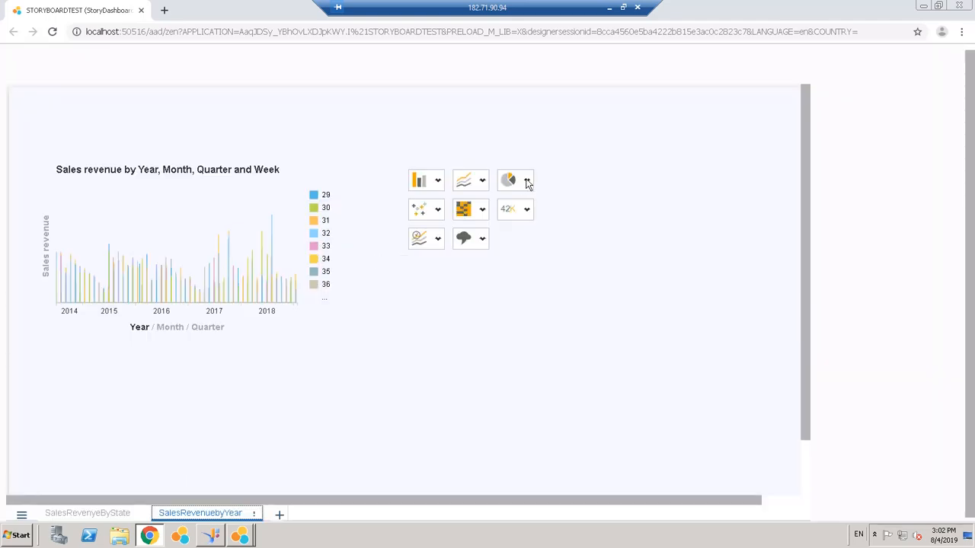
- Try the Marimekko and Stacked Area types in the chart type picker, and close the preview
click(437, 181)
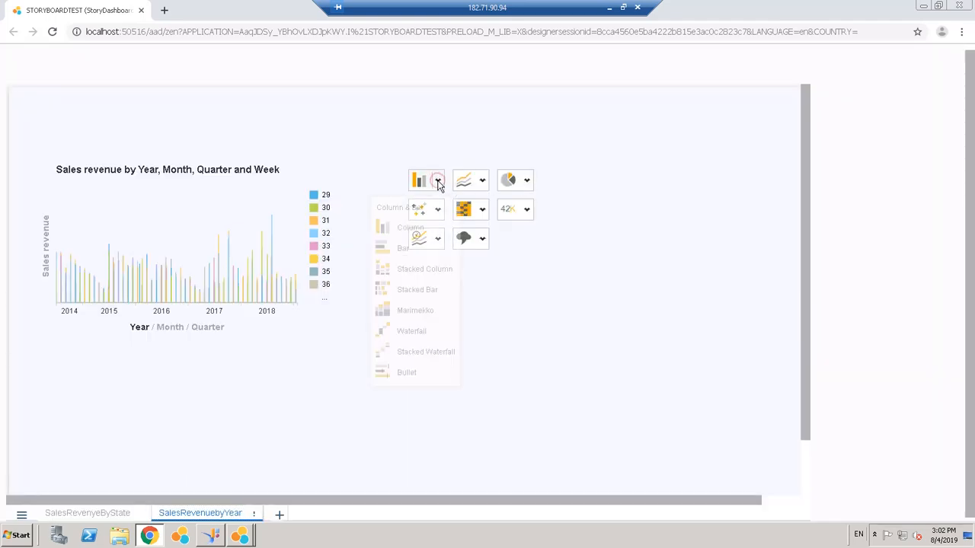
click(406, 318)
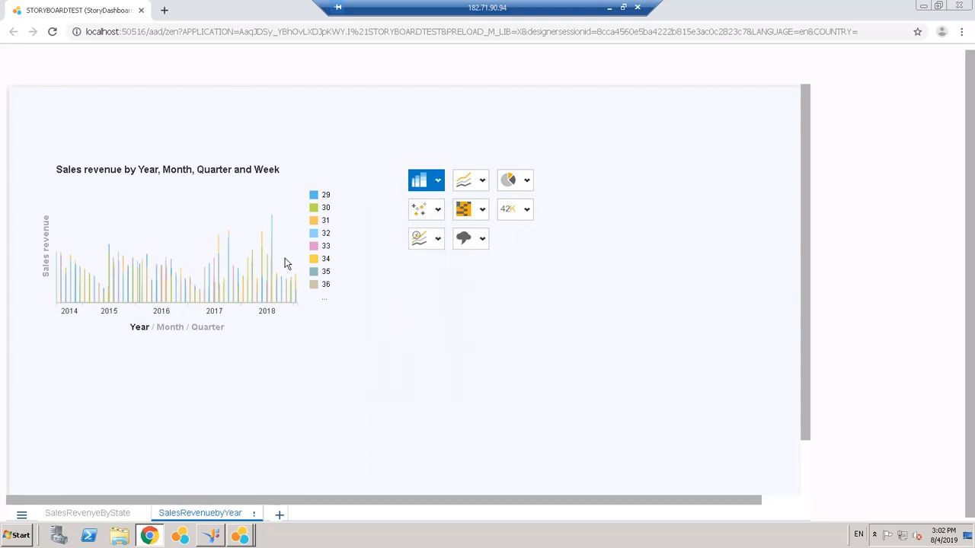
click(485, 182)
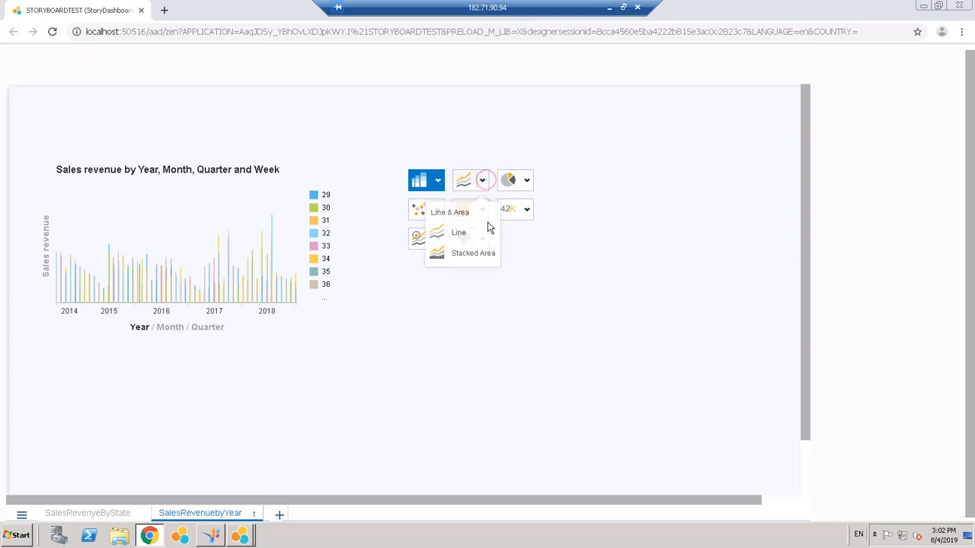
click(465, 256)
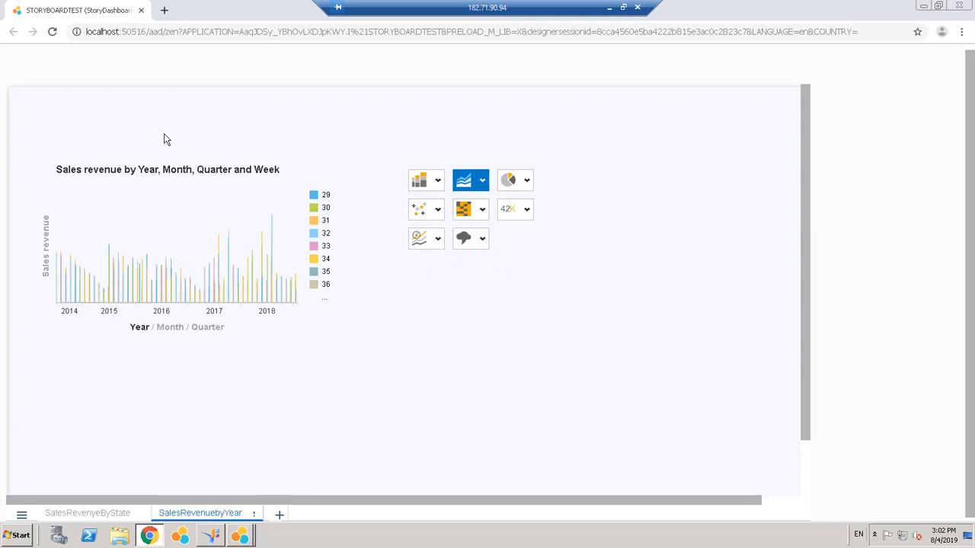
click(140, 10)
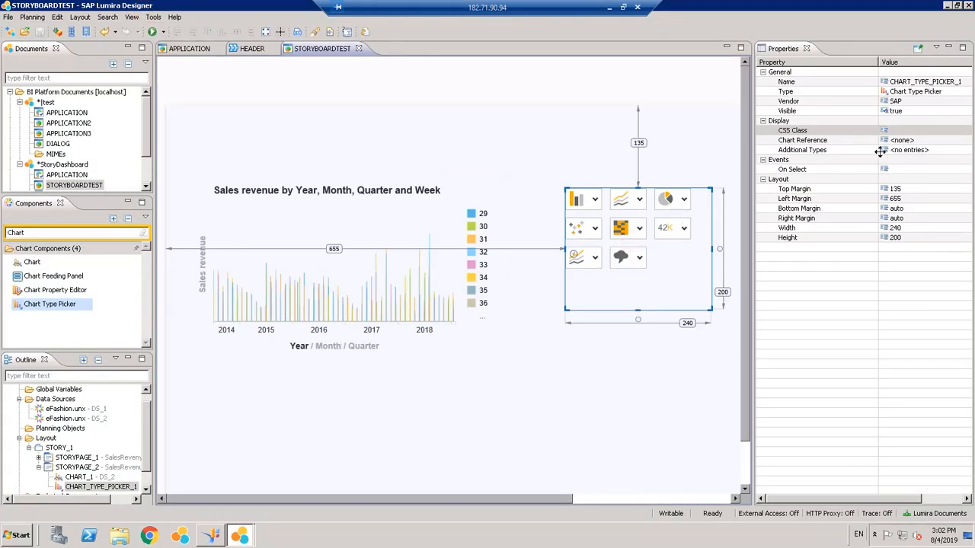
- Set the chart type picker's Chart Reference to CHART_1 and save the application
click(934, 142)
click(965, 140)
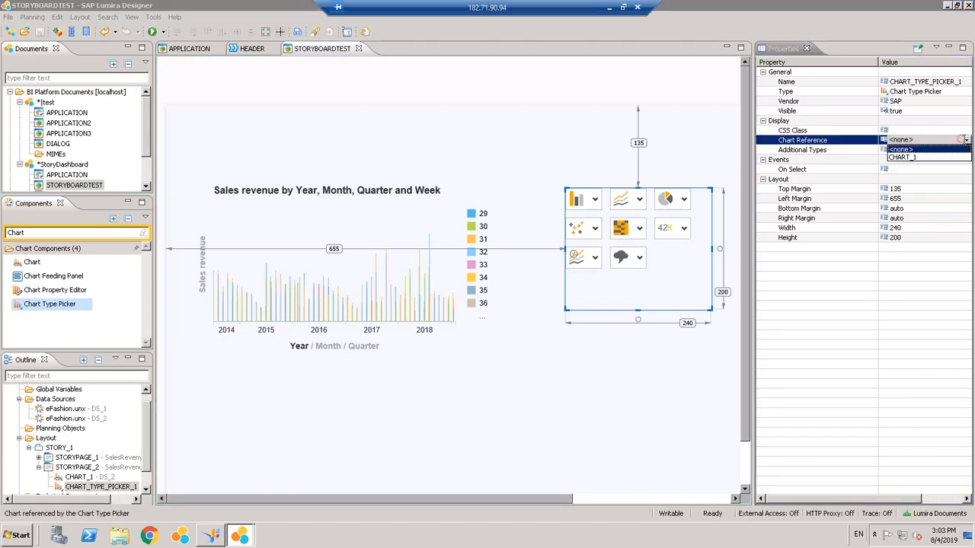
click(911, 158)
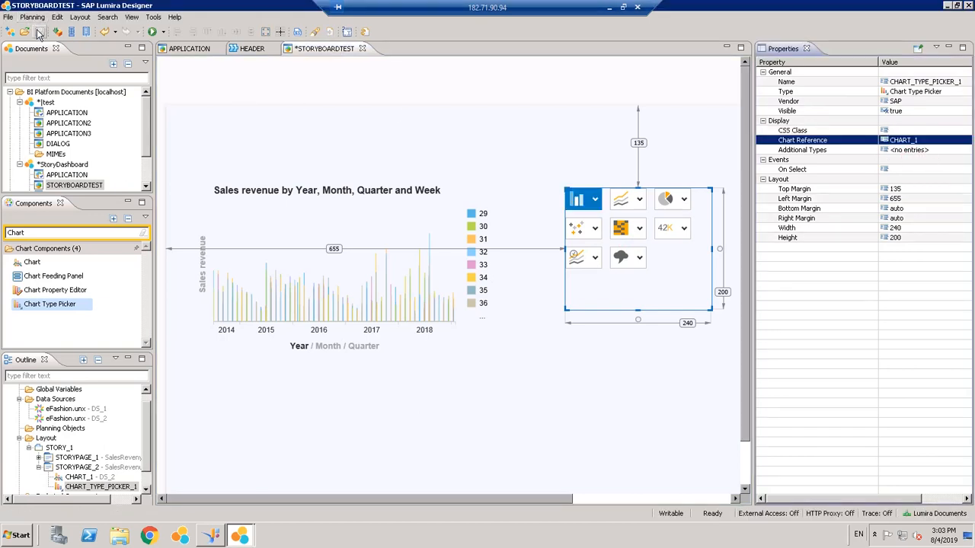
- Execute the application locally again, switch to Chrome and view the SalesRevenuebyYear page
click(164, 33)
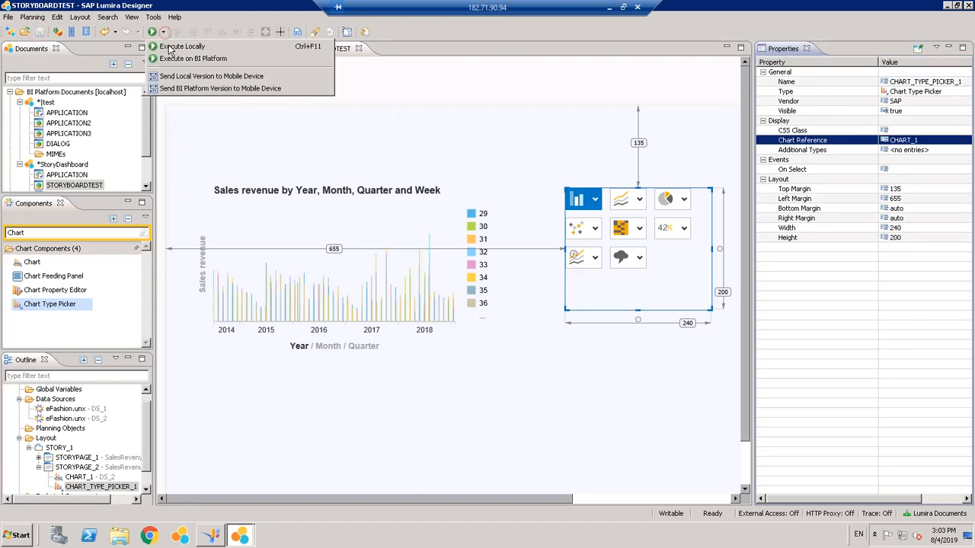
click(186, 41)
click(373, 207)
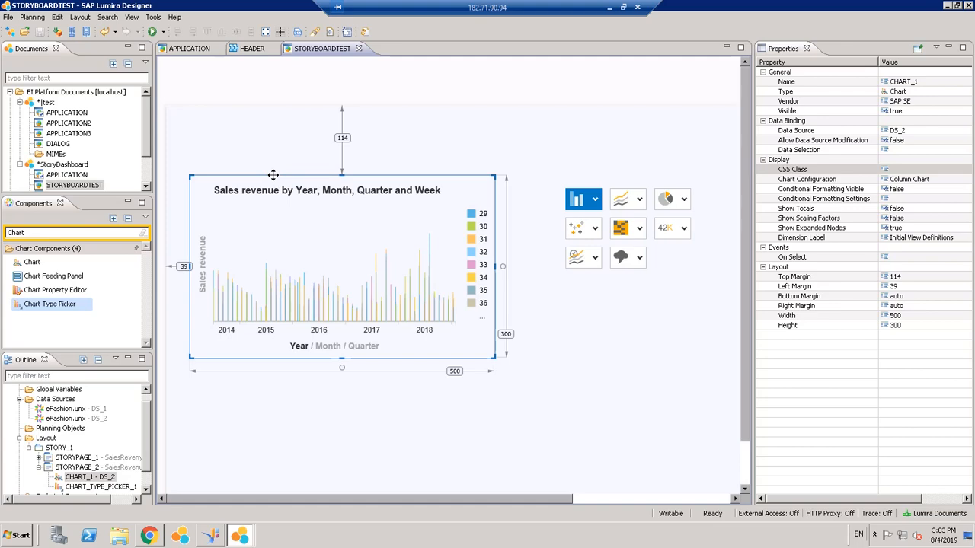
click(150, 536)
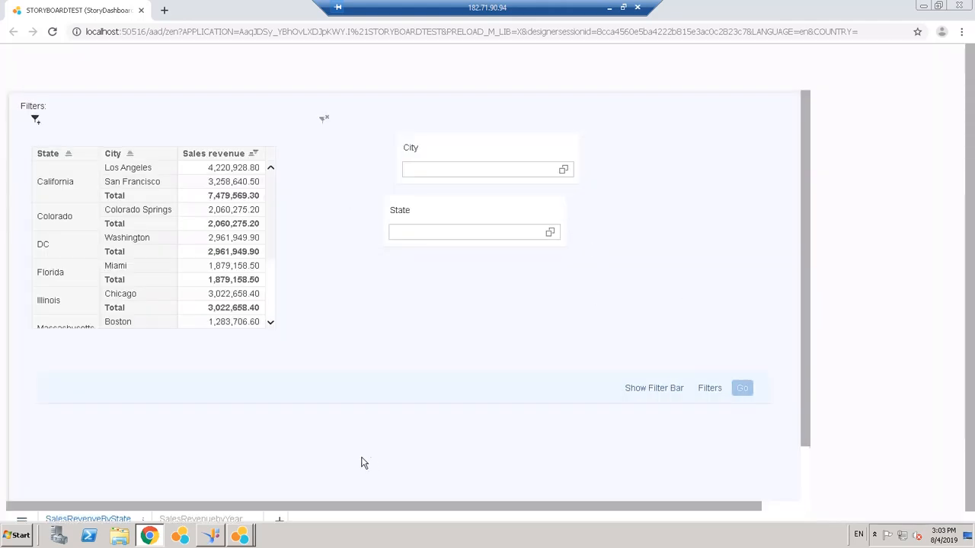
click(195, 518)
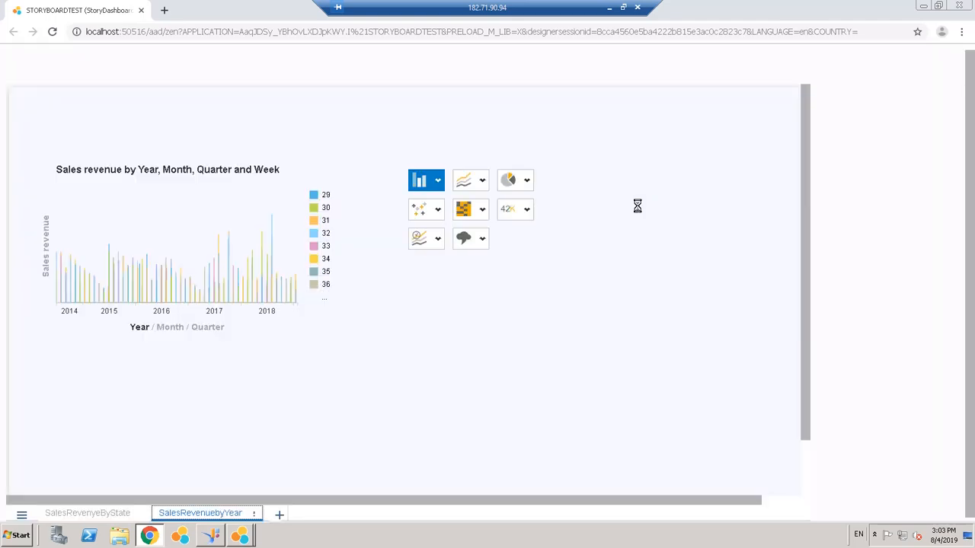
- Test the chart type picker with Stacked Column, Pie and Stacked Area, highlighting week 32 in the stacked columns, and close the preview
click(439, 183)
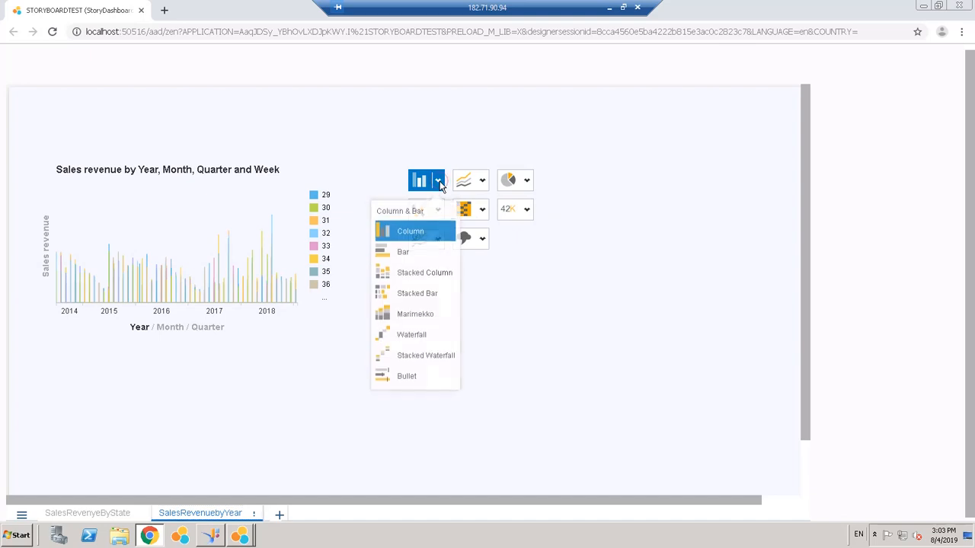
click(412, 282)
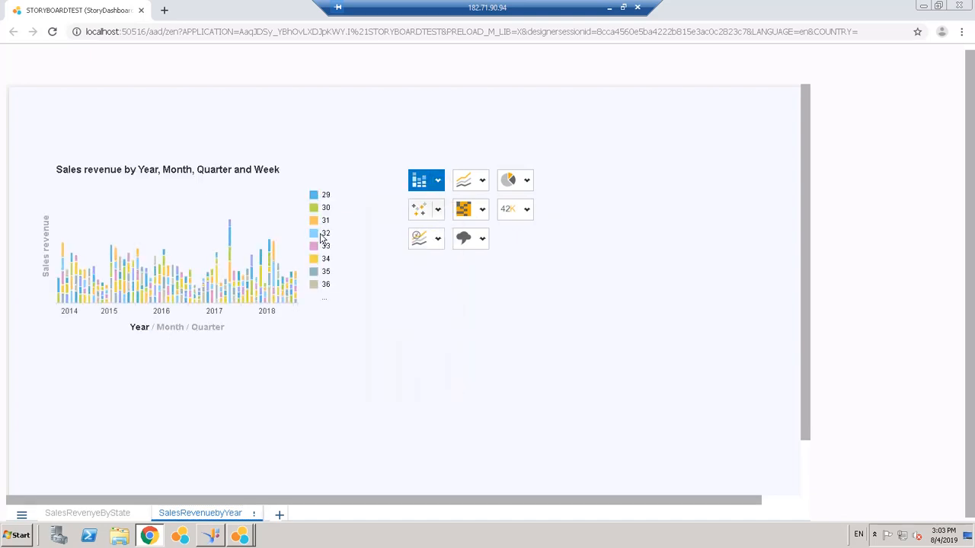
click(322, 234)
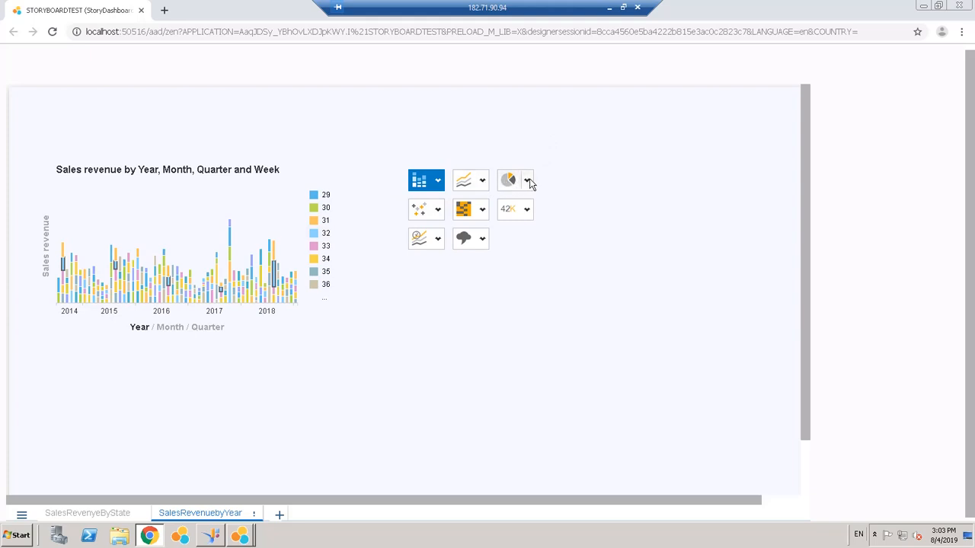
click(529, 180)
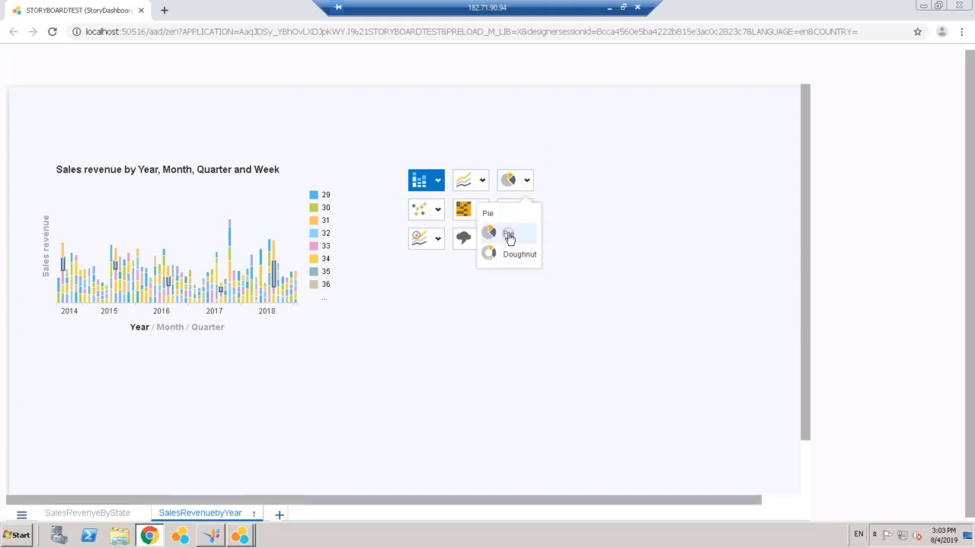
click(508, 238)
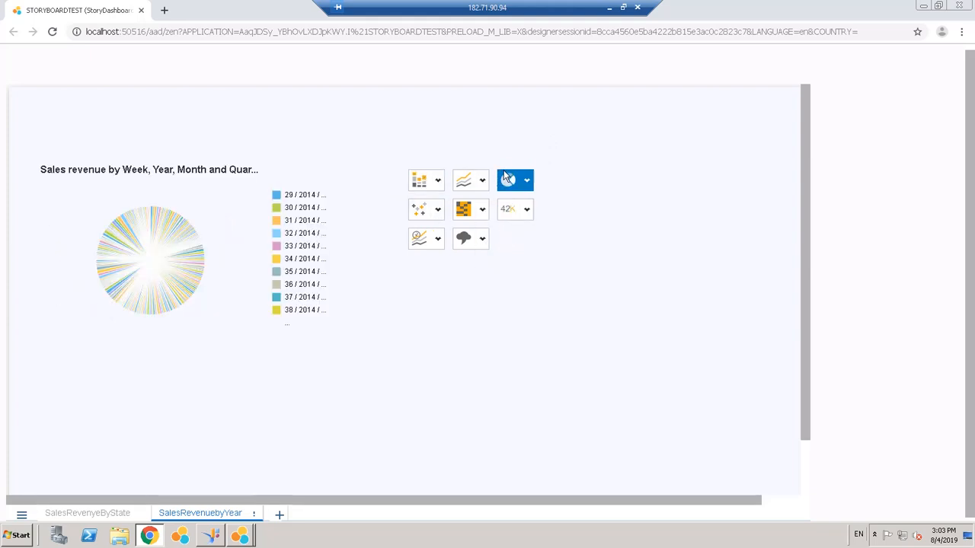
click(483, 180)
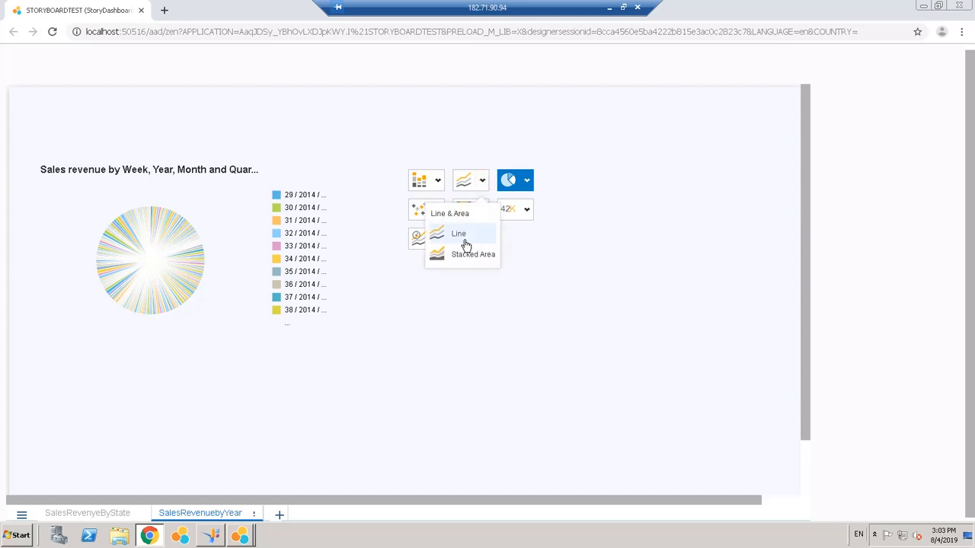
click(463, 255)
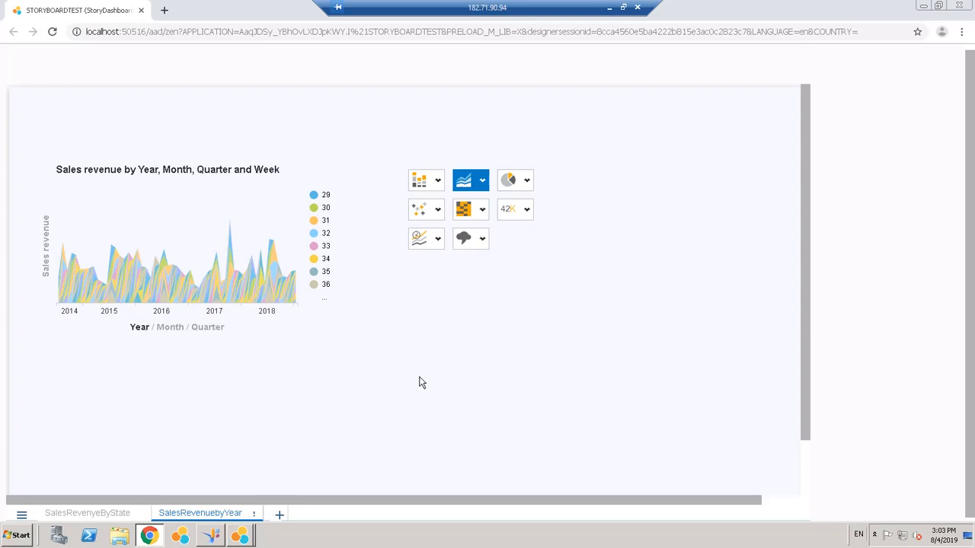
click(142, 10)
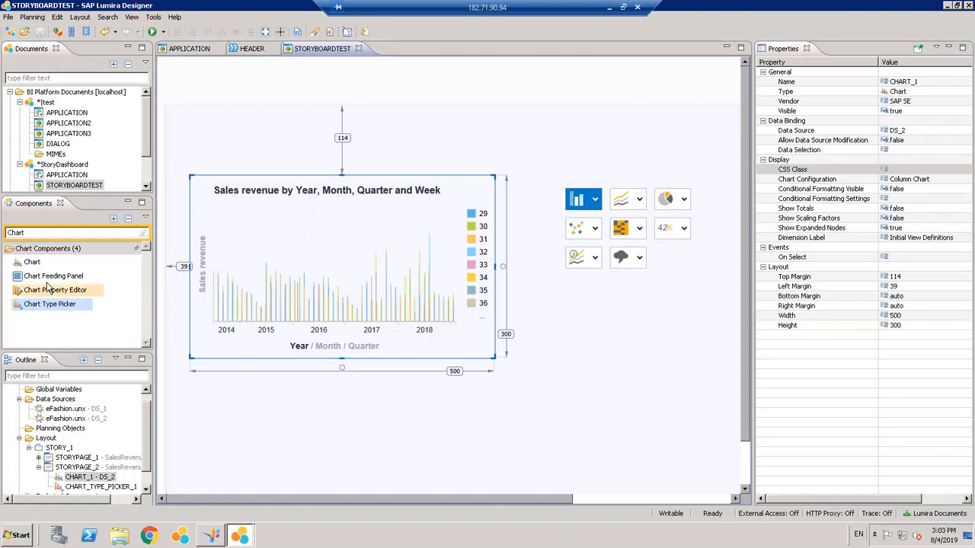
- Add a Chart Feeding Panel below the chart type picker at top margin about 291 and left margin about 618, and save the application
drag(44, 280, 546, 310)
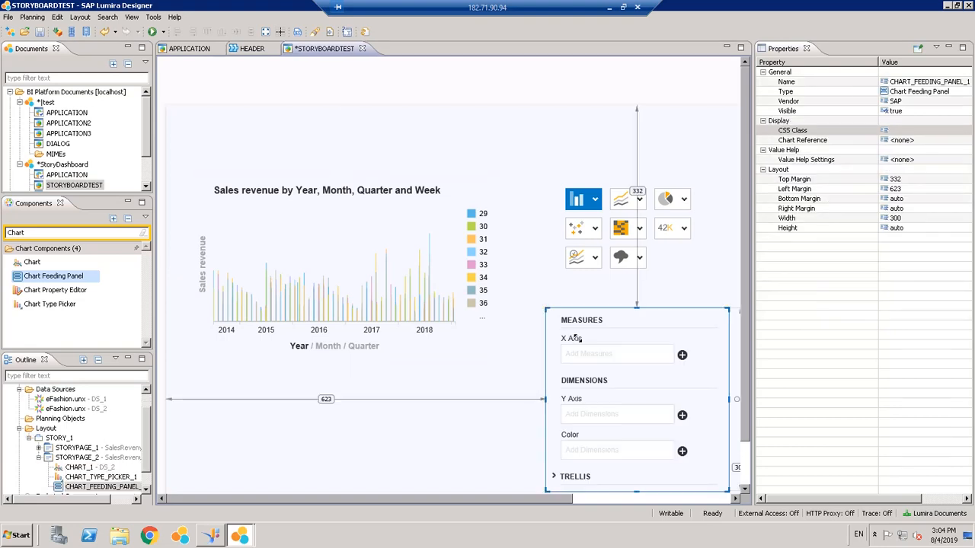
drag(579, 340, 576, 314)
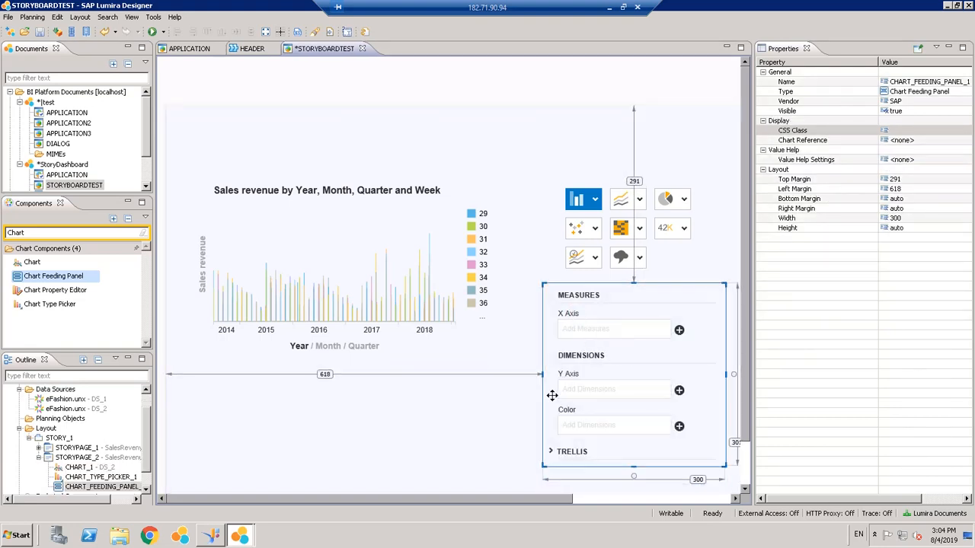
click(39, 32)
click(162, 33)
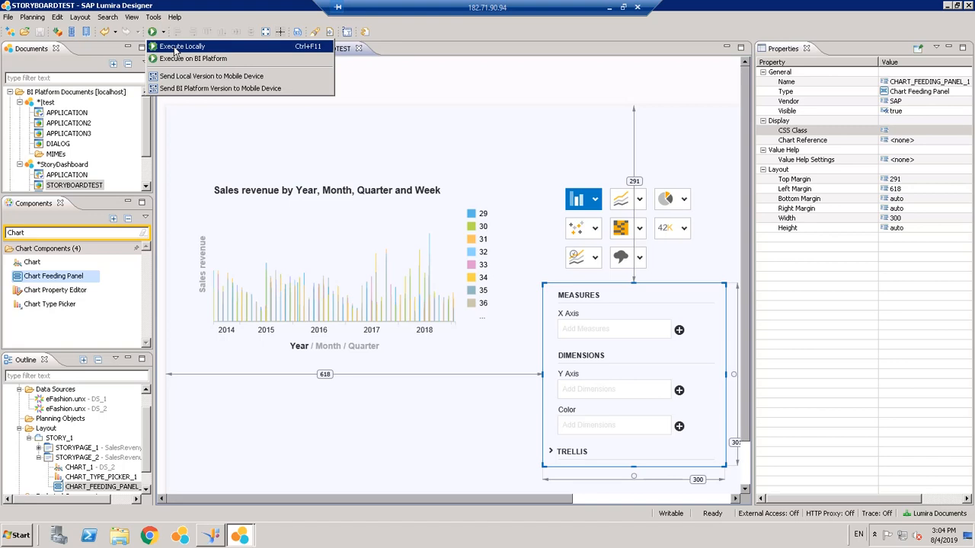
click(342, 402)
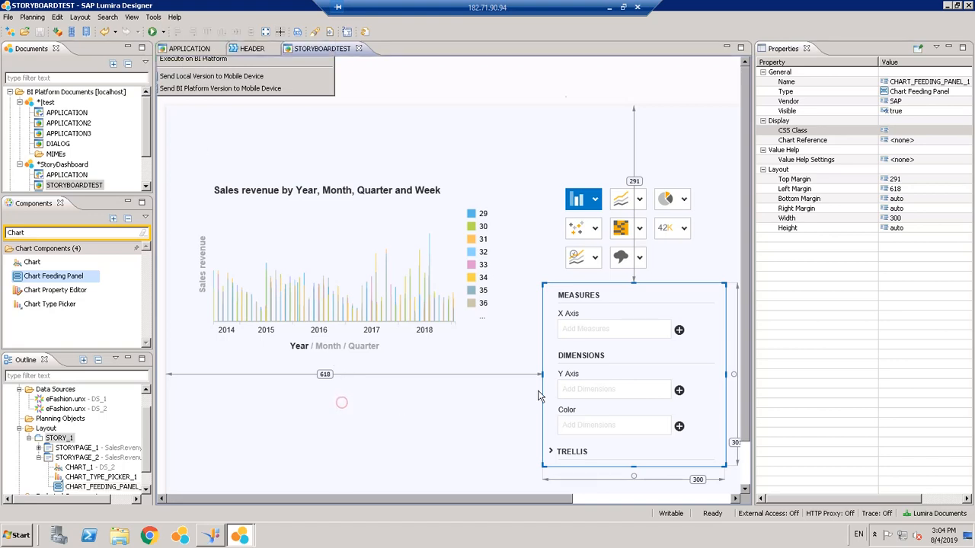
- Set the chart feeding panel's Chart Reference to CHART_1 and save the application
click(599, 367)
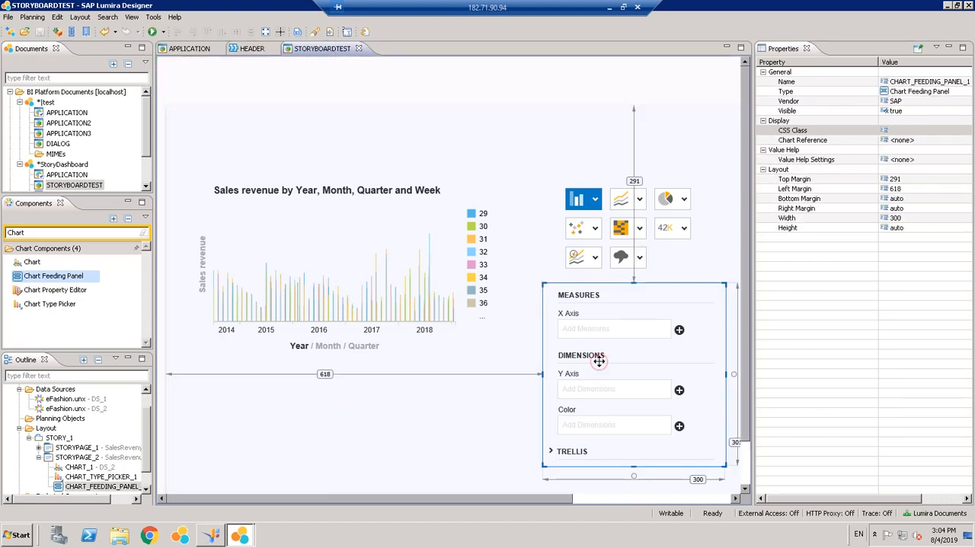
click(929, 145)
click(966, 141)
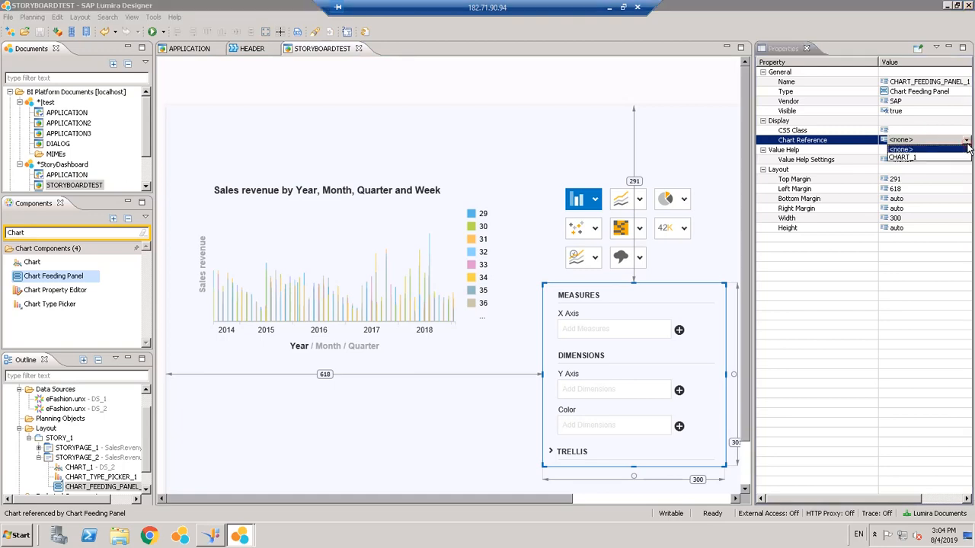
click(923, 161)
click(921, 160)
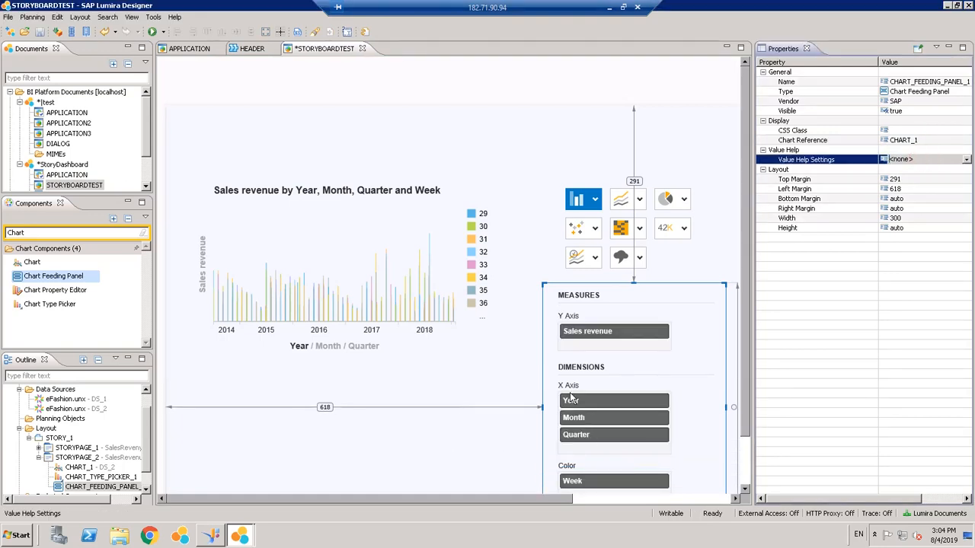
click(39, 31)
- Execute the application locally, switch to Chrome and open the SalesRevenuebyYear page
click(161, 32)
click(180, 46)
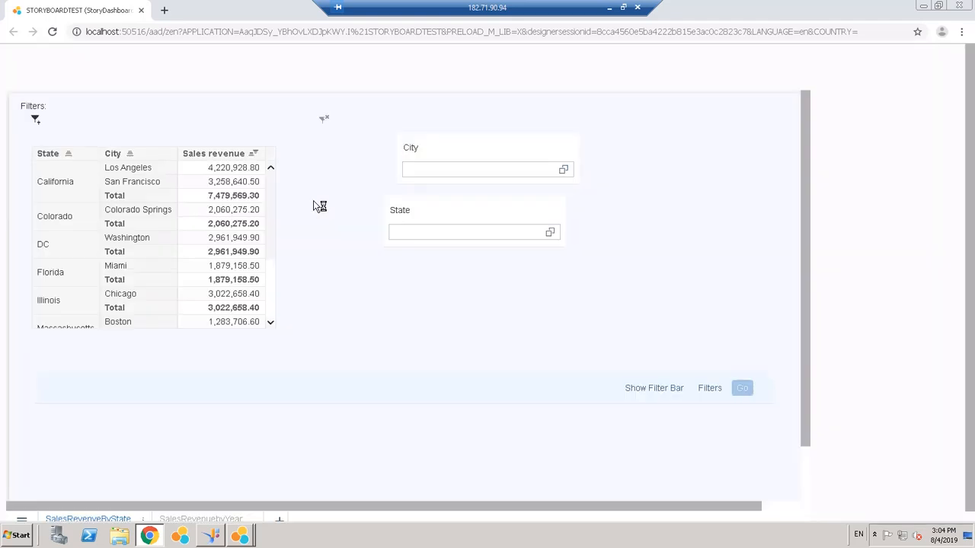
click(221, 518)
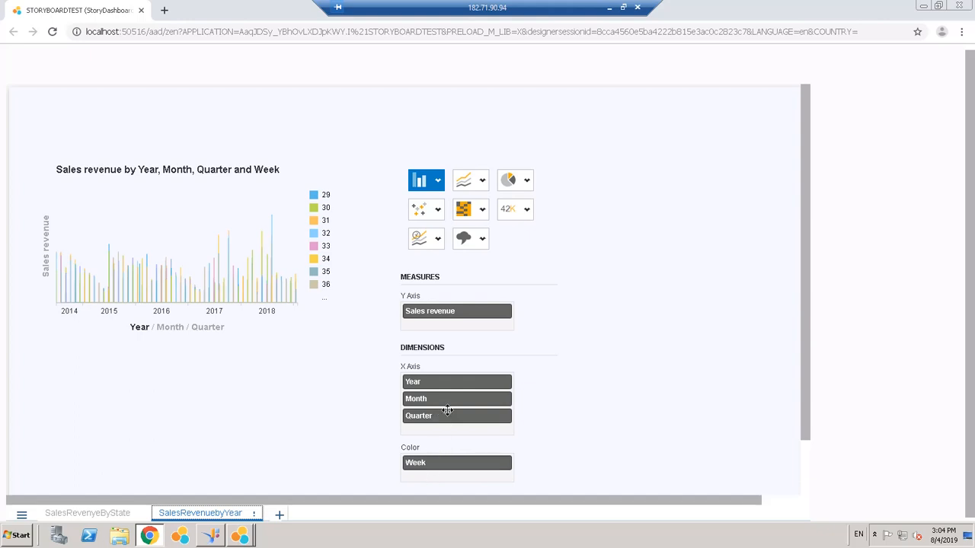
- Test the chart feeding panel by changing the chart type of the Sales revenue series to Stacked Area
drag(432, 418, 457, 418)
click(461, 385)
click(483, 318)
click(505, 313)
mouse_move(501, 337)
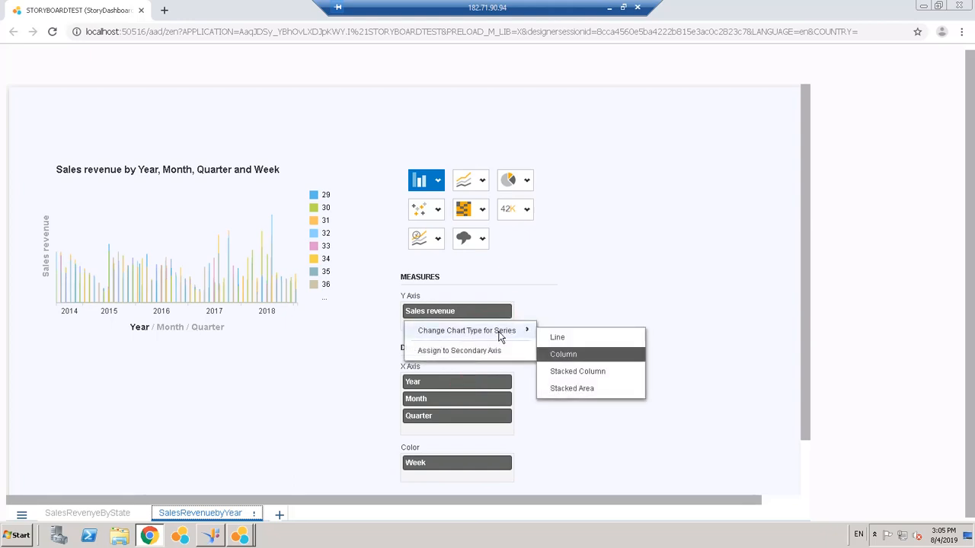
click(571, 388)
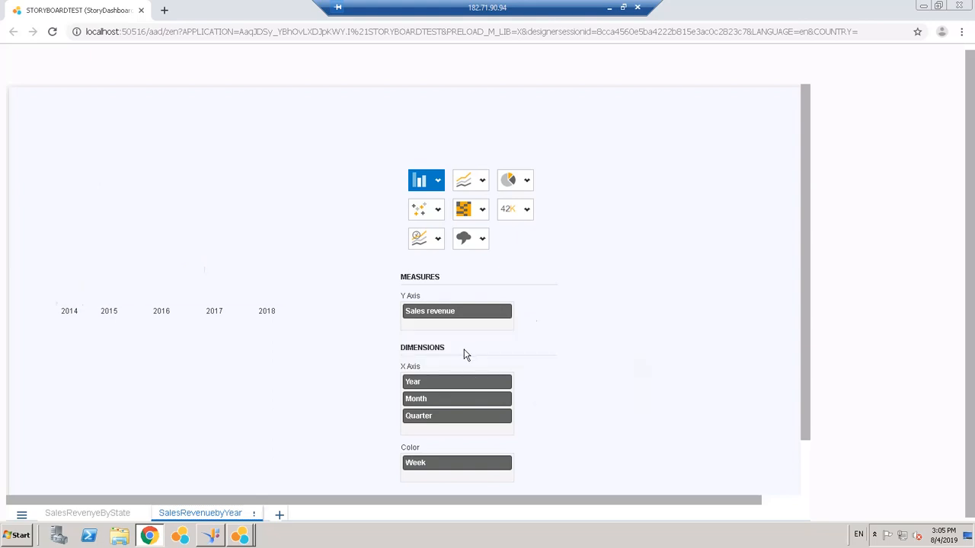
- Test assigning the Sales revenue measure to the secondary axis and back to the primary axis
click(505, 311)
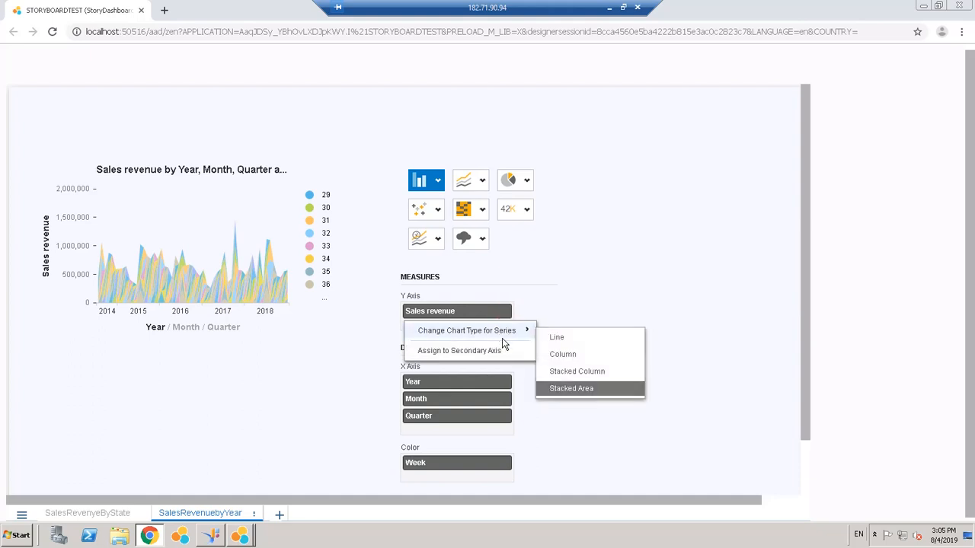
click(494, 353)
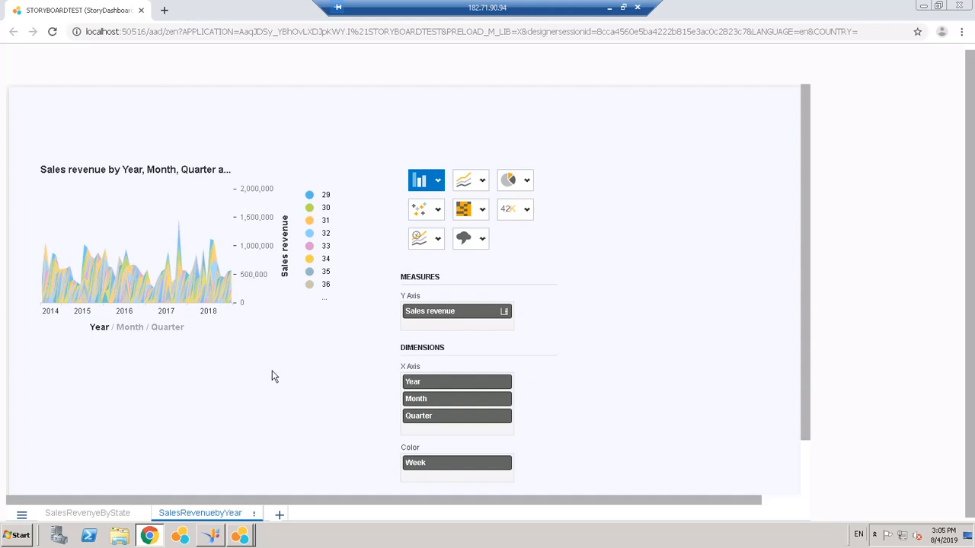
click(505, 311)
mouse_move(507, 331)
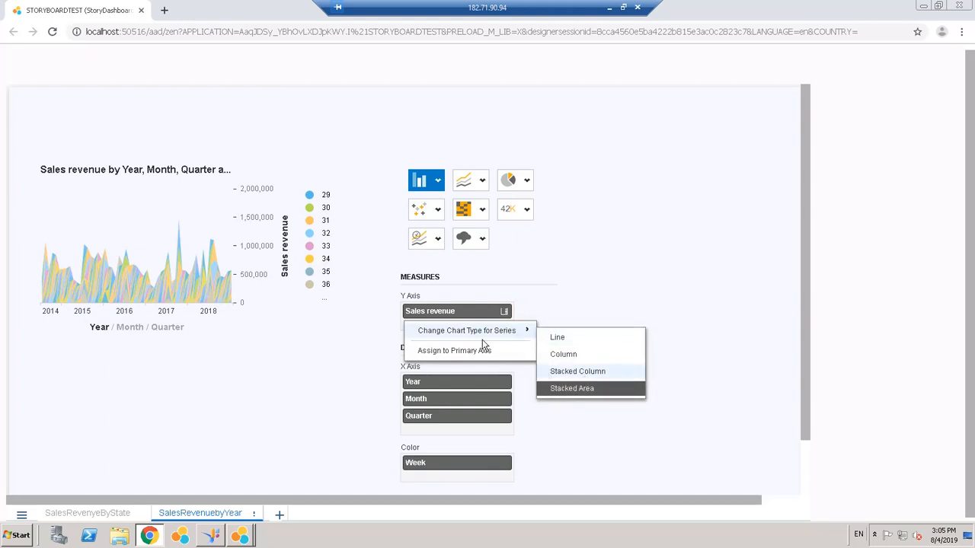
click(482, 352)
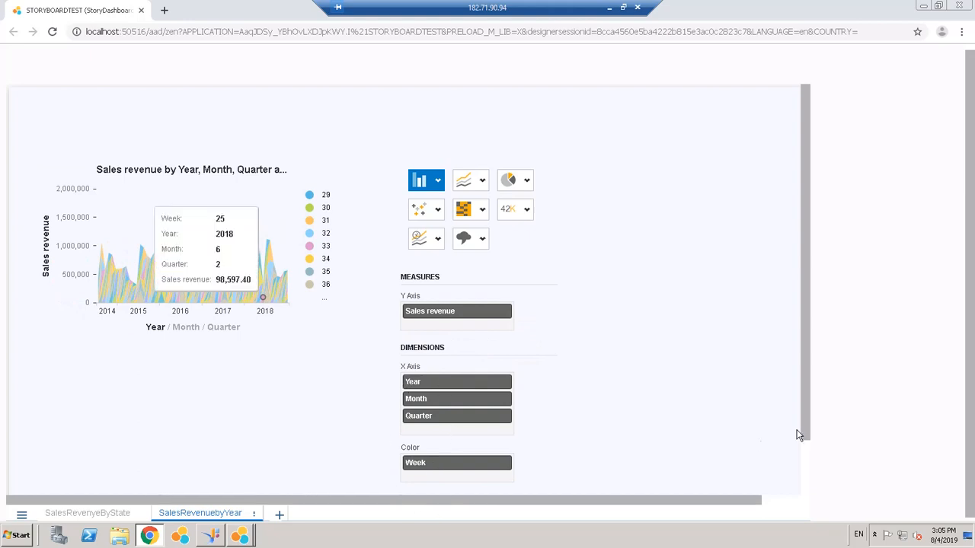
- Test the feeding panel by moving Week to the X Axis and Quarter to Color, and close the preview
drag(807, 426, 812, 504)
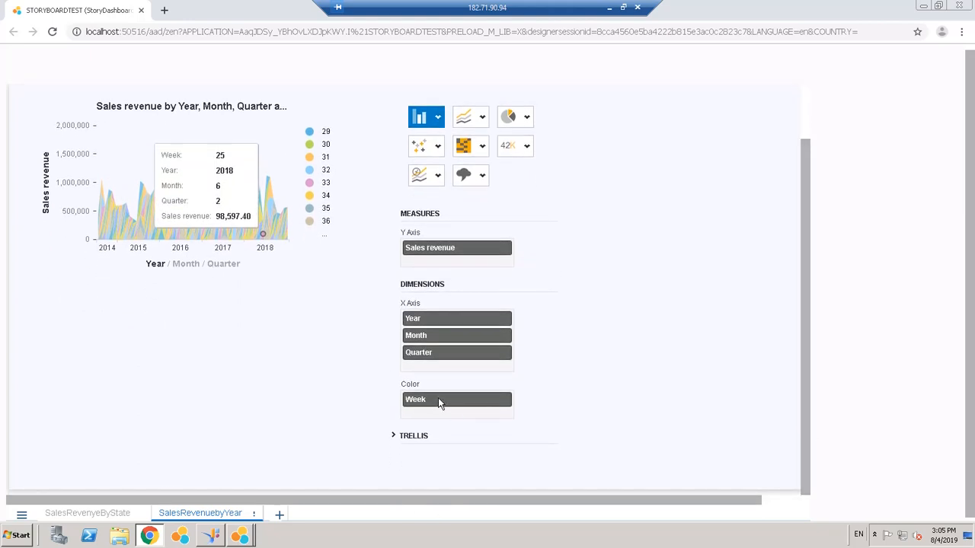
drag(439, 401, 440, 366)
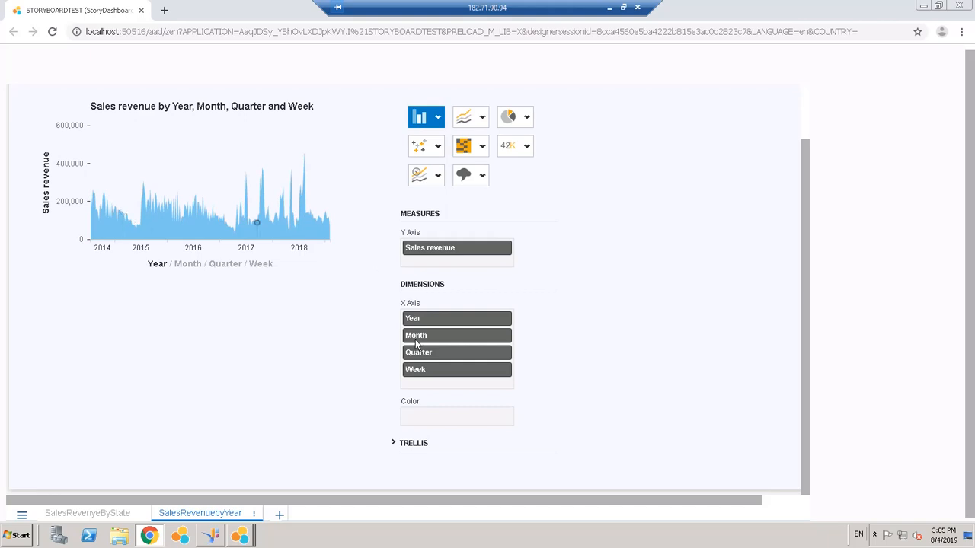
drag(431, 352, 447, 408)
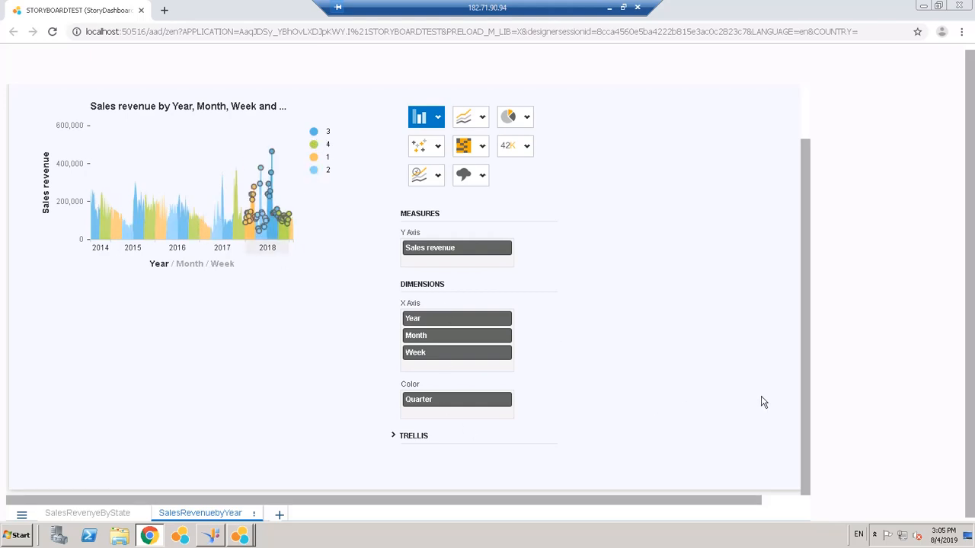
drag(807, 405, 811, 253)
drag(970, 212, 968, 166)
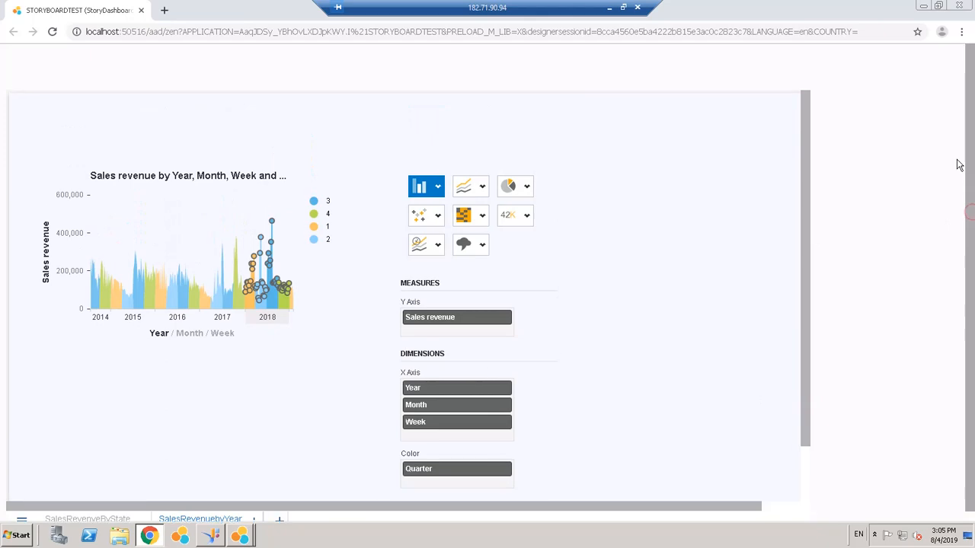
click(141, 11)
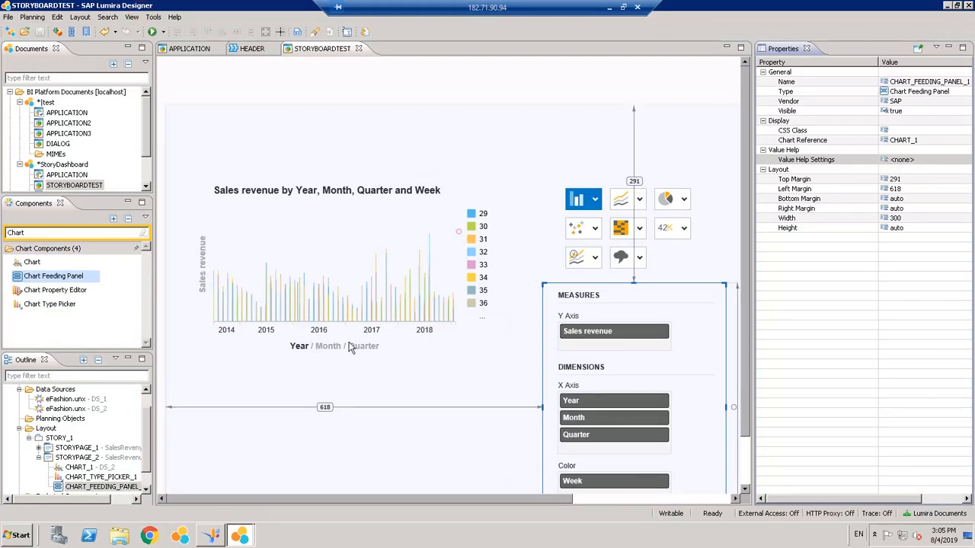
- Undo the accidental move of the sales revenue chart and show the SalesRevenyeByState page
drag(250, 298, 174, 442)
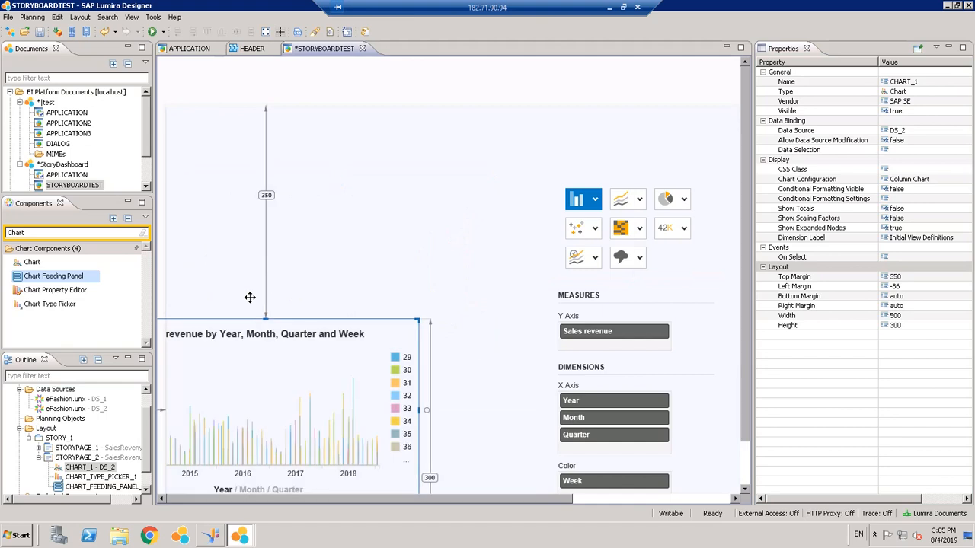
key(ctrl+z)
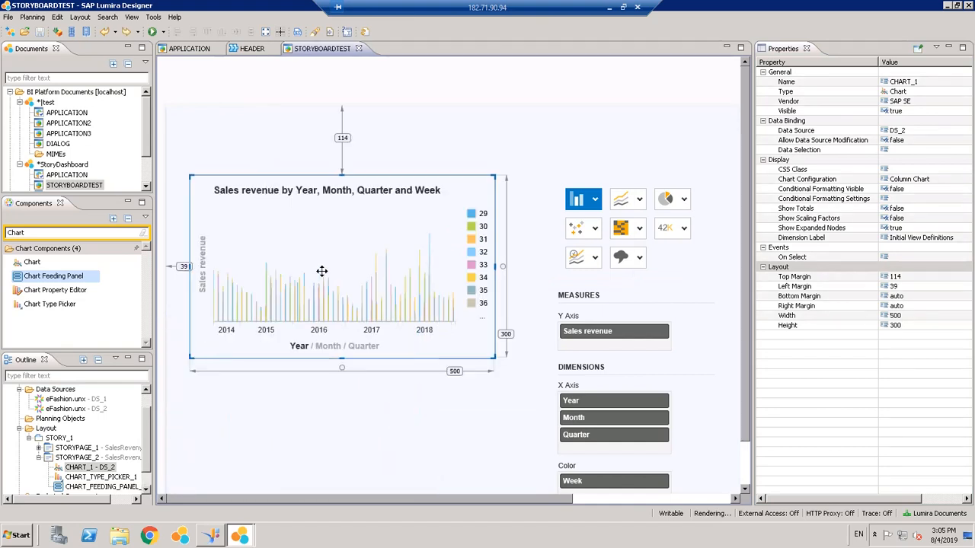
click(74, 174)
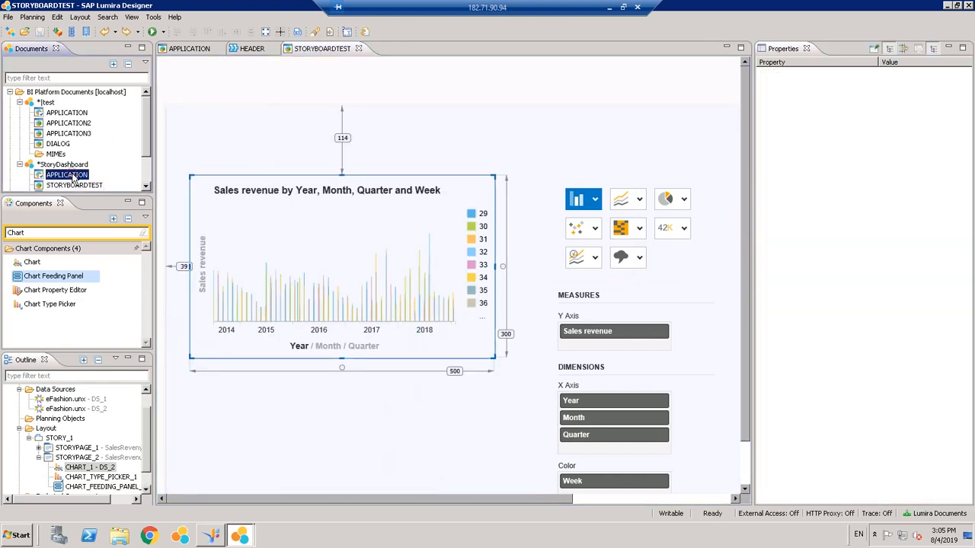
scroll(150, 171, down, 2)
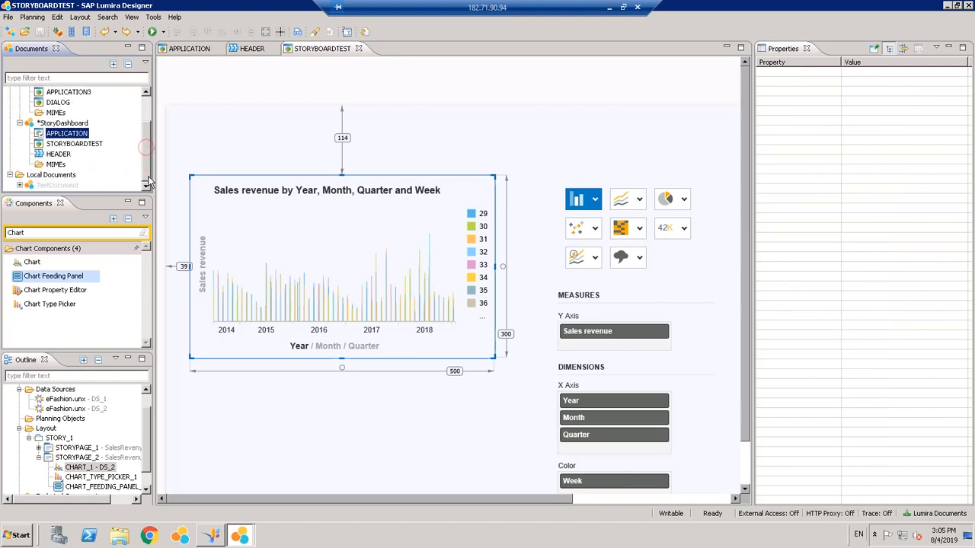
click(239, 123)
click(746, 485)
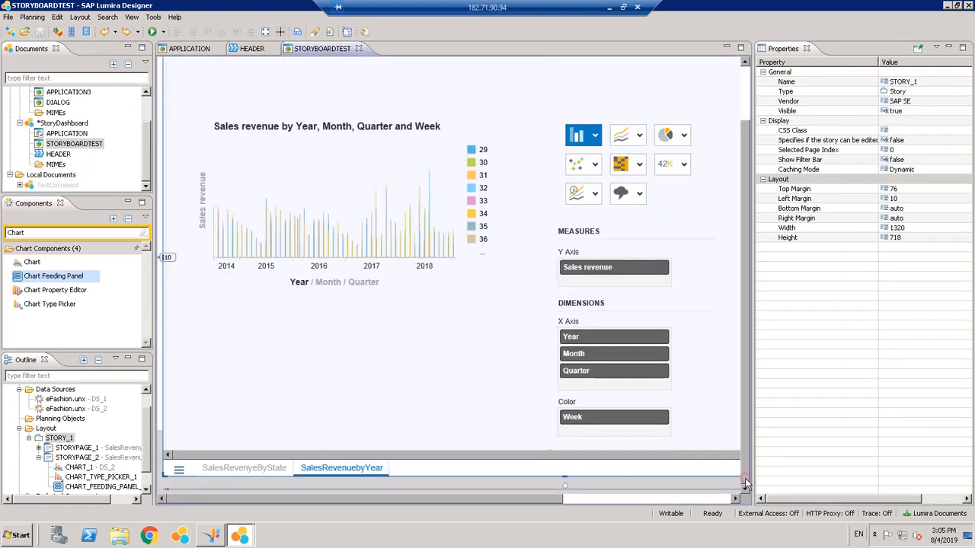
click(244, 468)
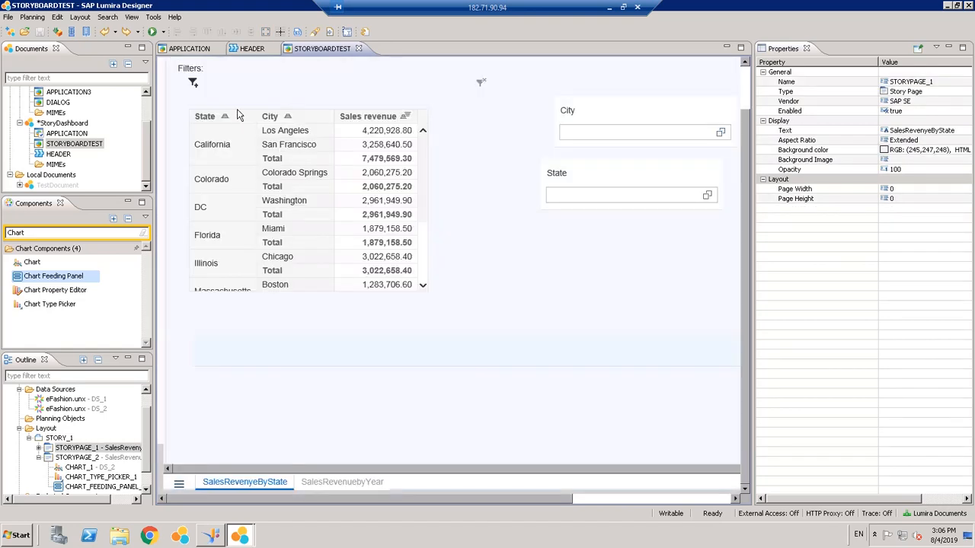
click(746, 85)
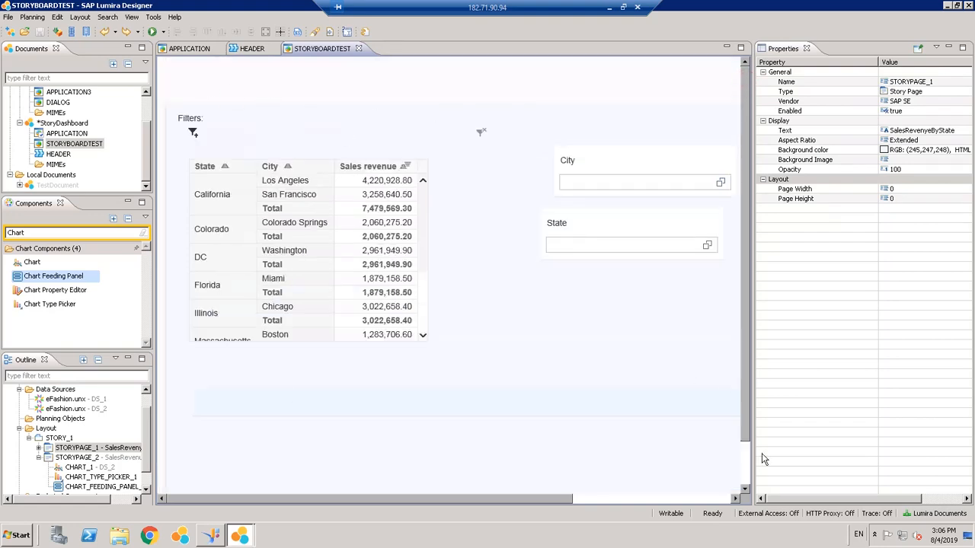
click(746, 476)
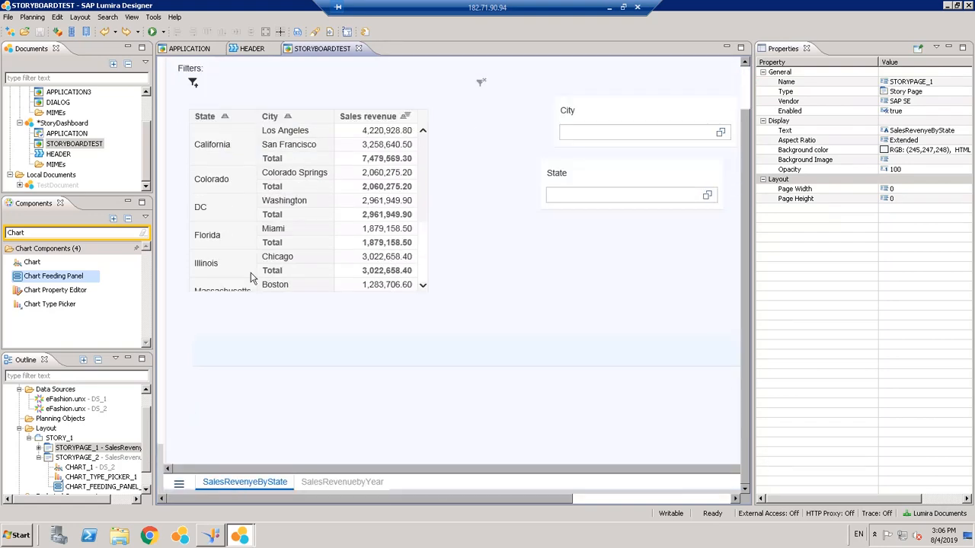
- Examine the commands available for the StoryDashboard document, including the one for creating a composite
click(61, 154)
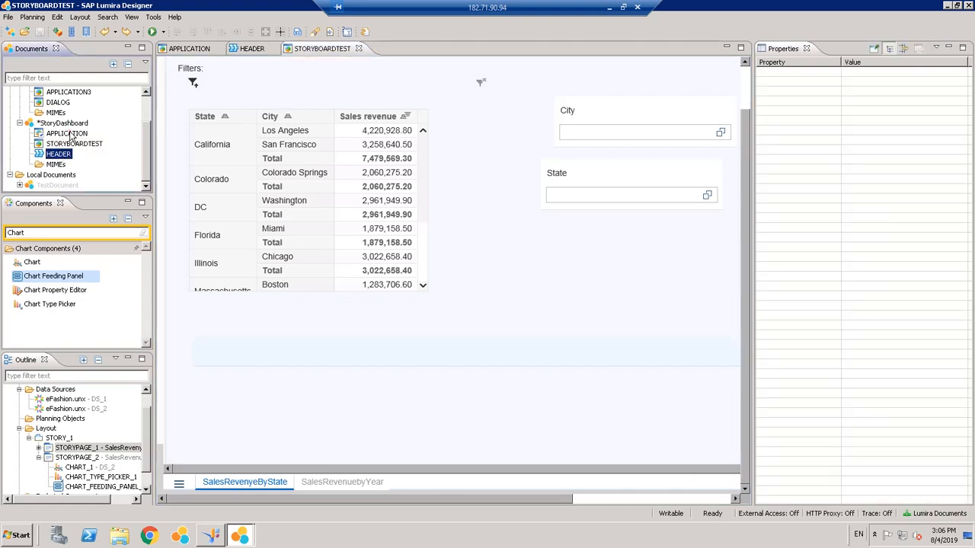
right_click(68, 134)
click(64, 124)
right_click(64, 123)
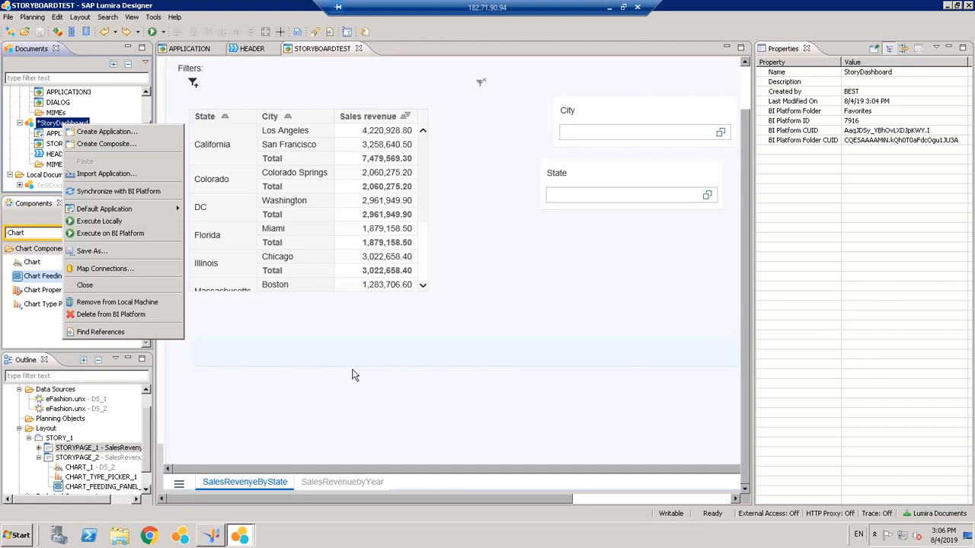
click(328, 379)
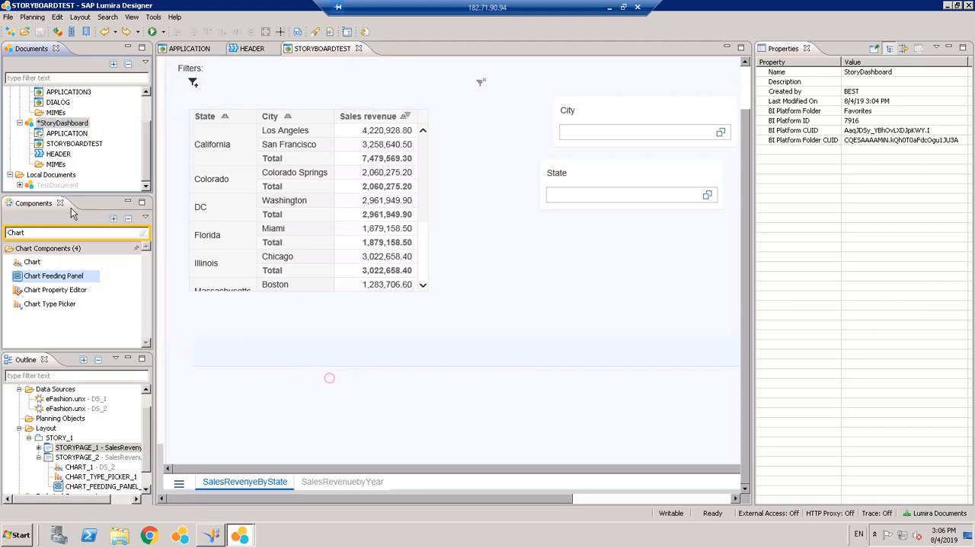
- Examine the HEADER composite and its use in APPLICATION, and return to STORYBOARDTEST
click(55, 156)
double_click(58, 155)
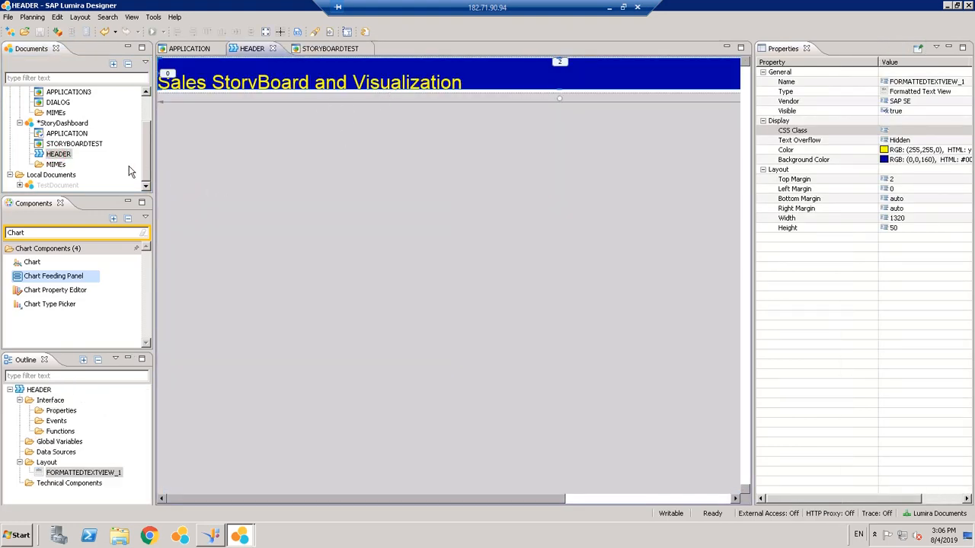
double_click(67, 134)
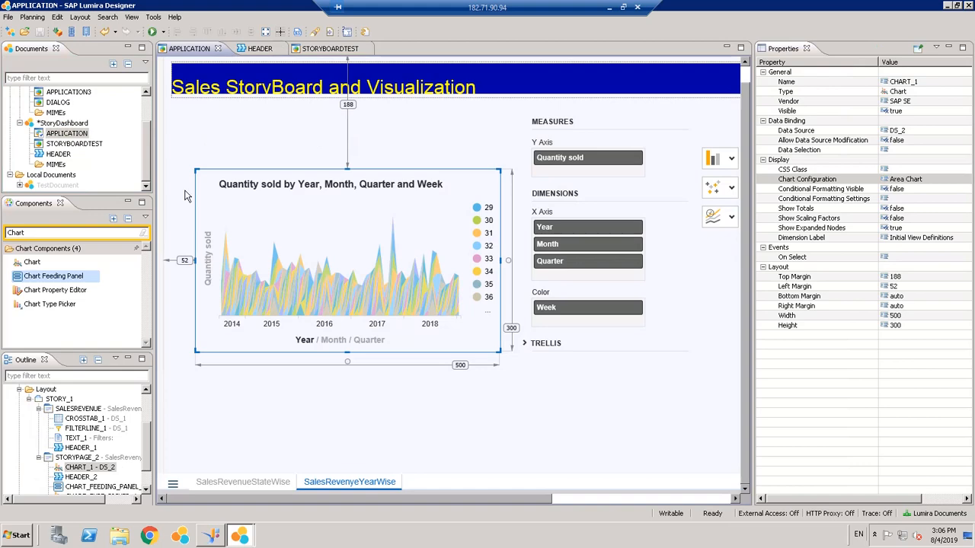
double_click(76, 144)
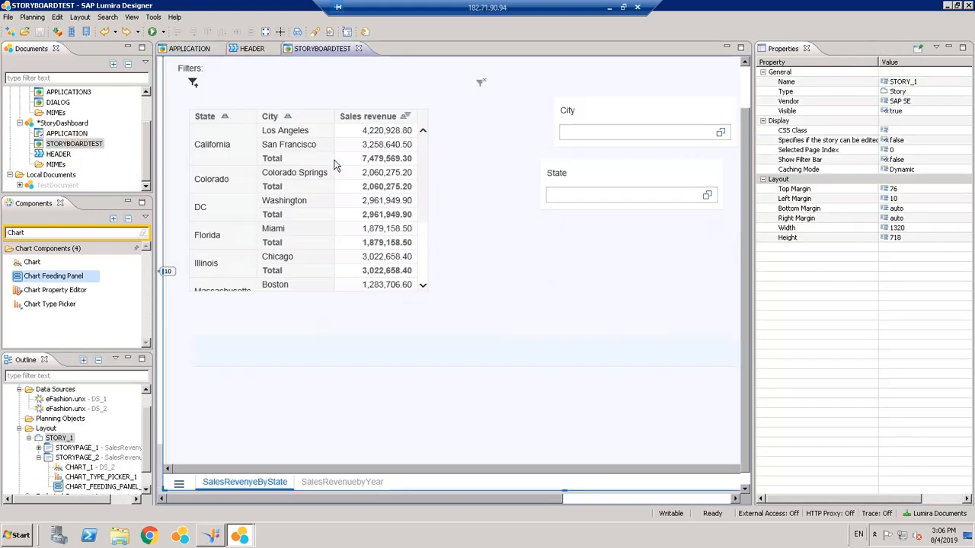
- Add the HEADER composite near the head of the SalesRevenyeByState page and extend the story upward to a top margin of about 11
click(745, 81)
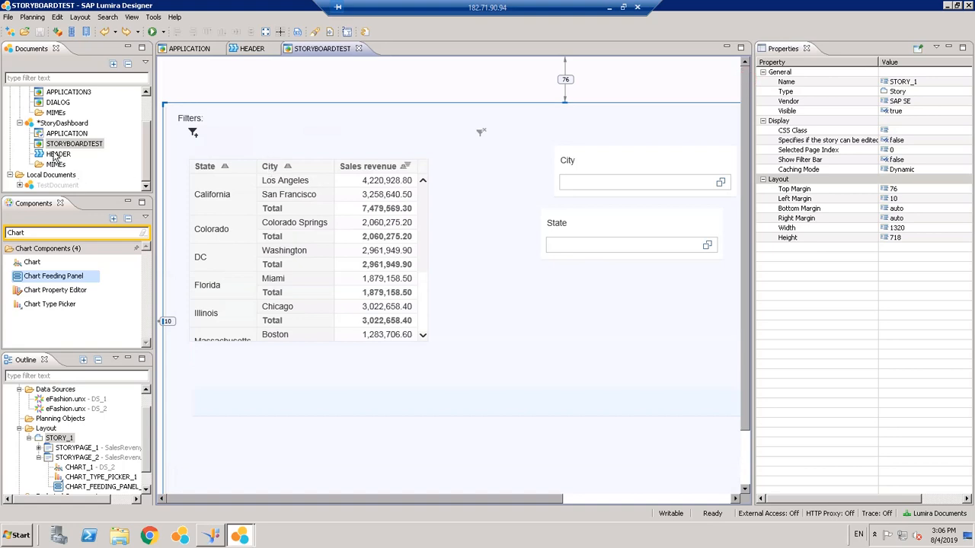
drag(56, 156, 182, 77)
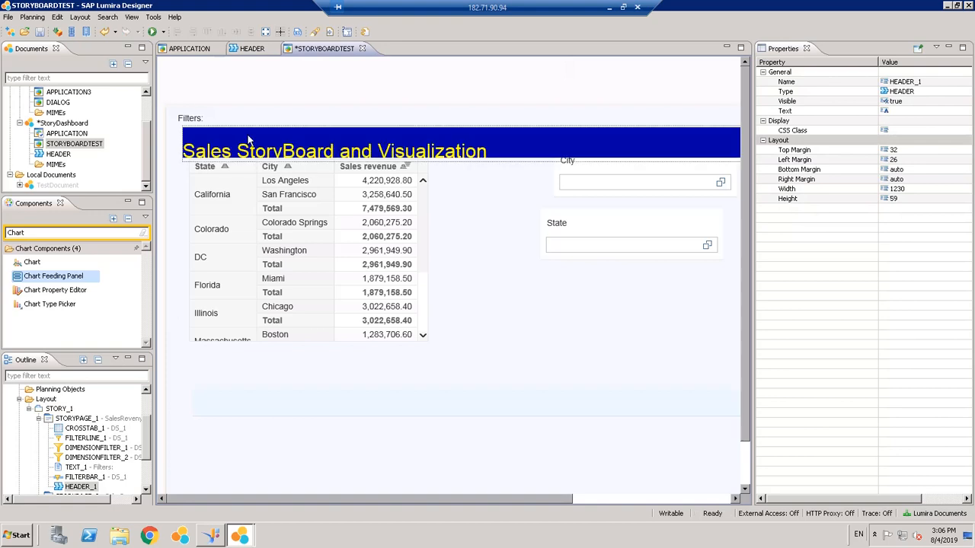
click(283, 112)
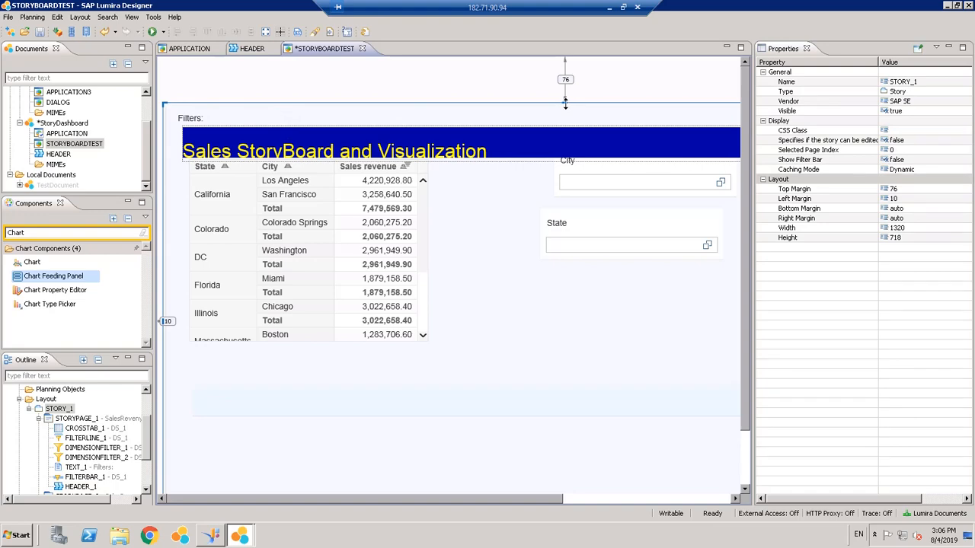
drag(565, 103, 565, 64)
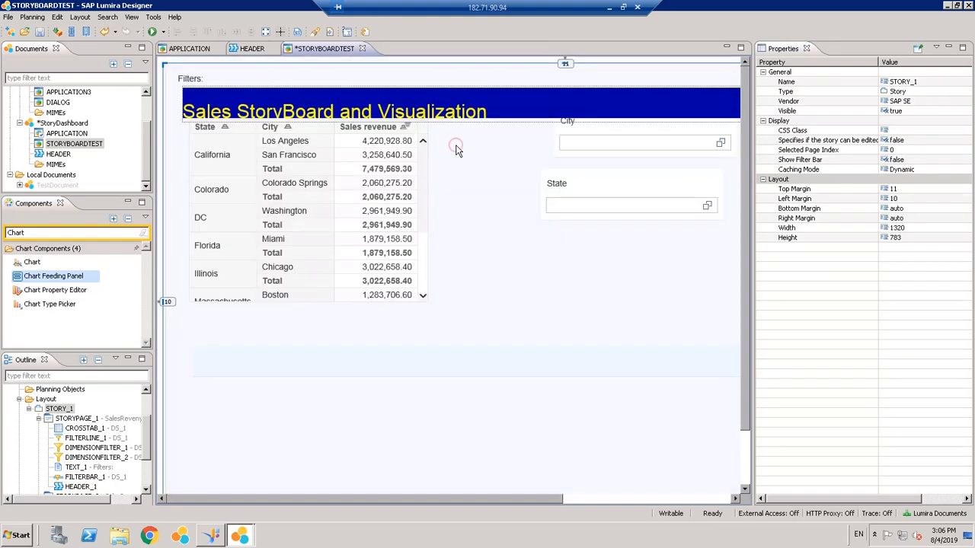
- Move the sales revenue crosstab down so that it clears the header banner
click(457, 147)
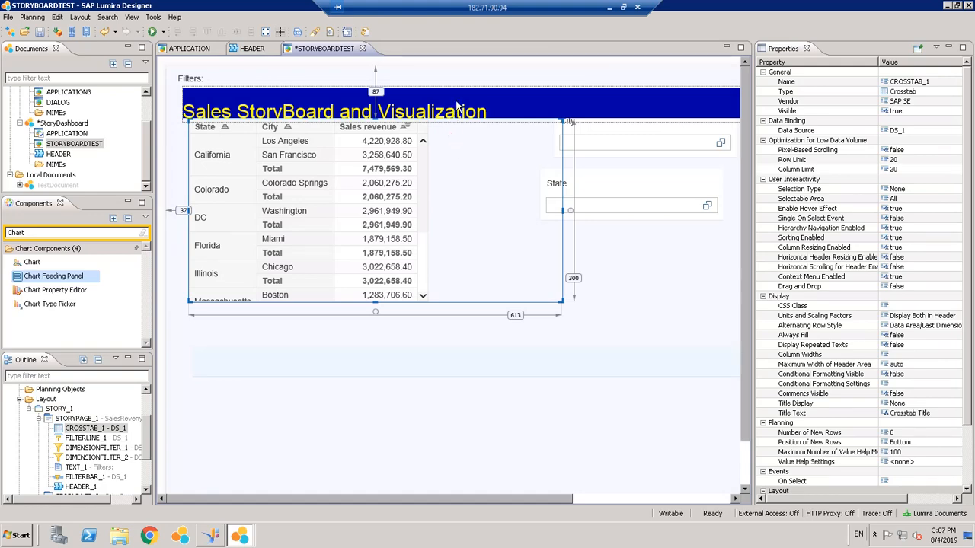
click(456, 106)
click(417, 189)
drag(399, 248, 393, 303)
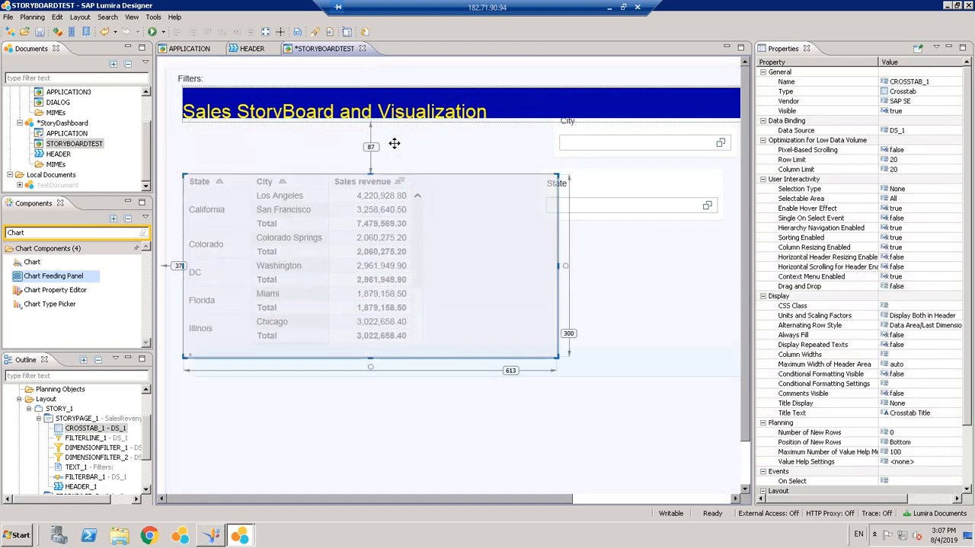
- Move the Filters: label below the header banner and place the banner at top margin about 15 and left margin about 12
click(185, 80)
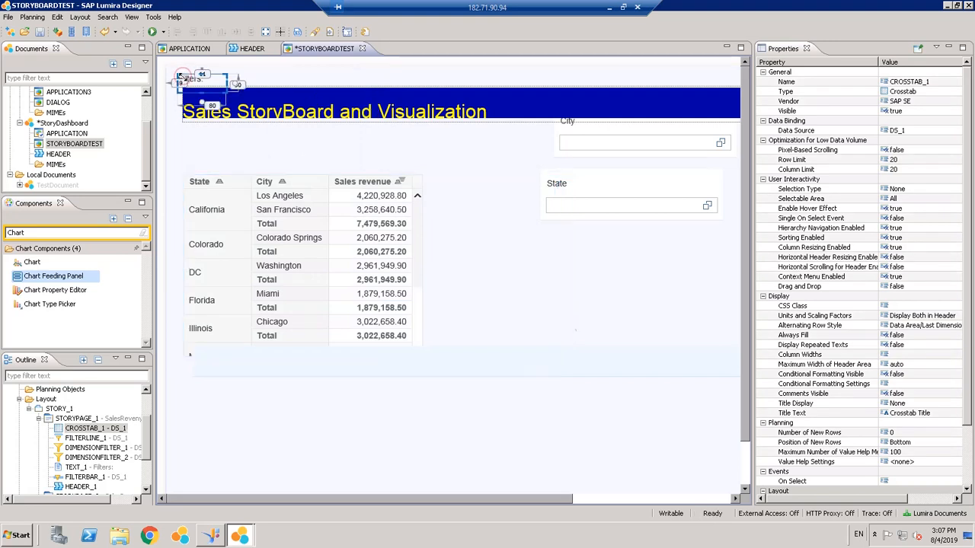
drag(185, 82, 192, 135)
mouse_move(269, 106)
mouse_down()
mouse_move(257, 85)
mouse_move(263, 98)
mouse_up()
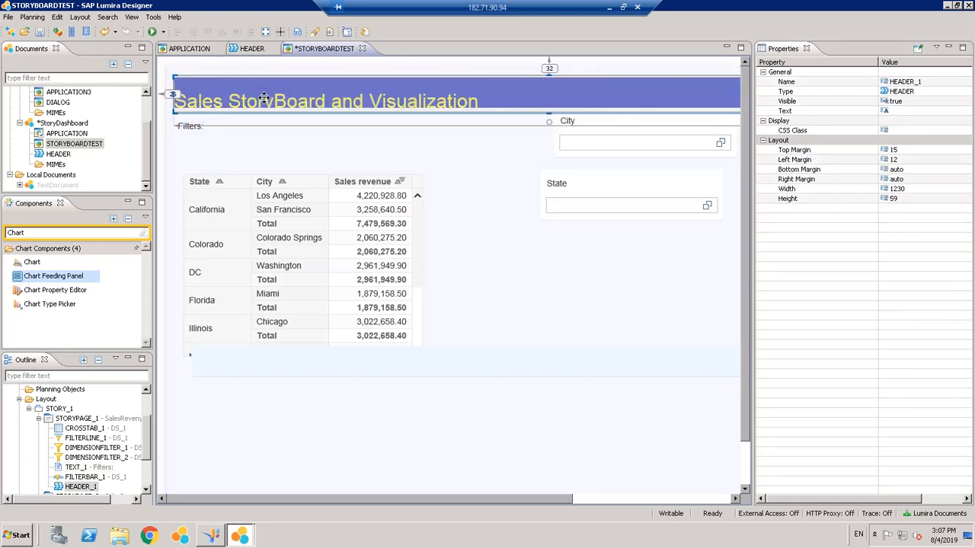
- Save the STORYBOARDTEST application with the repositioned header banner
click(247, 143)
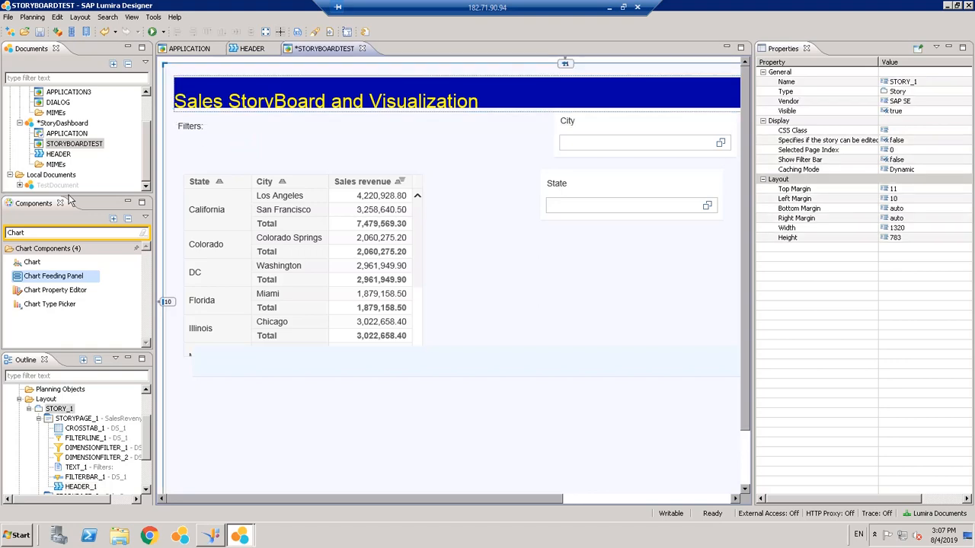
click(40, 32)
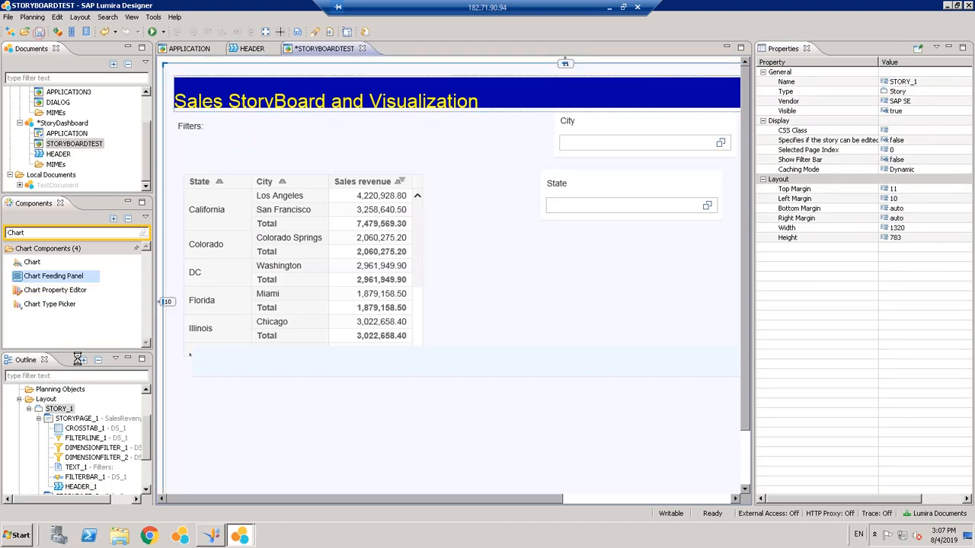
- Add the HEADER composite to the SalesRevenuebyYear page at top margin about 22 and left margin about 15, and save
click(744, 485)
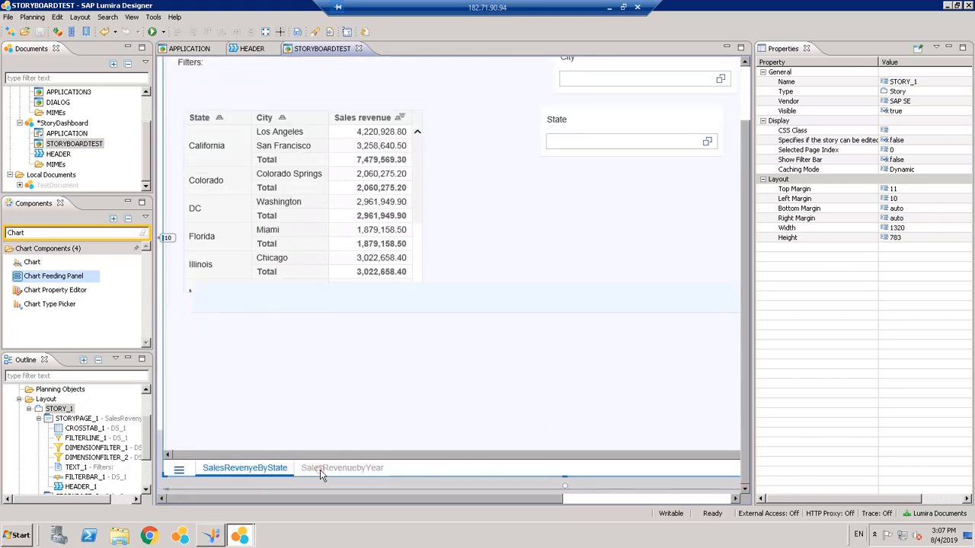
click(321, 472)
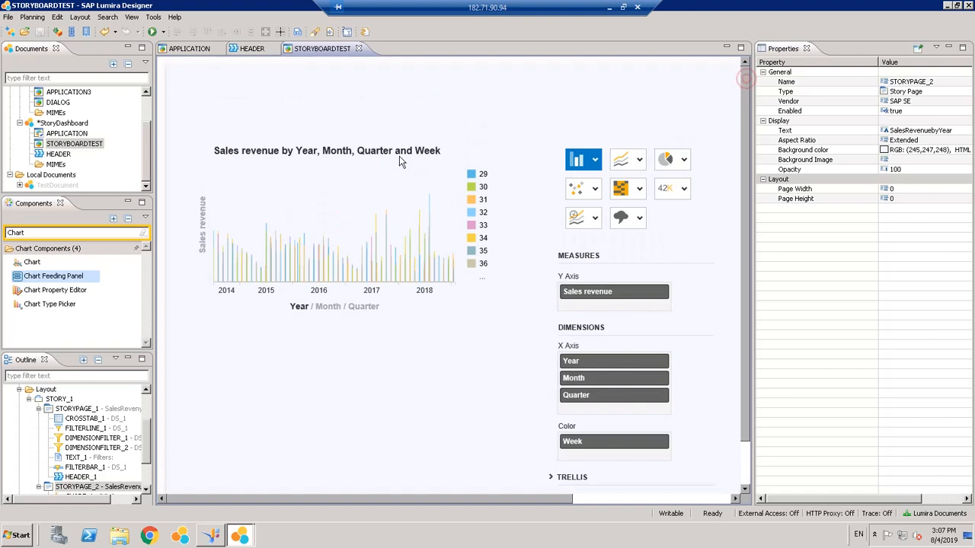
drag(66, 159, 196, 80)
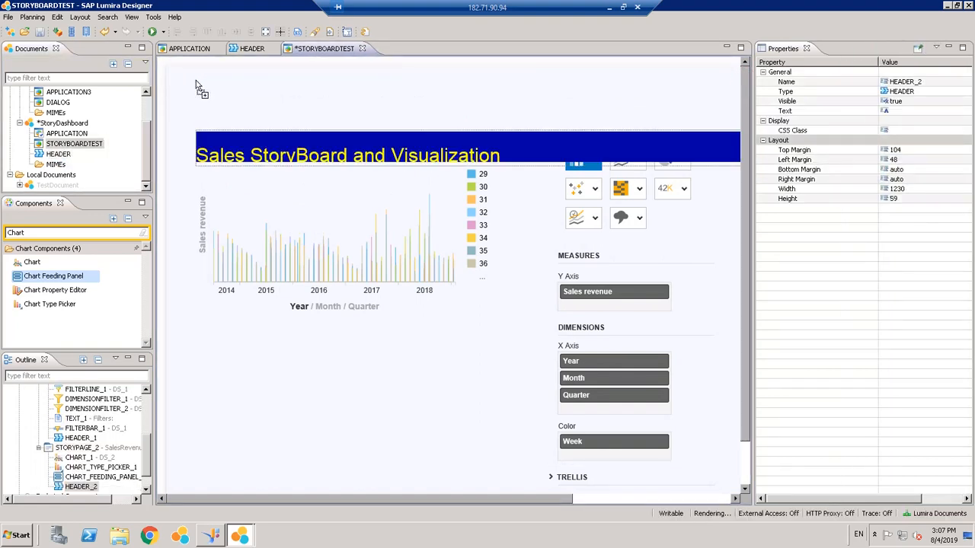
click(358, 144)
drag(348, 134, 329, 84)
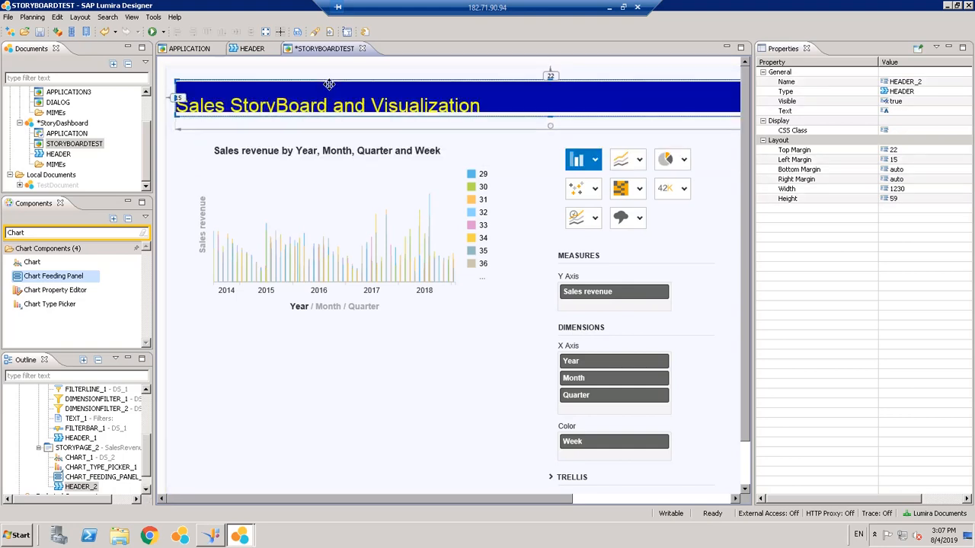
click(41, 32)
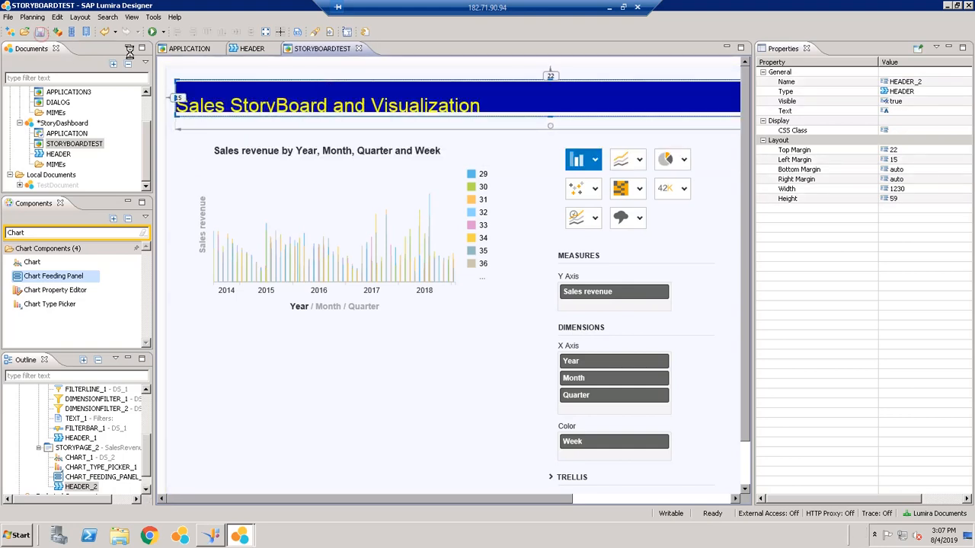
- Execute STORYBOARDTEST locally to check the header banner on the SalesRevenyeByState page, and close the preview
click(164, 31)
click(175, 42)
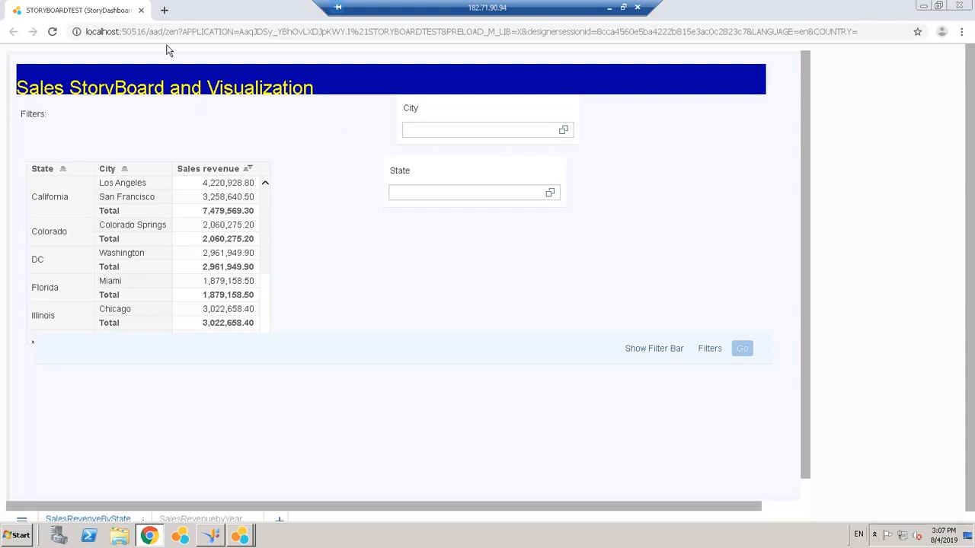
click(142, 11)
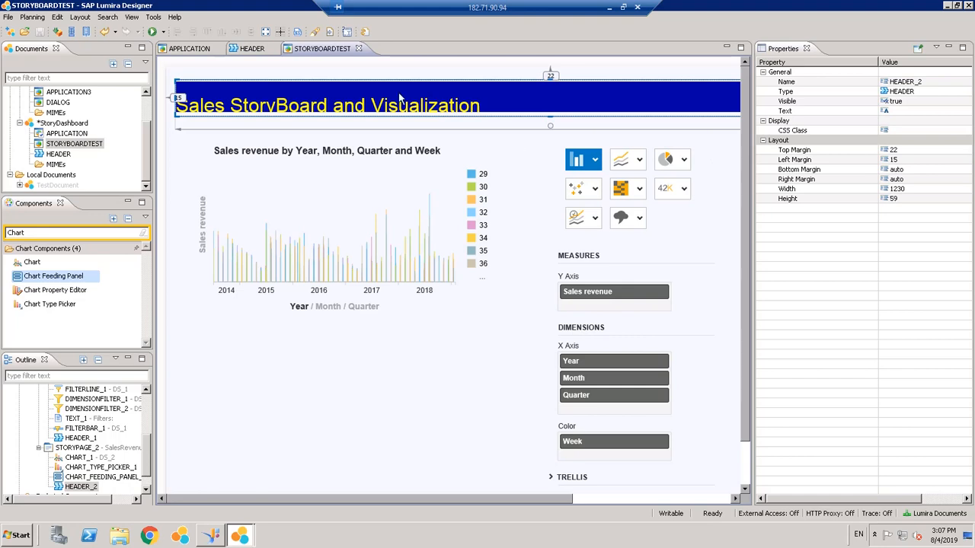
- Set the Text Overflow of the HEADER composite's formatted text view to Visible and save the composite
click(246, 48)
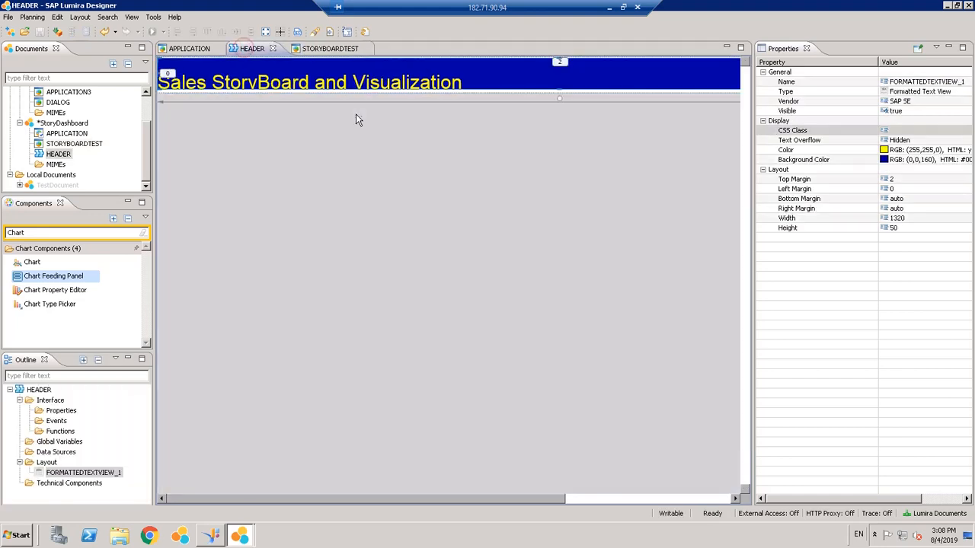
click(902, 141)
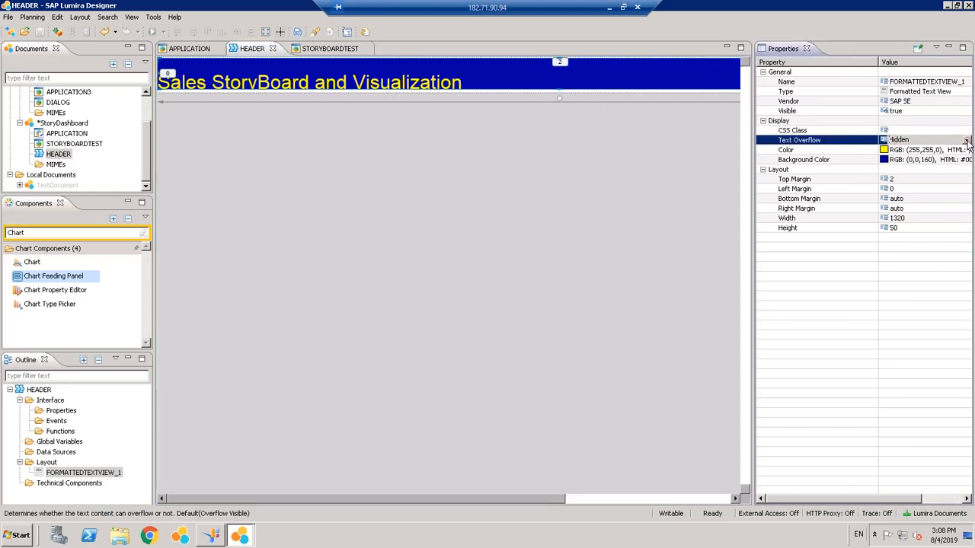
click(966, 142)
click(902, 150)
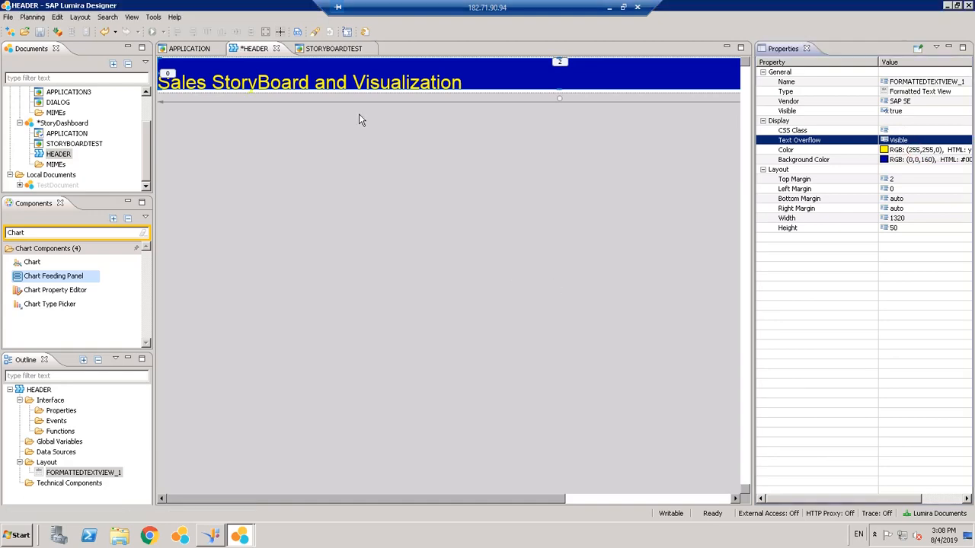
click(40, 32)
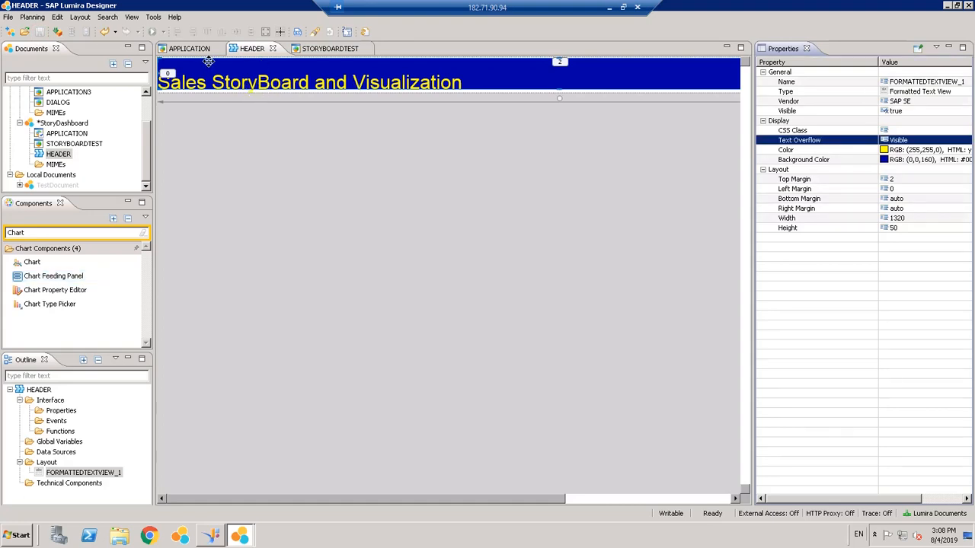
- Return to STORYBOARDTEST, execute it locally to examine the title text in the banner, and close the preview
click(330, 50)
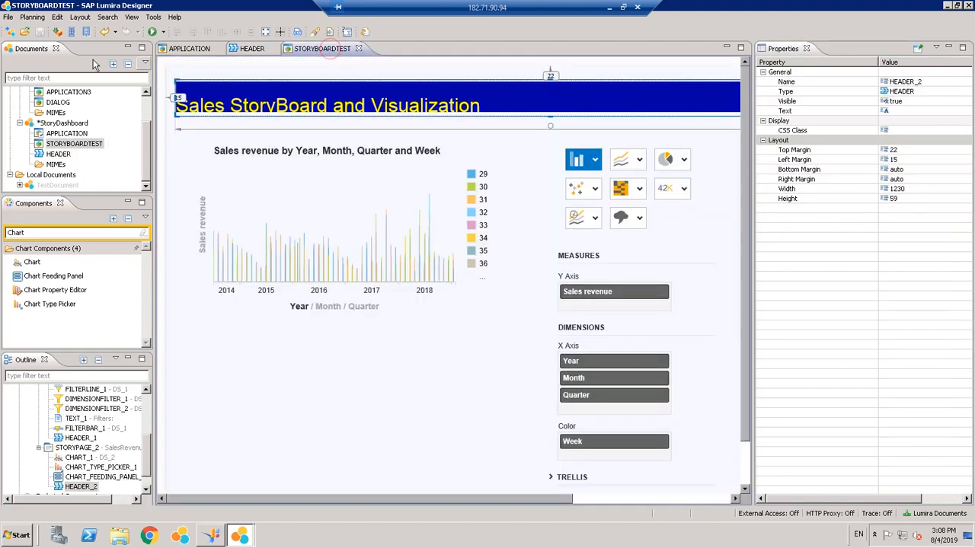
click(164, 31)
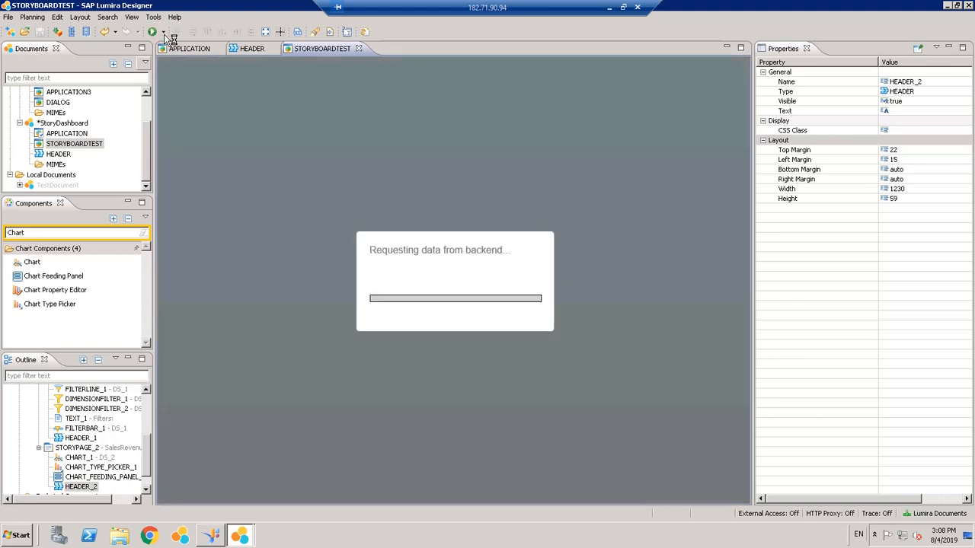
click(167, 45)
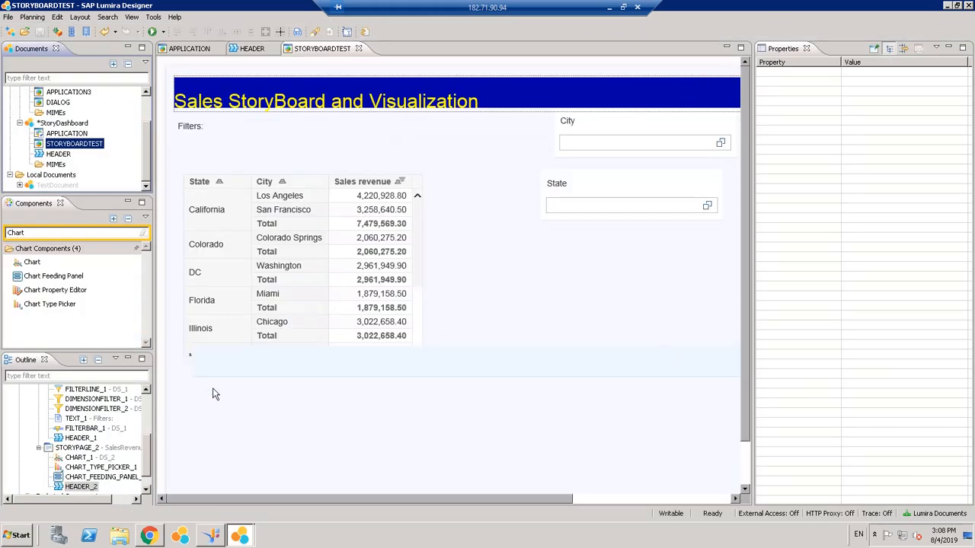
click(151, 534)
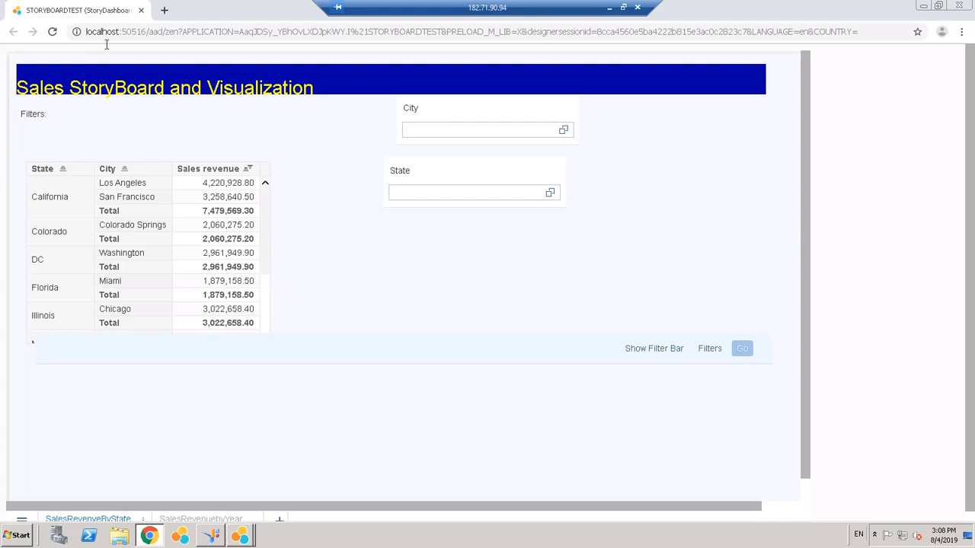
click(141, 11)
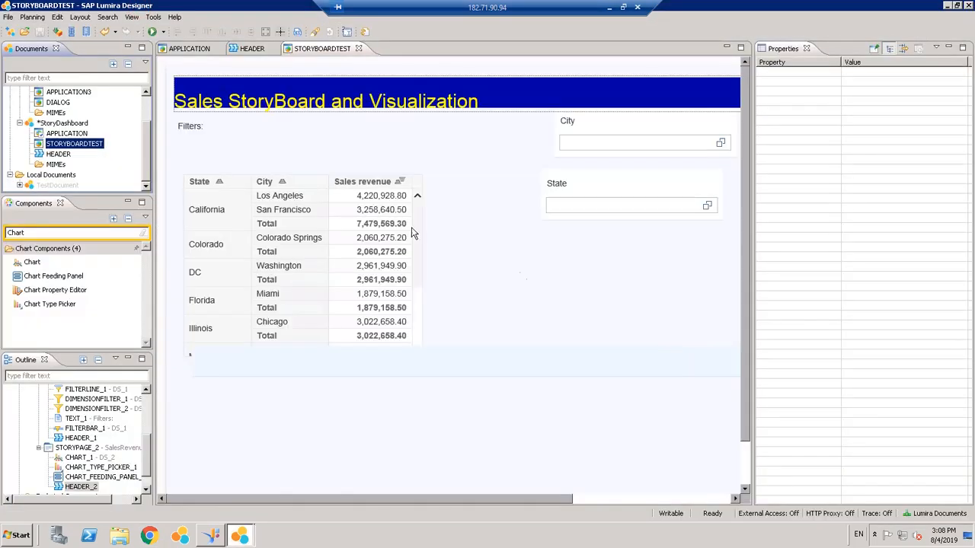
- Set the Text Overflow of the HEADER composite's formatted text view back to Hidden and save the composite
click(369, 99)
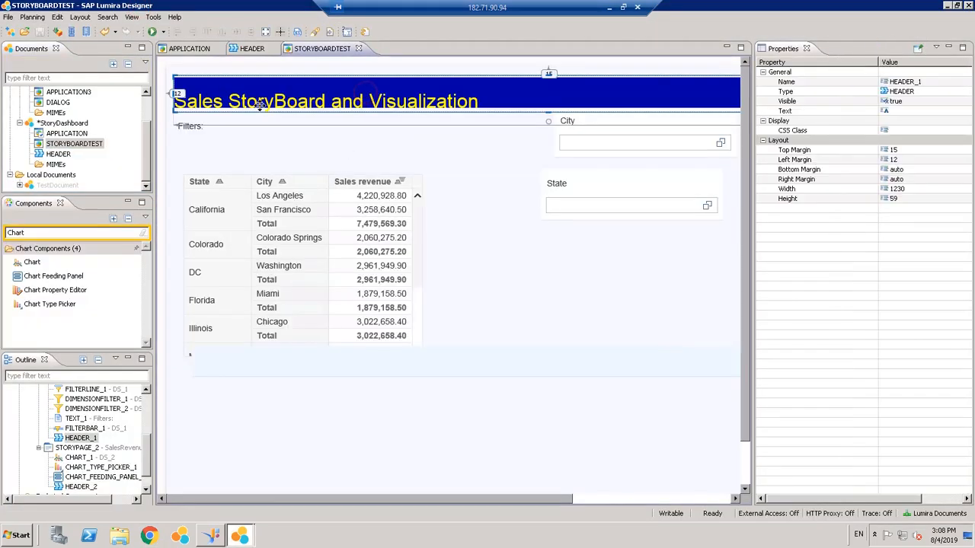
double_click(58, 155)
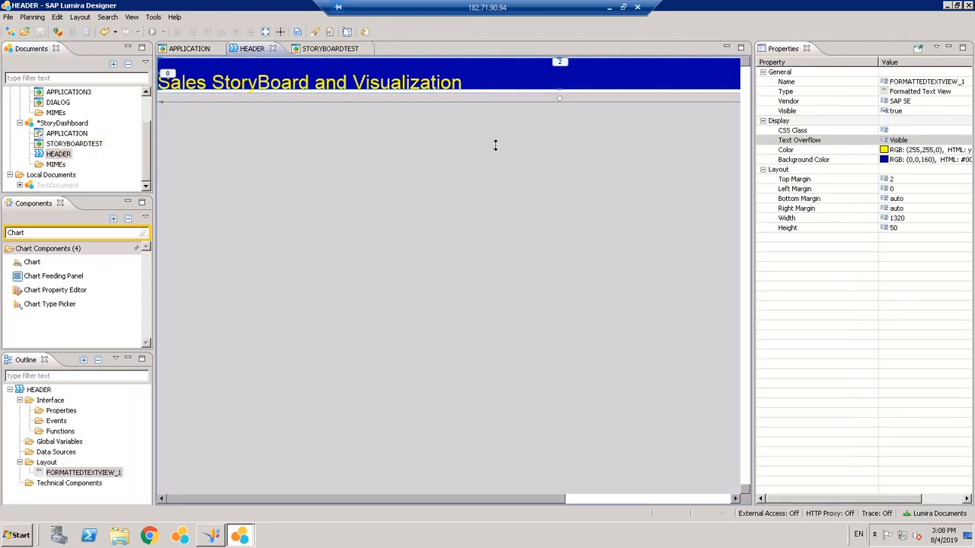
click(927, 140)
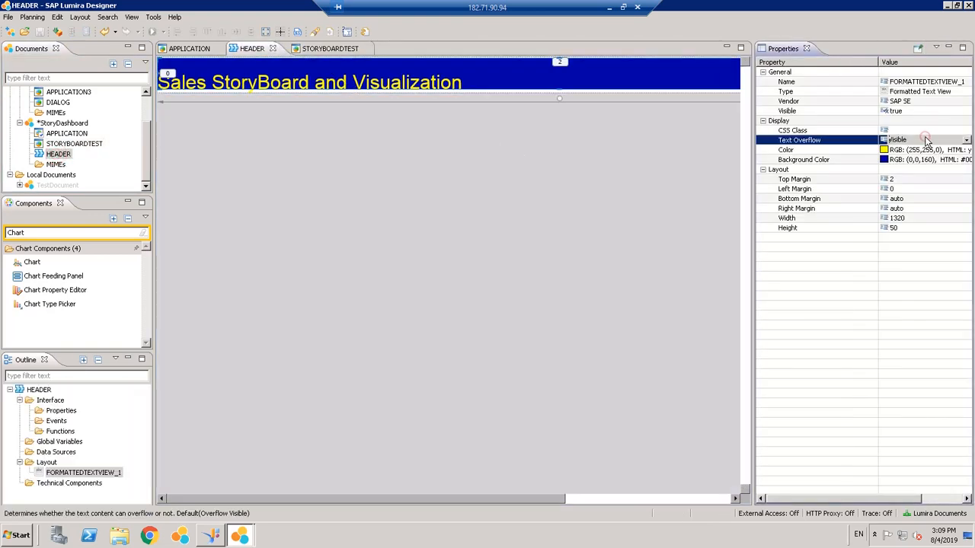
click(966, 140)
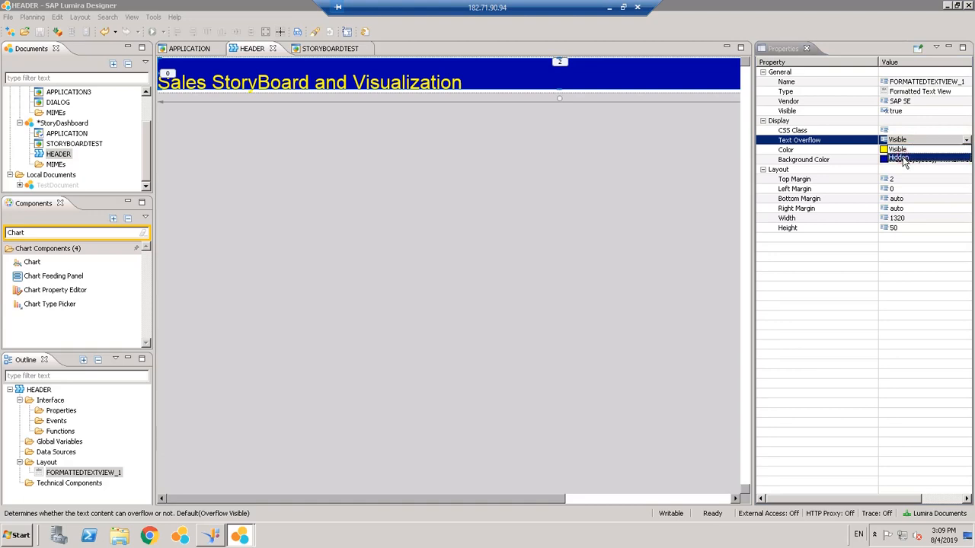
click(901, 157)
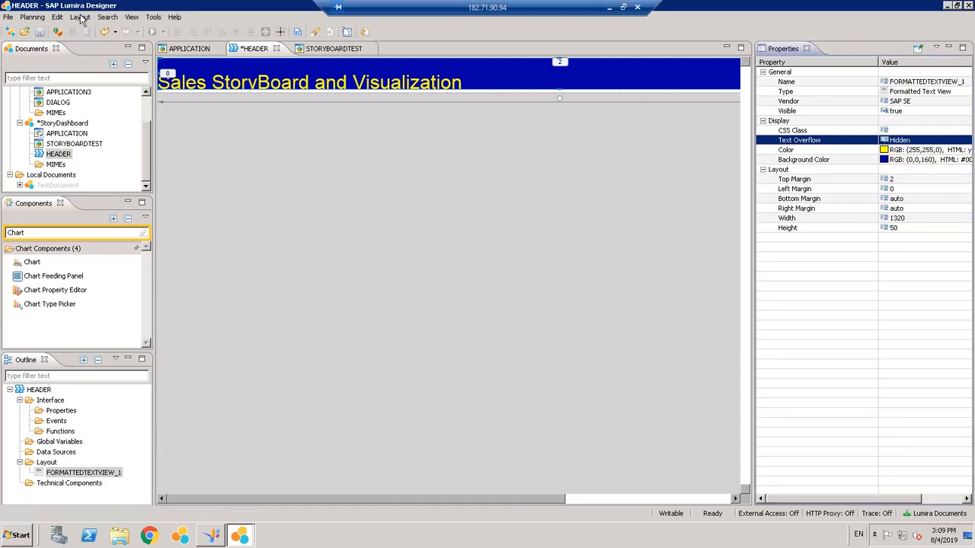
click(39, 33)
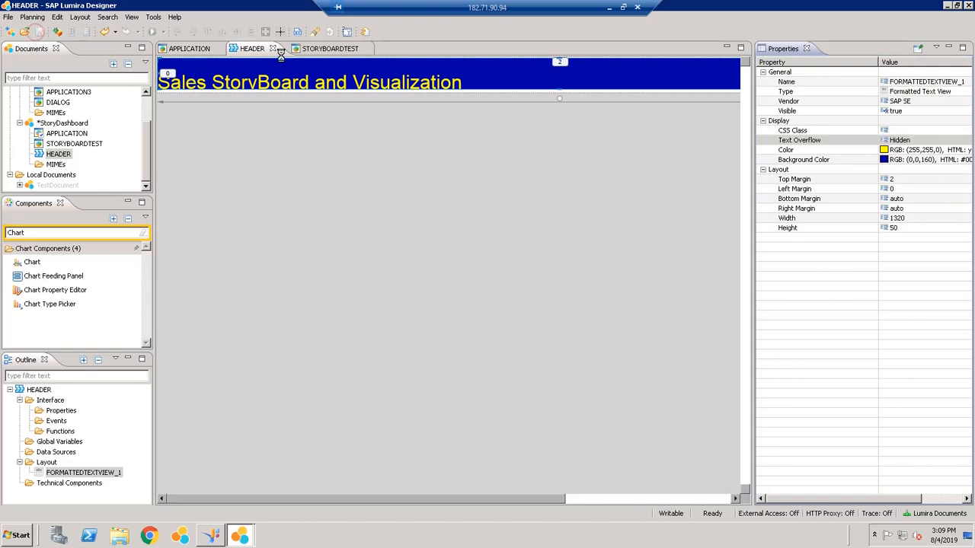
- Execute STORYBOARDTEST locally again to check the banner with hidden text overflow, and close the preview
click(338, 50)
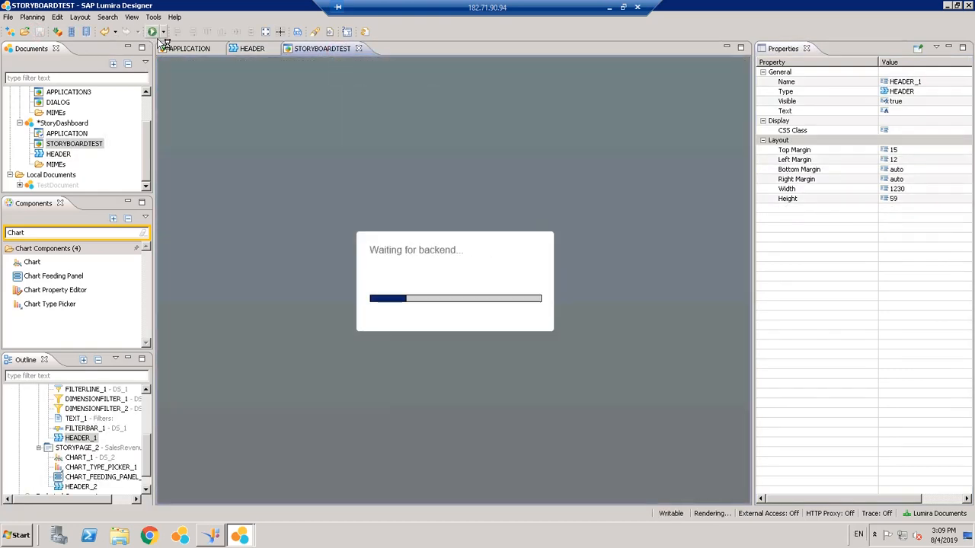
click(163, 32)
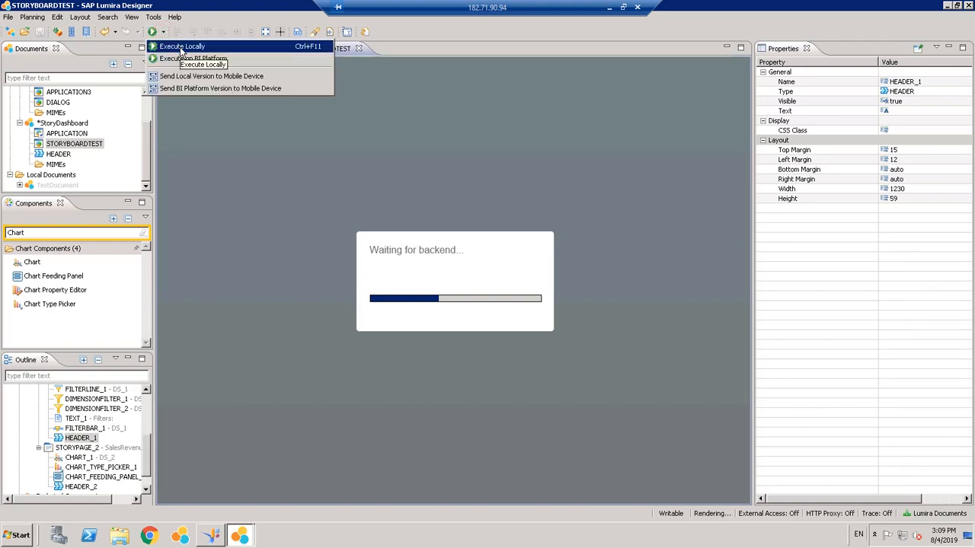
click(181, 49)
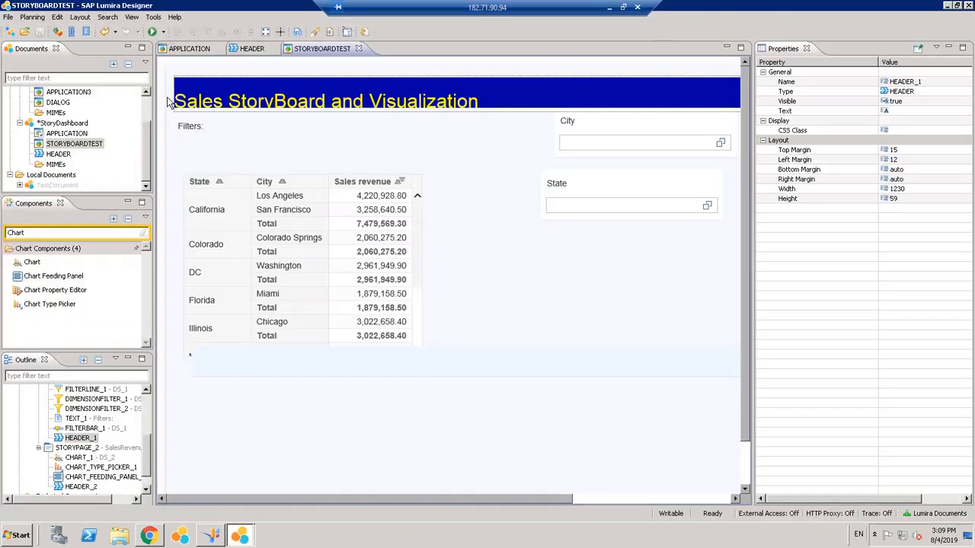
click(152, 537)
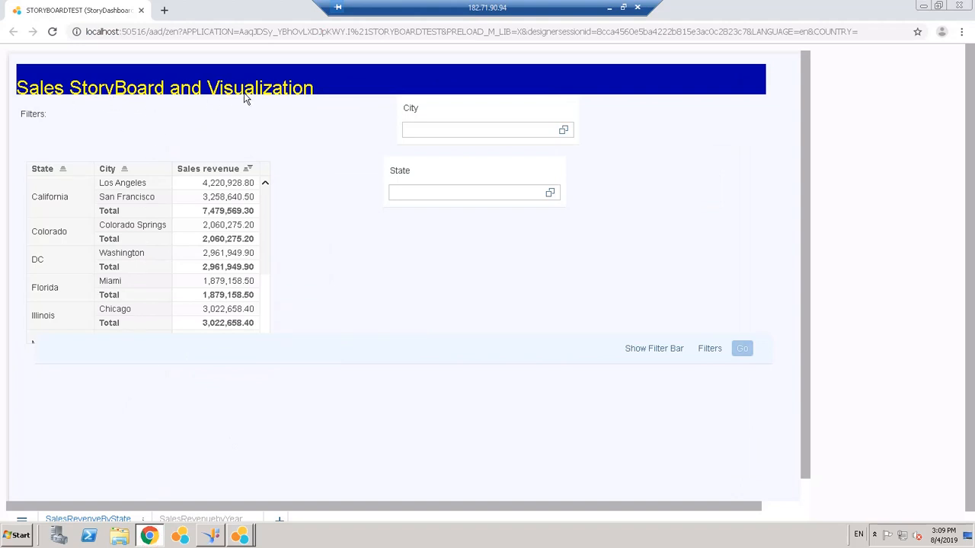
click(141, 10)
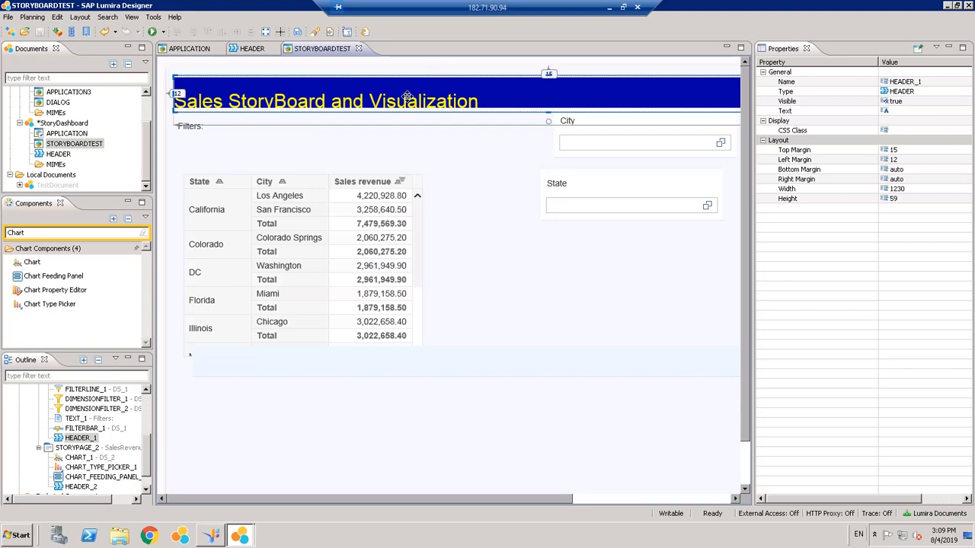
- Select the sales revenue crosstab on the SalesRevenyeByState page
click(299, 236)
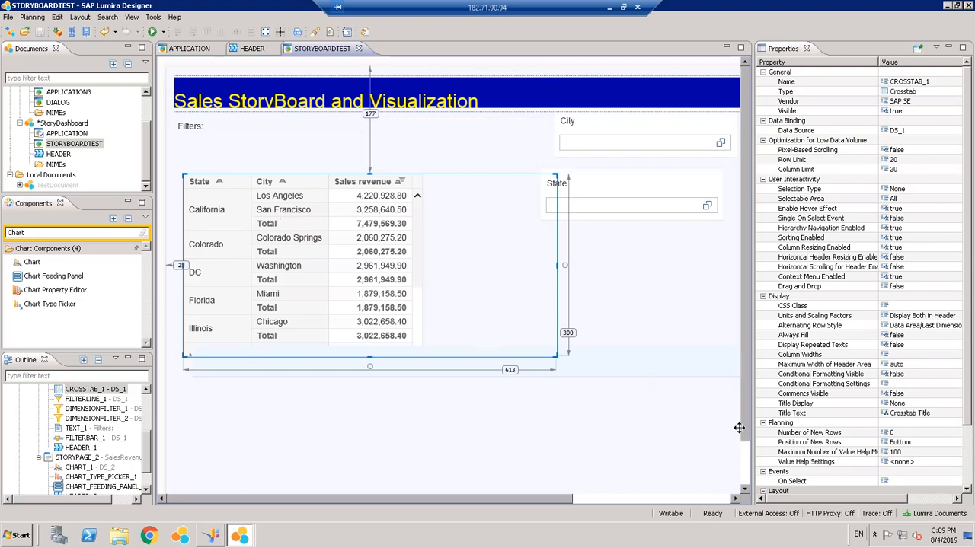
scroll(744, 480, down, 2)
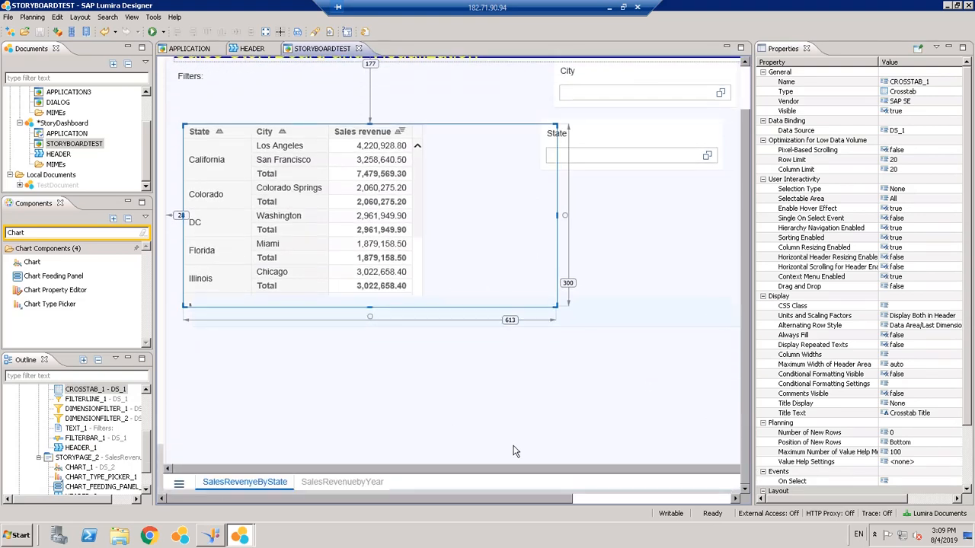